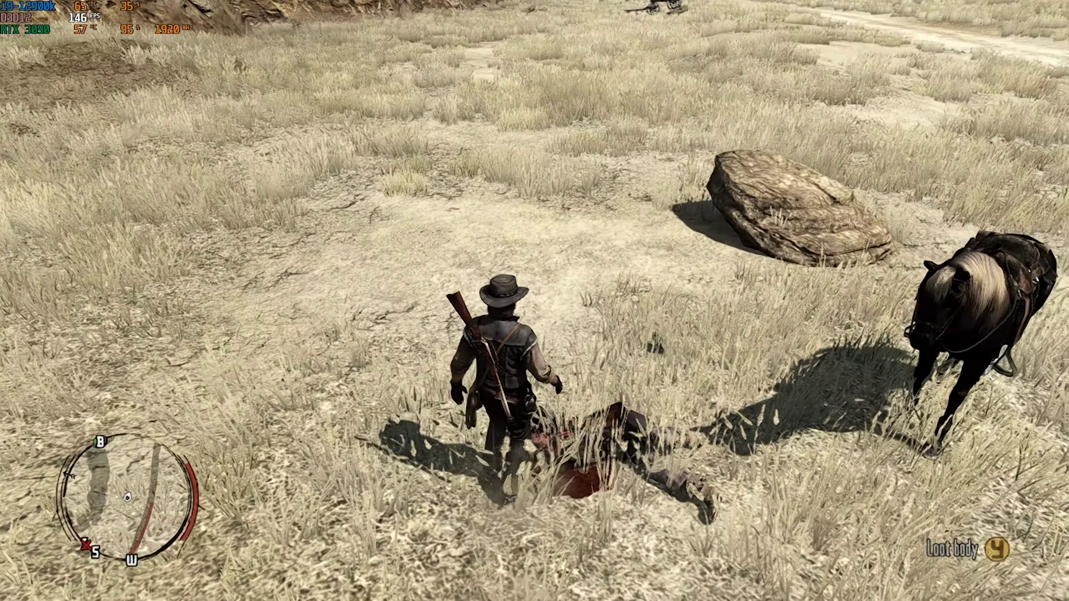
key(e)
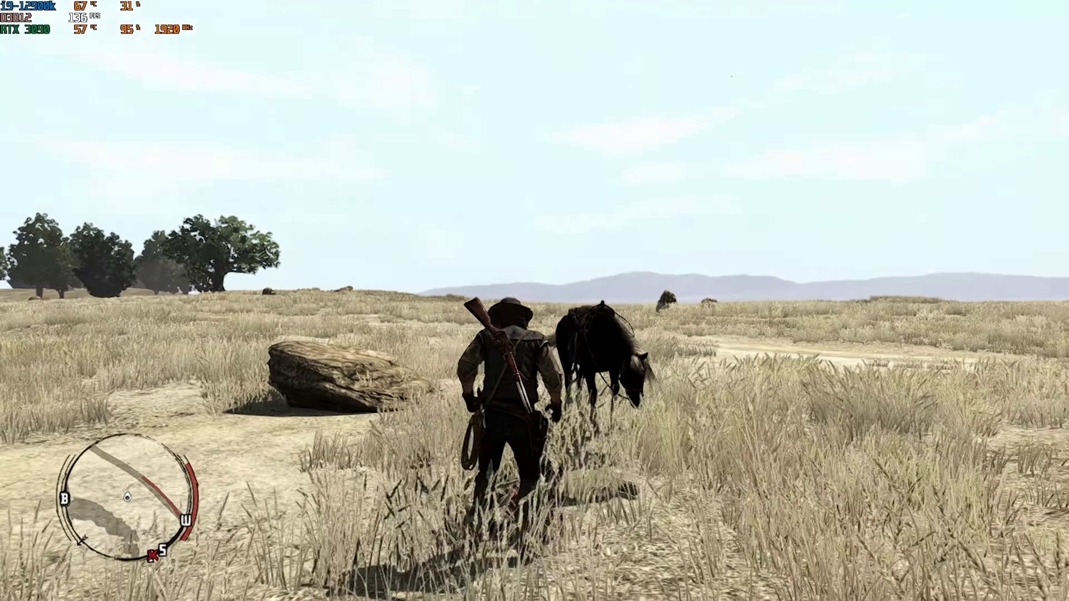
key(w)
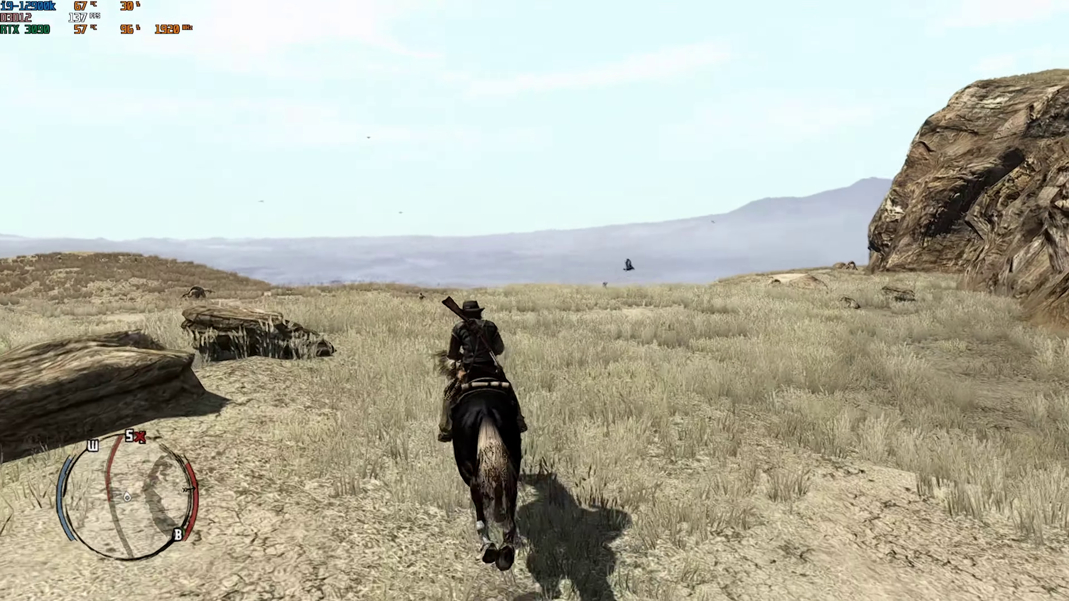
key(w)
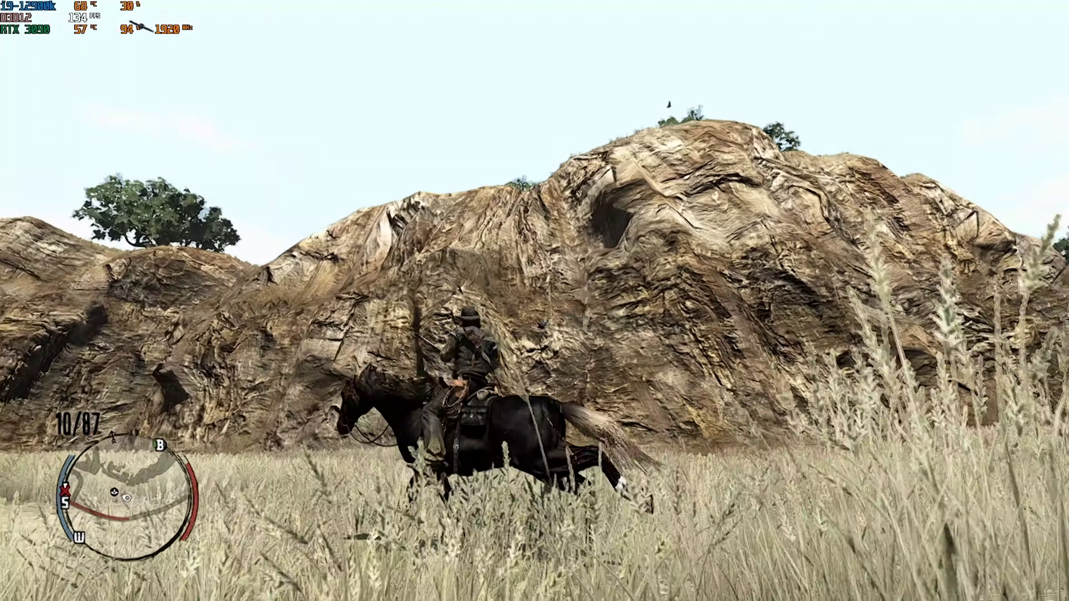
right_click(535, 301)
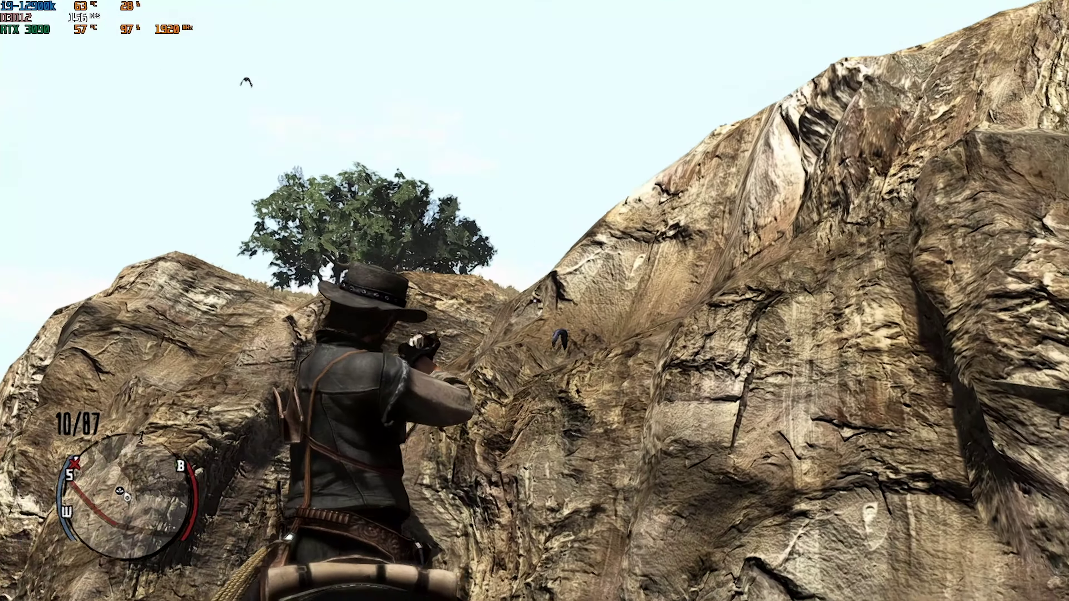
click(535, 300)
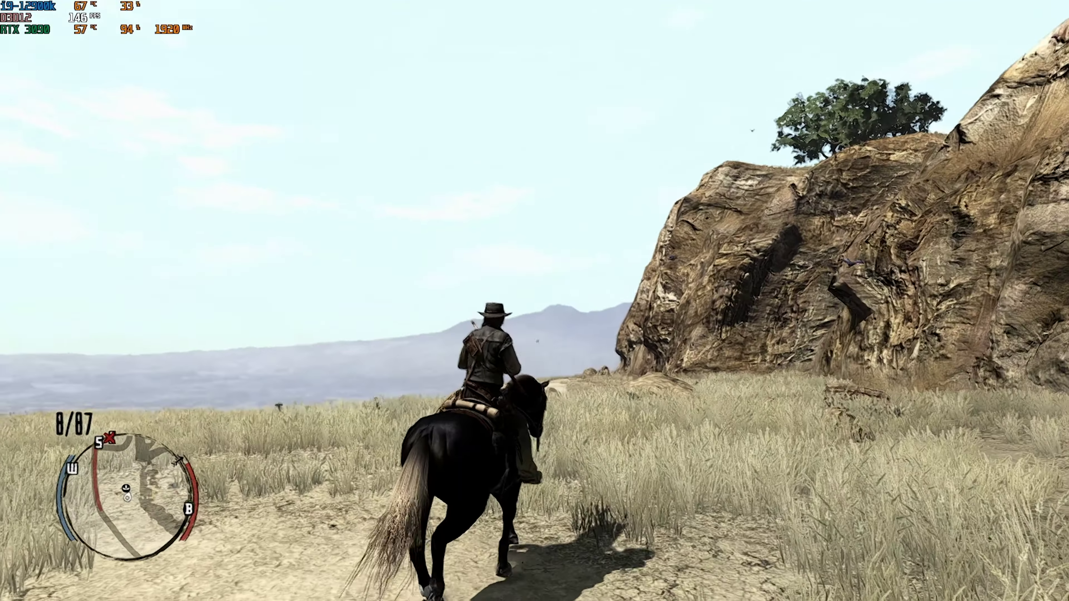
key(r)
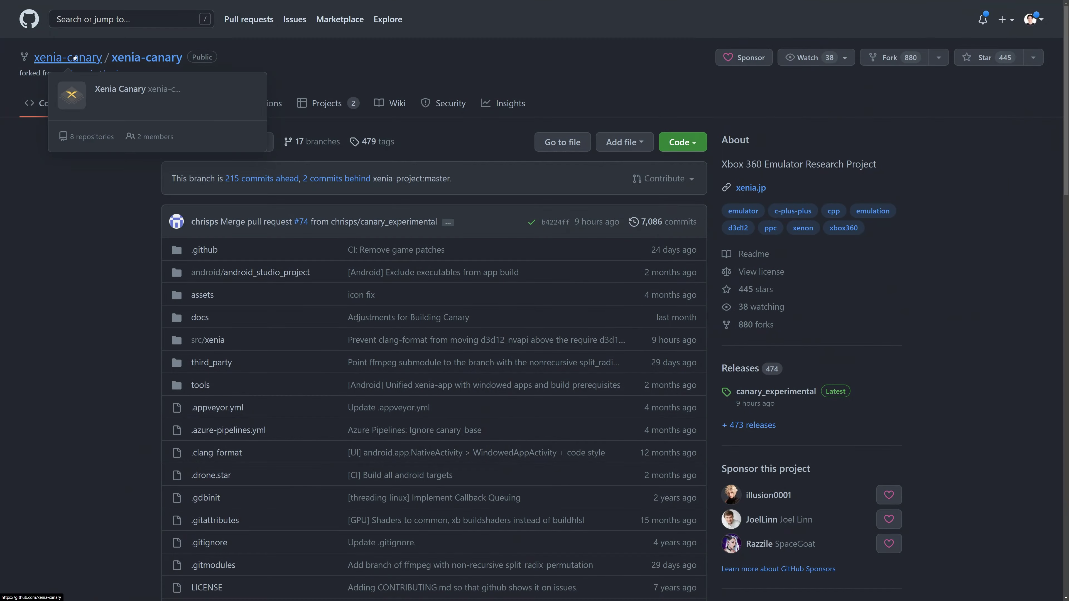
Step: Look through the xenia-canary repository page and README, and the page of the RTX 3050 Red Dead Redemption emulator test video
scroll(120, 269, down, 10)
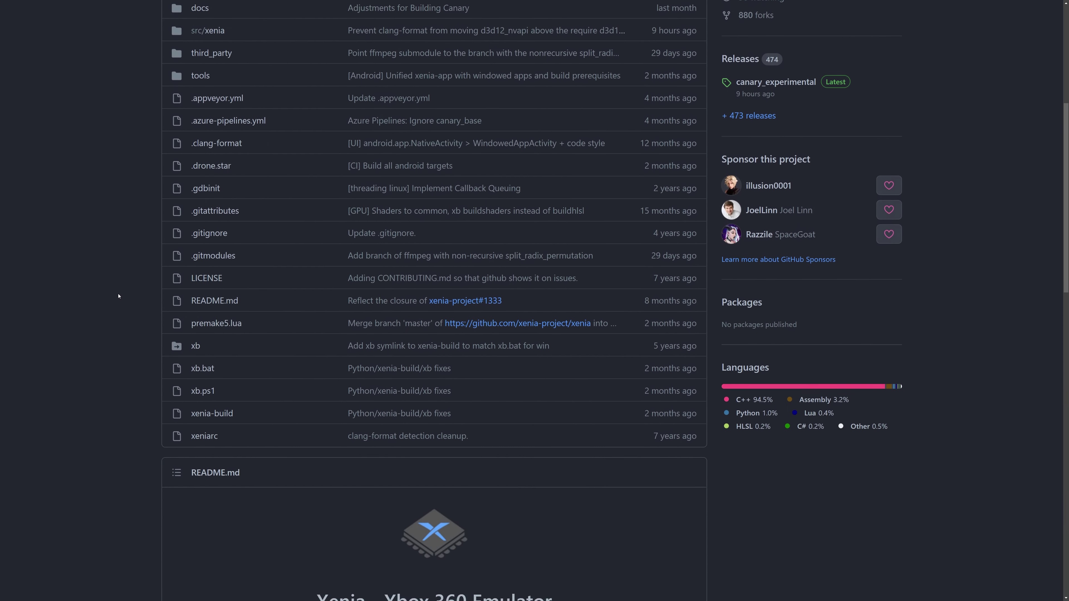
scroll(118, 296, down, 3)
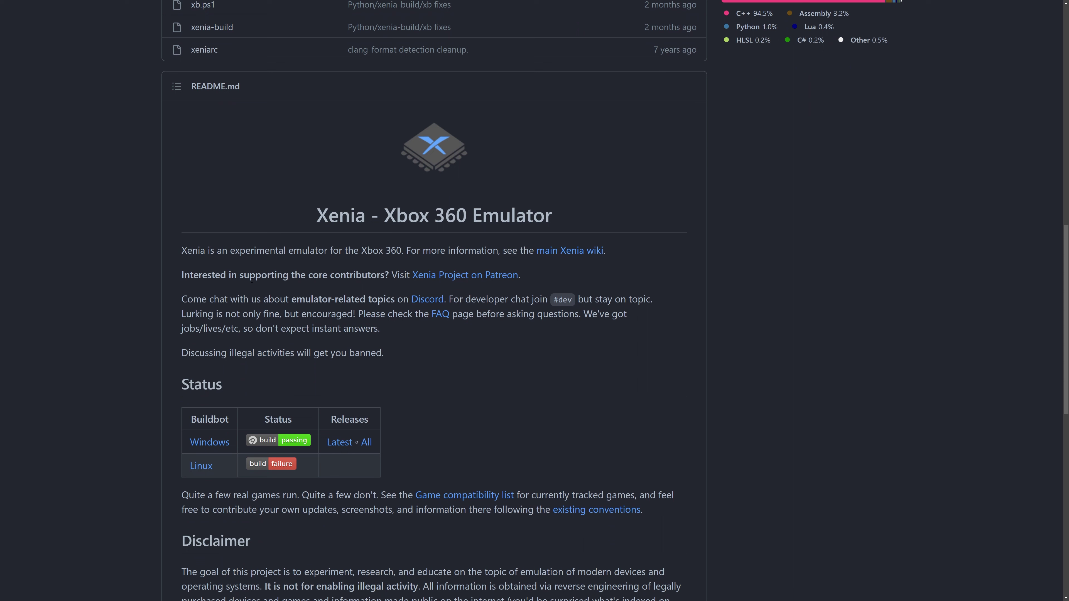
scroll(342, 323, down, 1)
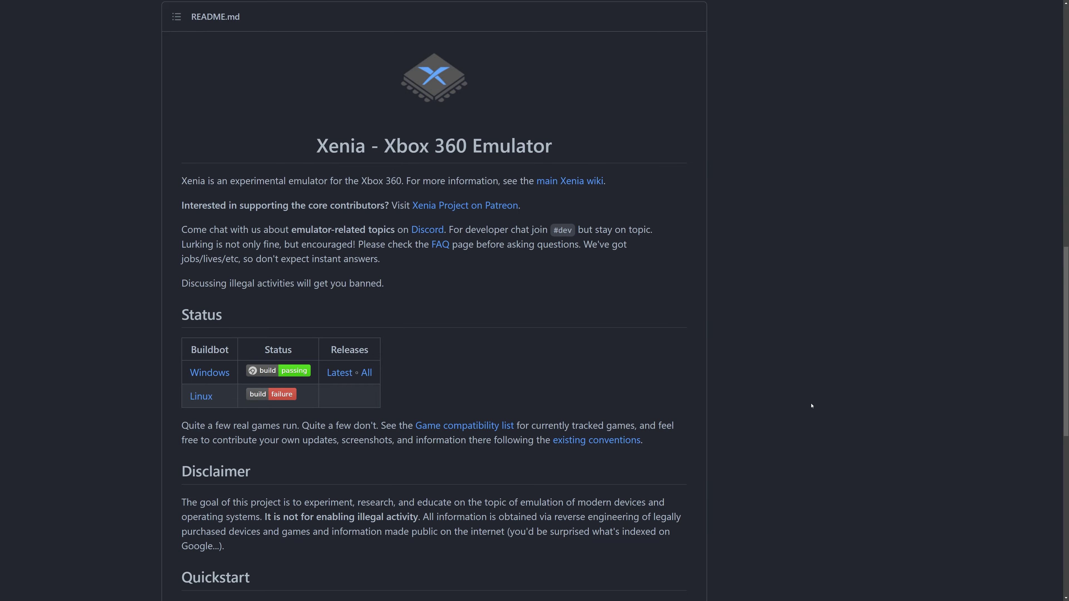
scroll(836, 449, up, 5)
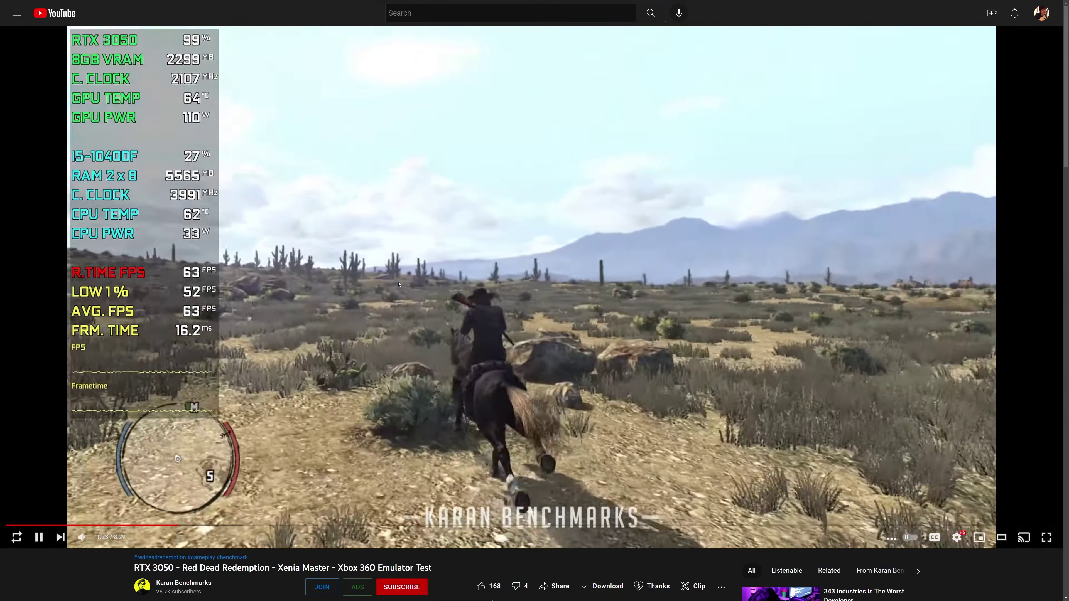
scroll(132, 374, down, 6)
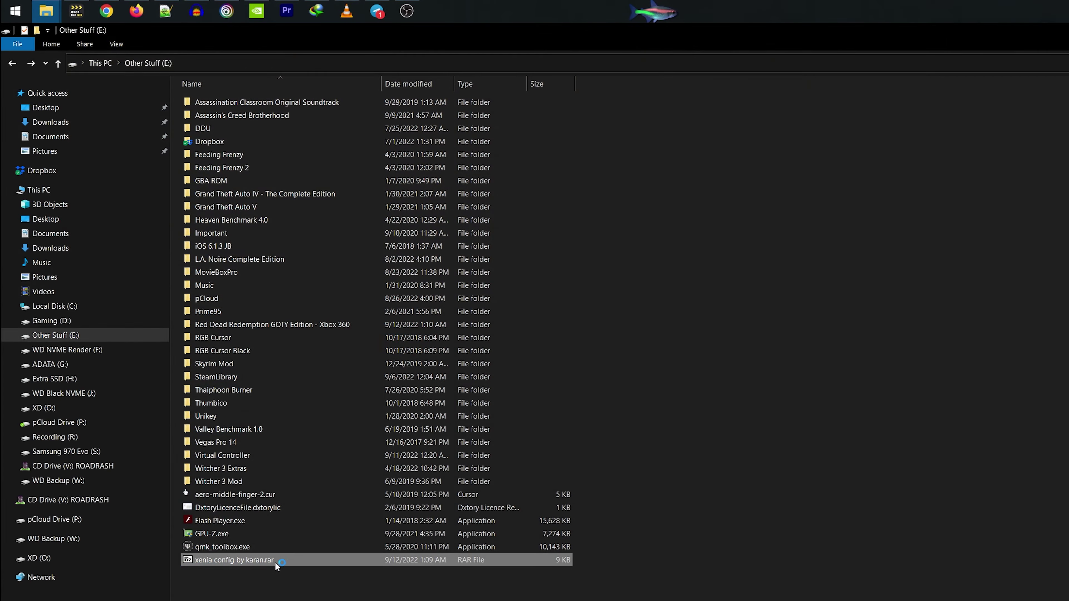
Step: Extract xenia.config.toml from "xenia config by karan.rar" into the "Red Dead Redemption GOTY Edition - Xbox 360" folder
double_click(327, 560)
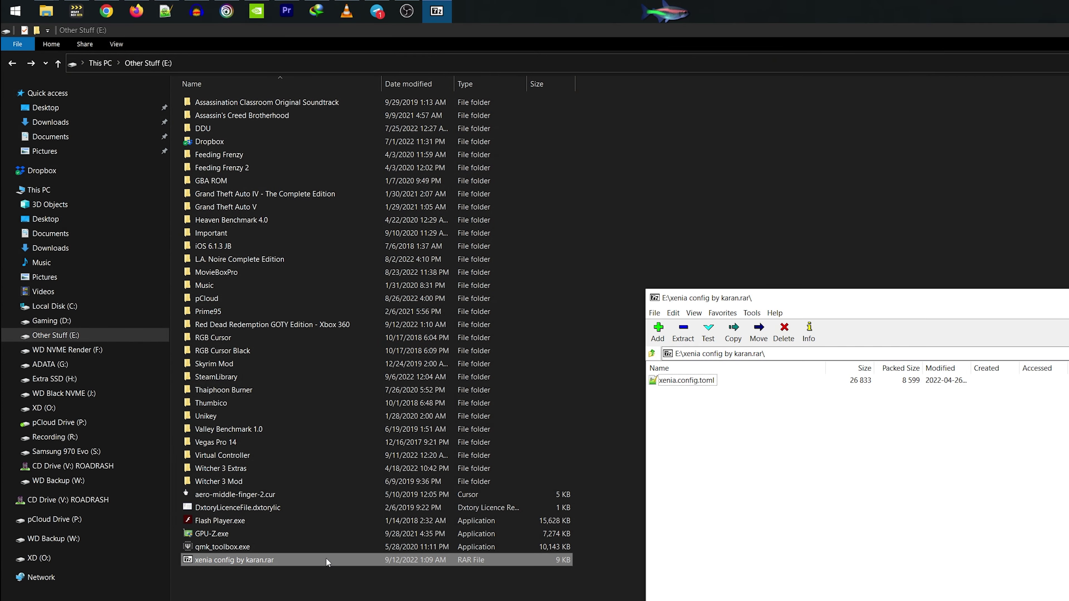
double_click(353, 325)
click(437, 10)
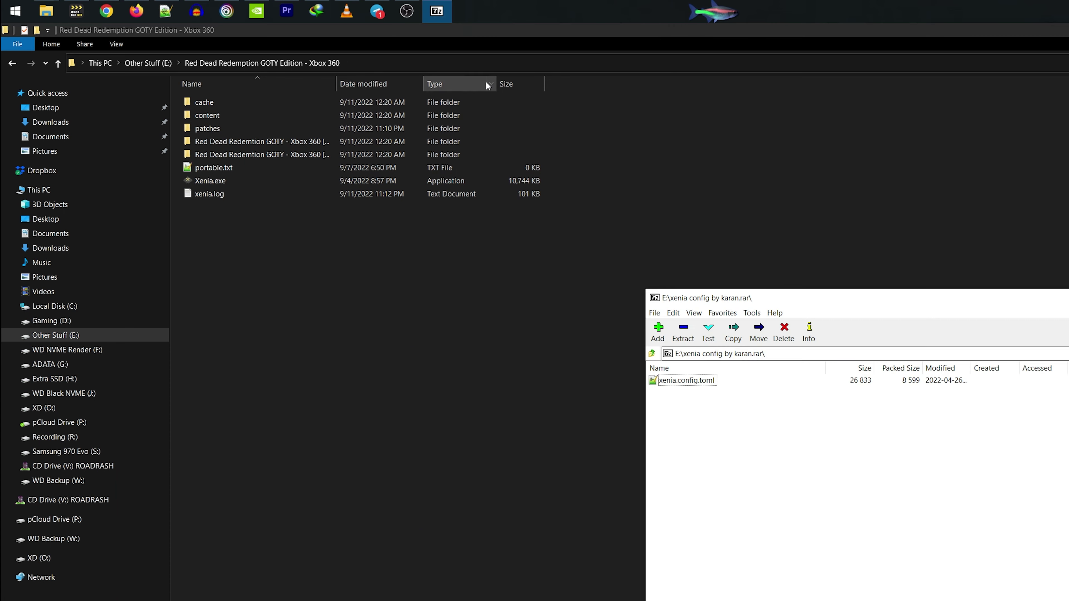
click(710, 381)
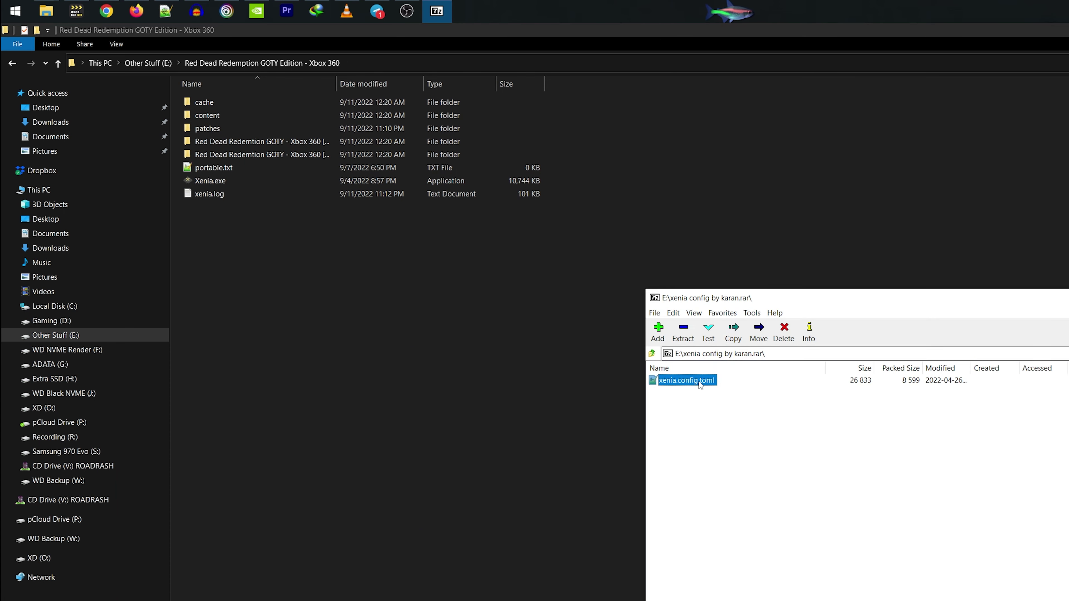
drag(454, 357, 377, 344)
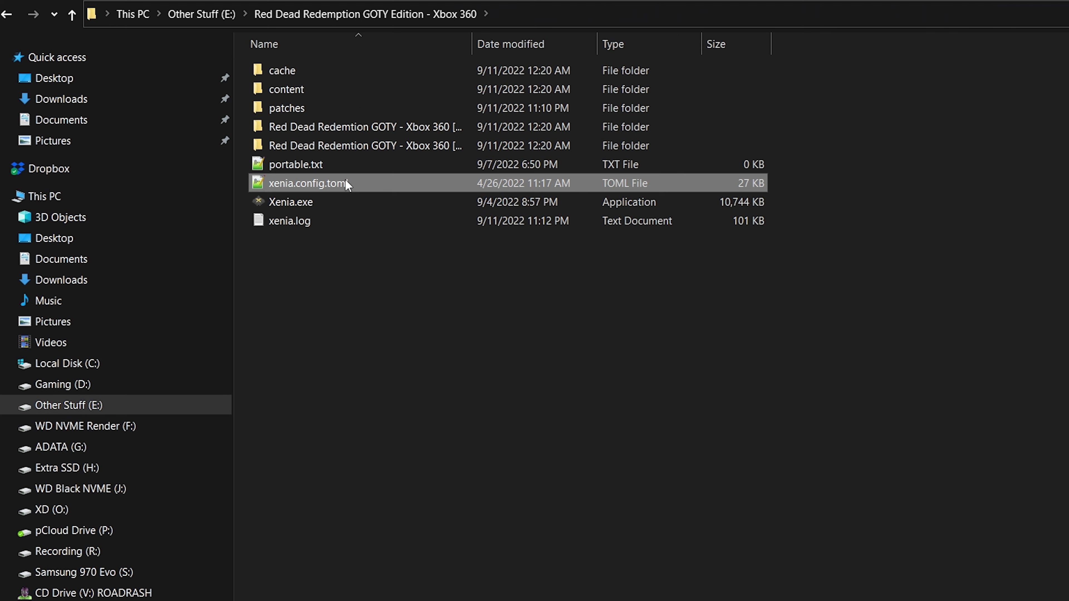
Step: Rename the extracted xenia.config.toml file as xenia-canary.config.toml
right_click(248, 182)
click(408, 543)
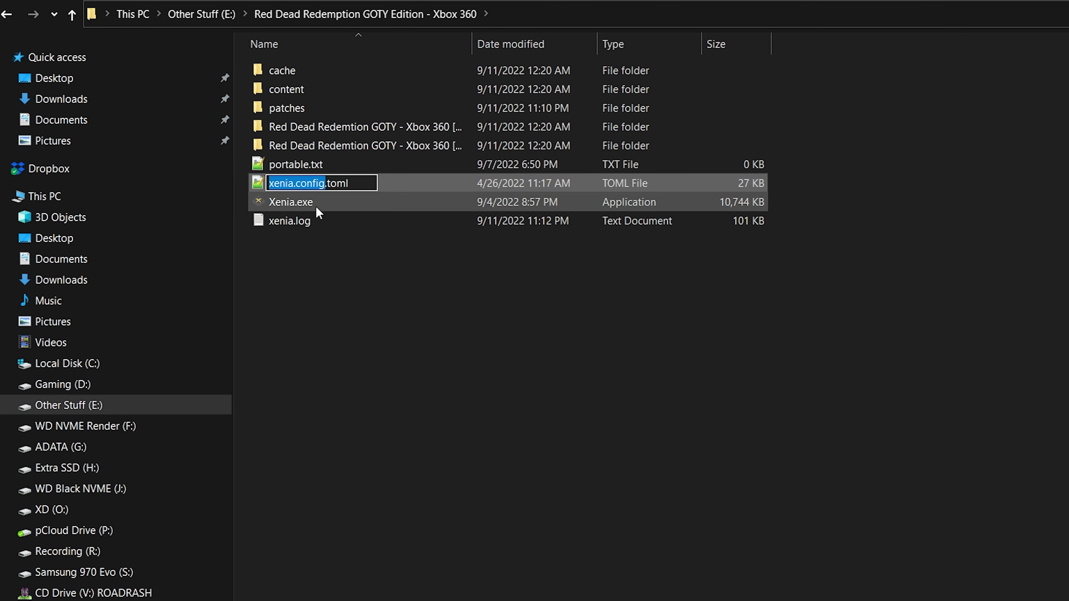
click(294, 181)
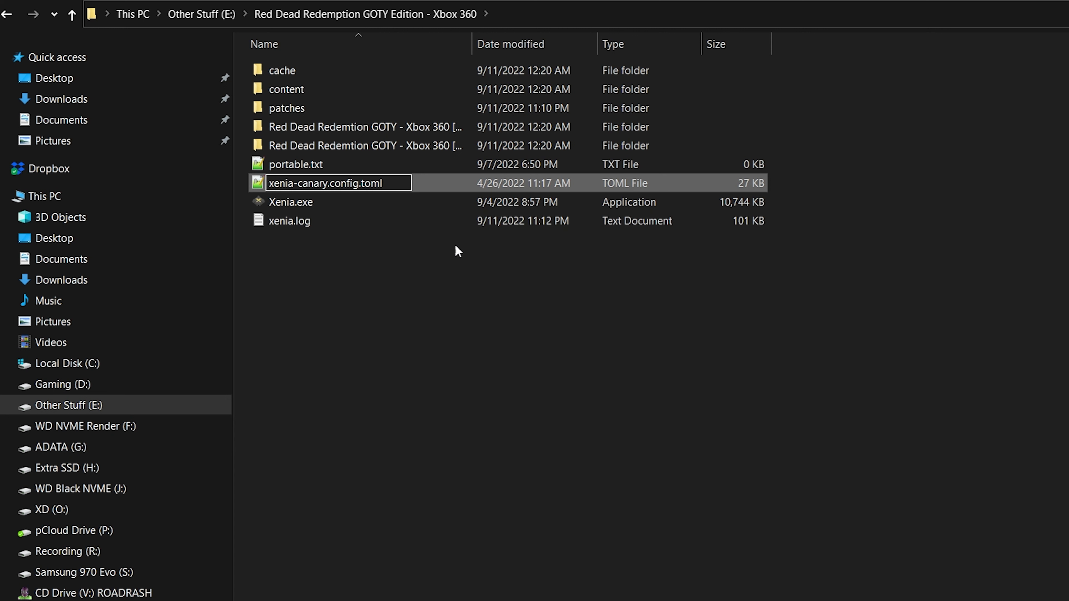
click(506, 328)
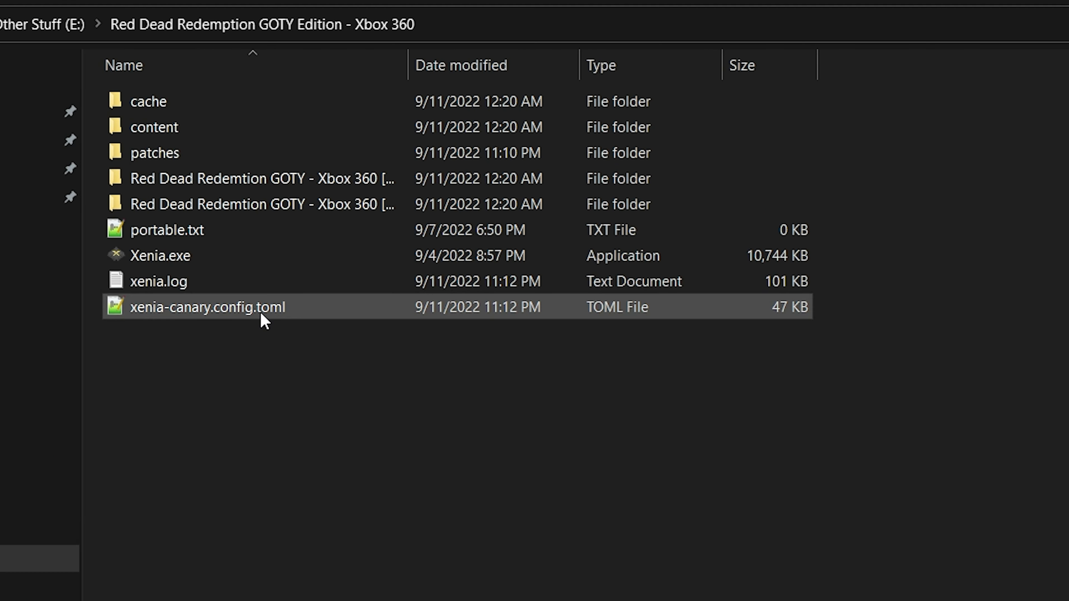
Step: Open xenia-canary.config.toml and locate the internal_display_resolution setting in the Display section
click(363, 225)
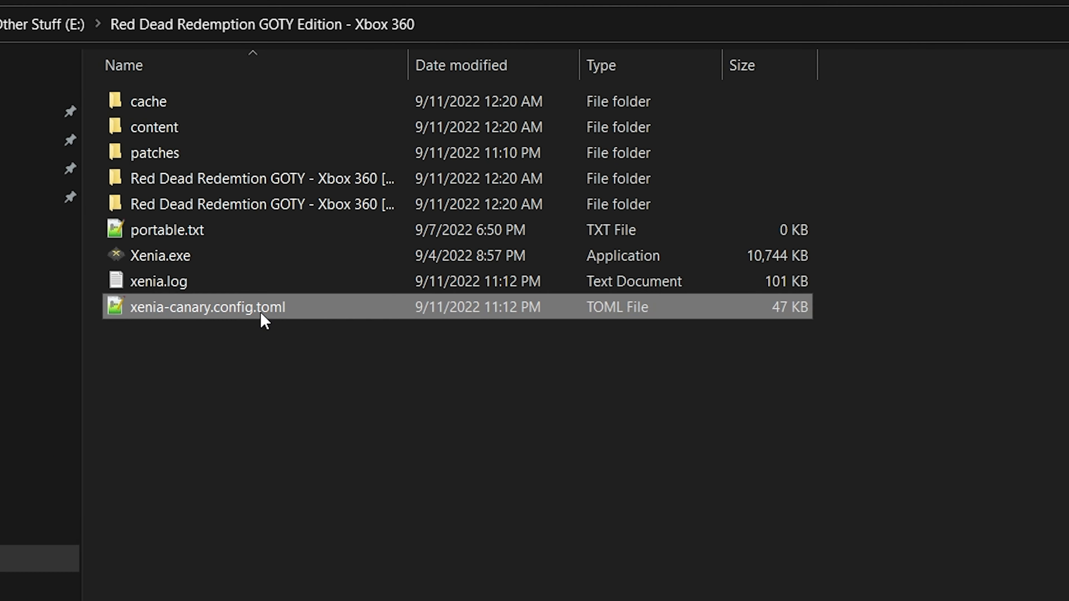
double_click(366, 316)
scroll(456, 4, down, 8)
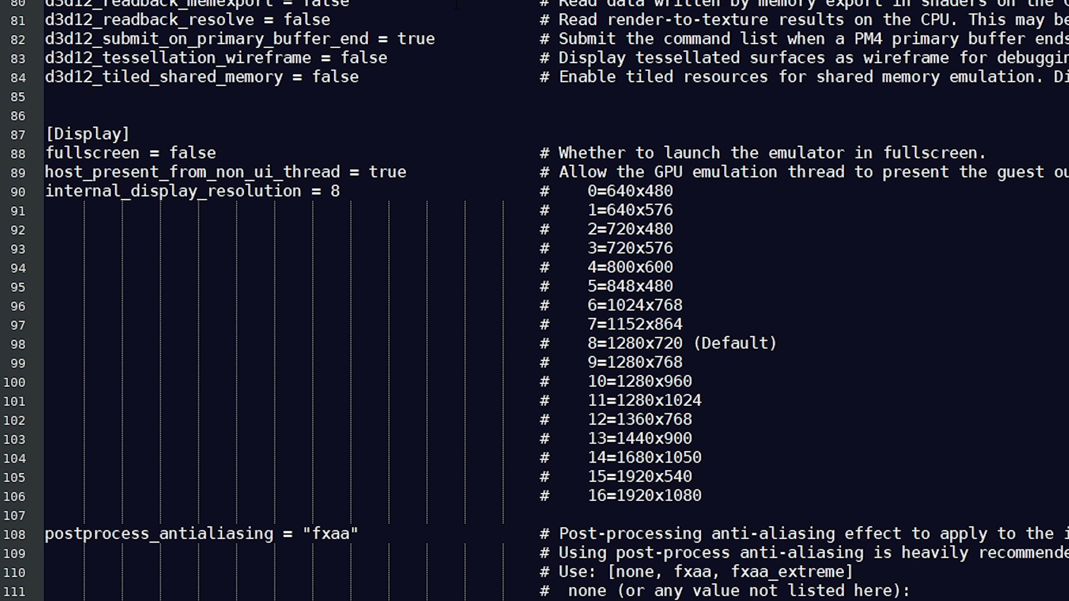
drag(46, 191, 383, 191)
click(416, 190)
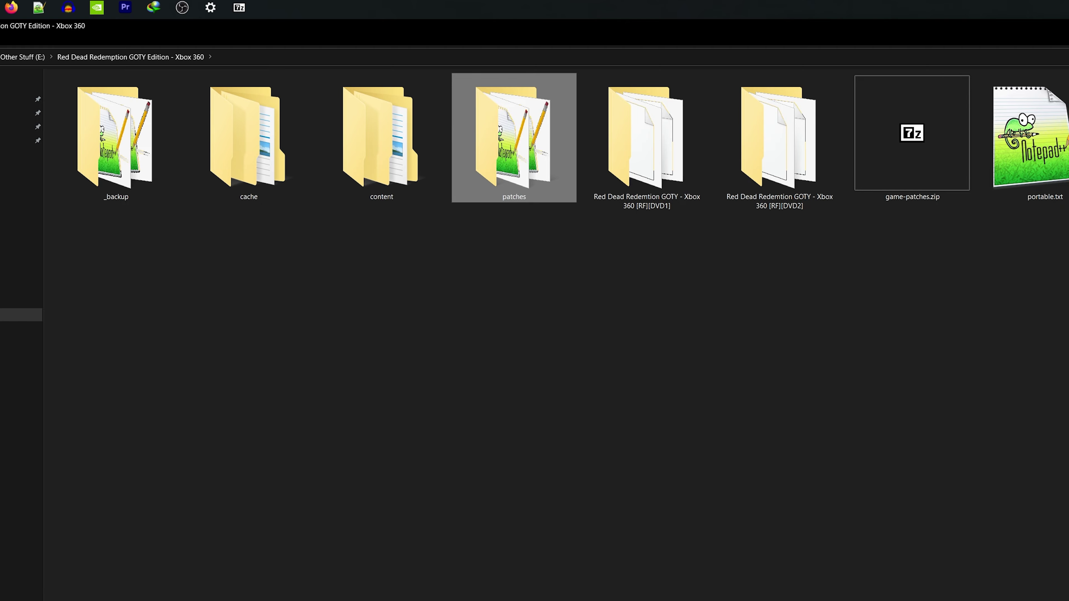
Step: Open the "5454082B - Red Dead Redemption (GOTY, Disc 1).patch.toml" file from the patches folder
double_click(547, 191)
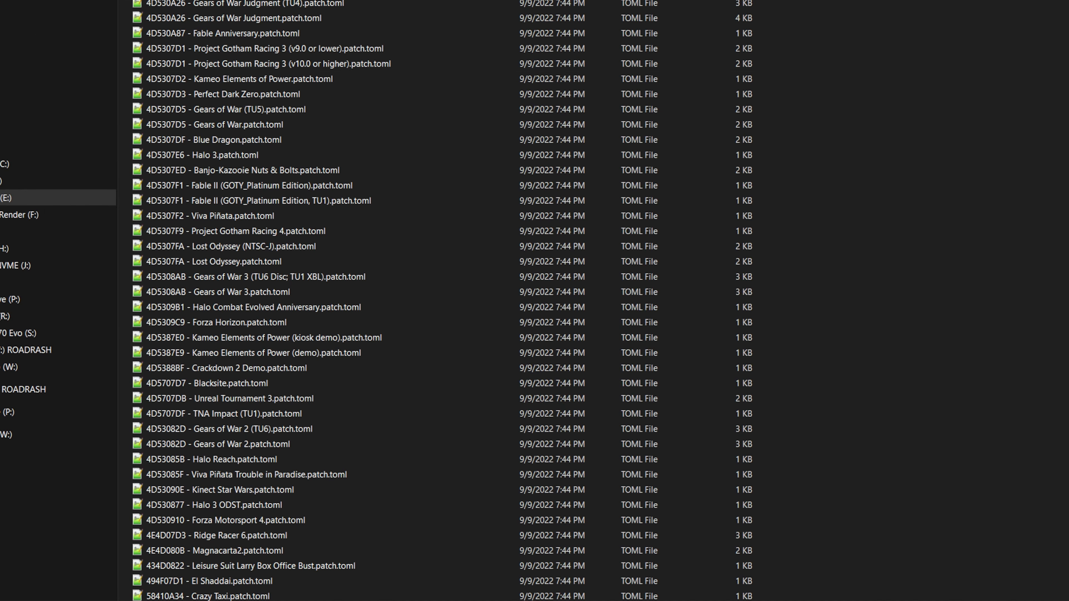
scroll(421, 301, down, 15)
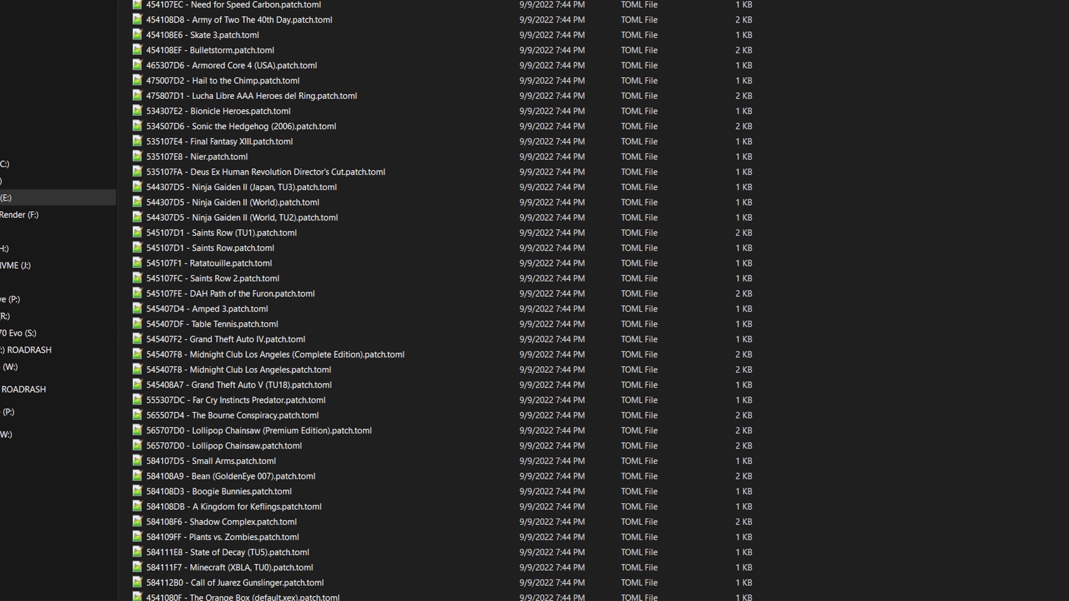
scroll(421, 300, down, 7)
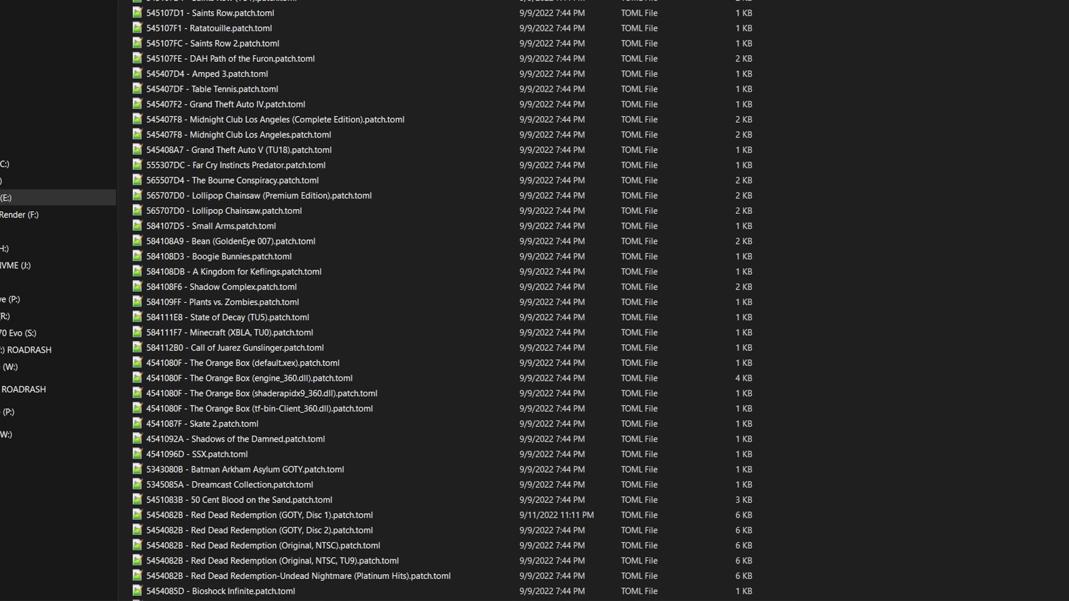
scroll(421, 301, down, 2)
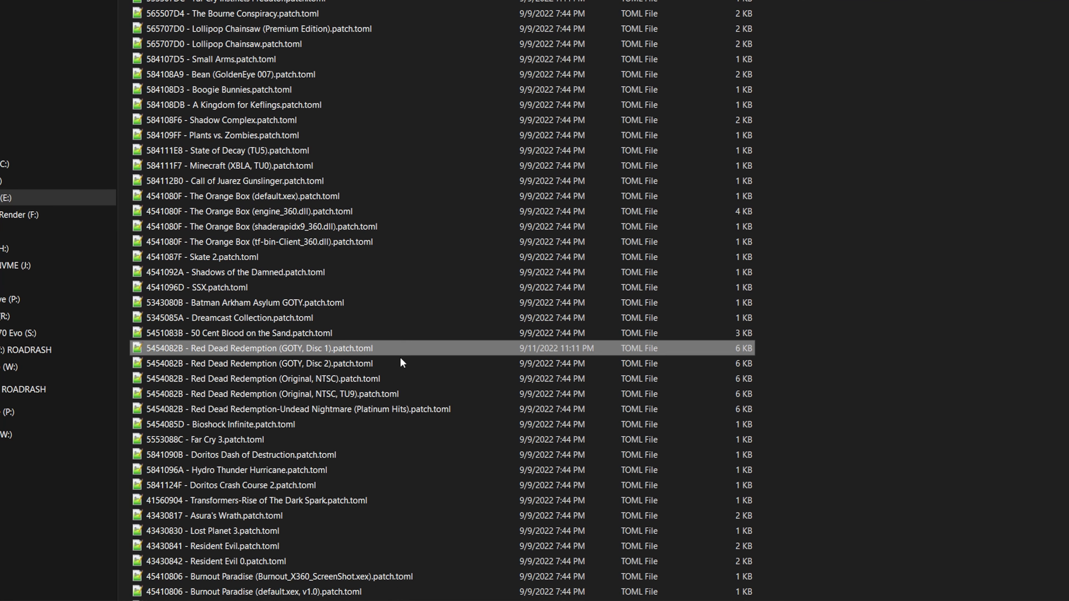
click(401, 363)
double_click(391, 348)
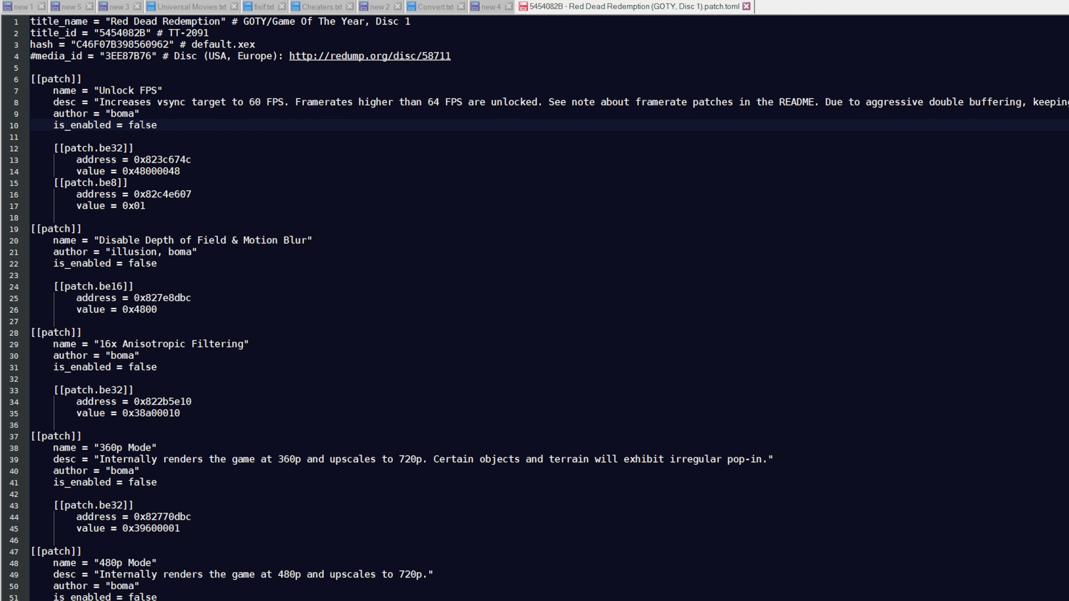
Step: Set is_enabled to true for the Unlock FPS patch and check the is_enabled entry of the 480p Mode patch
drag(139, 125, 158, 125)
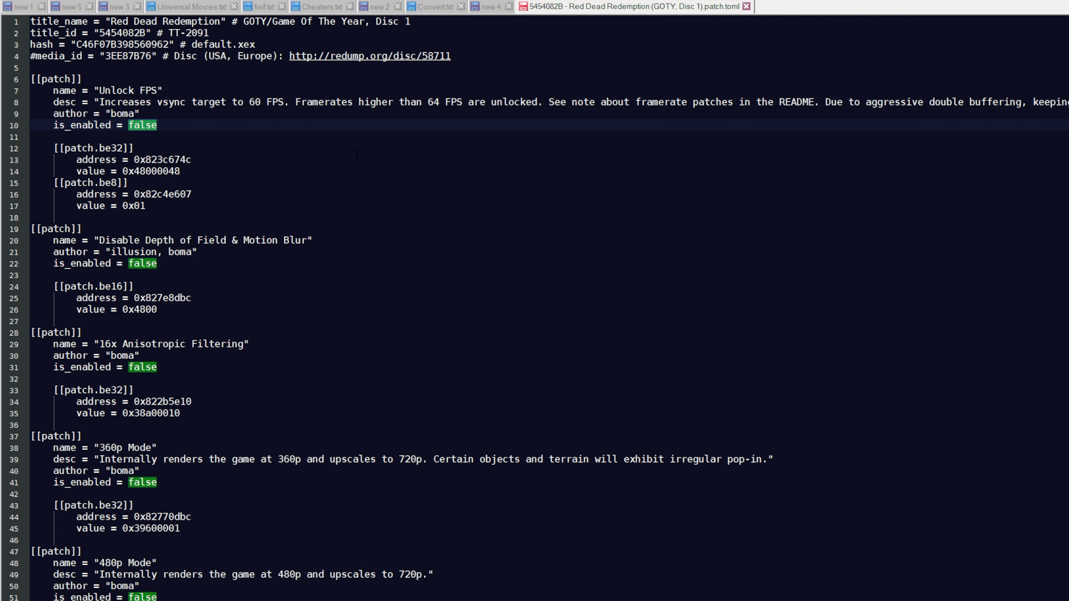
text(true)
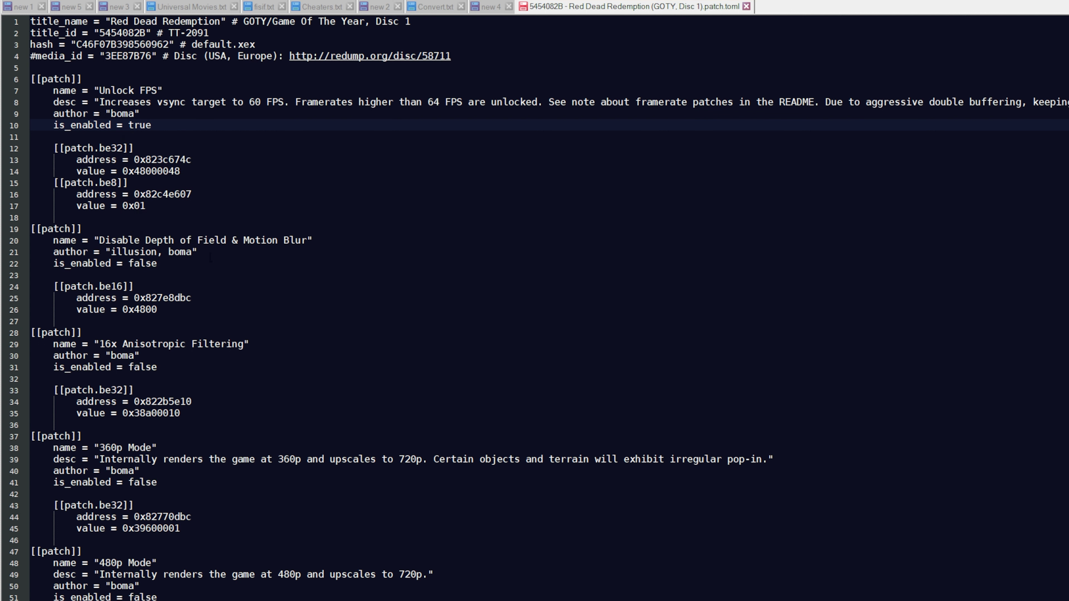
scroll(535, 309, down, 2)
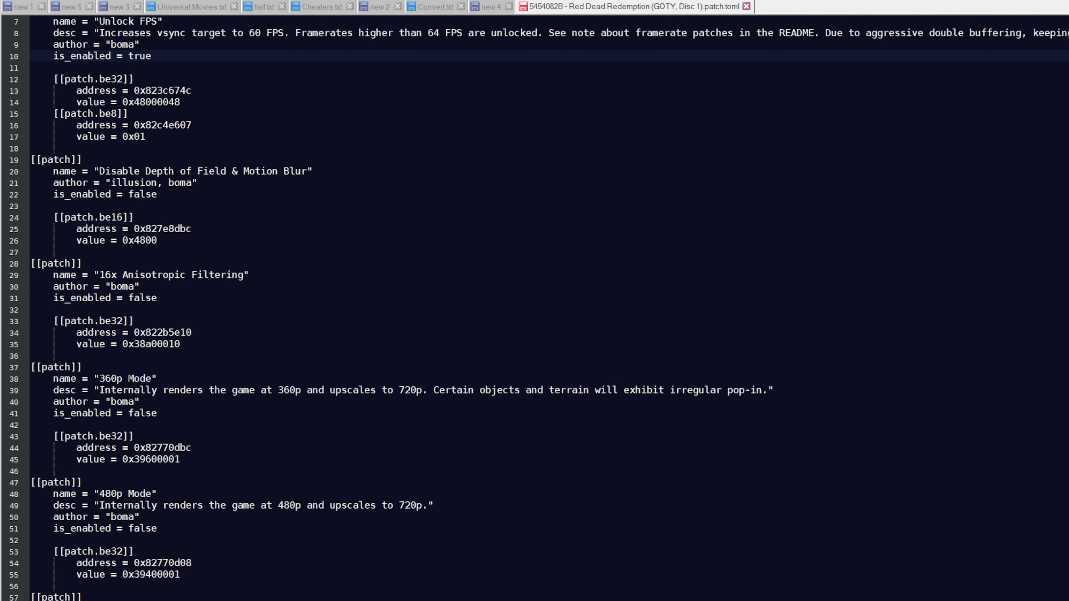
click(116, 494)
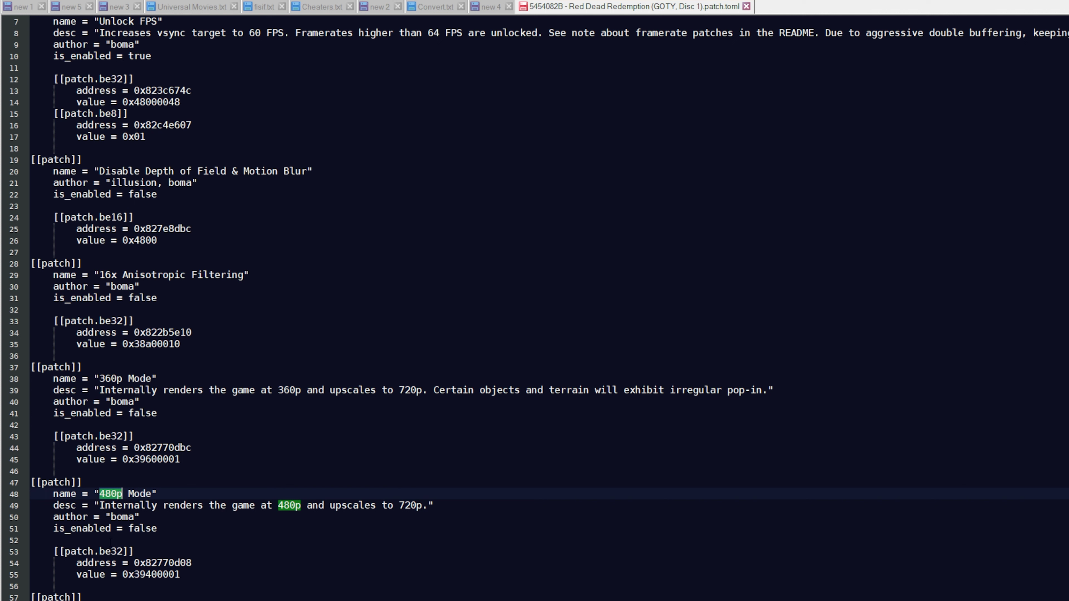
double_click(142, 528)
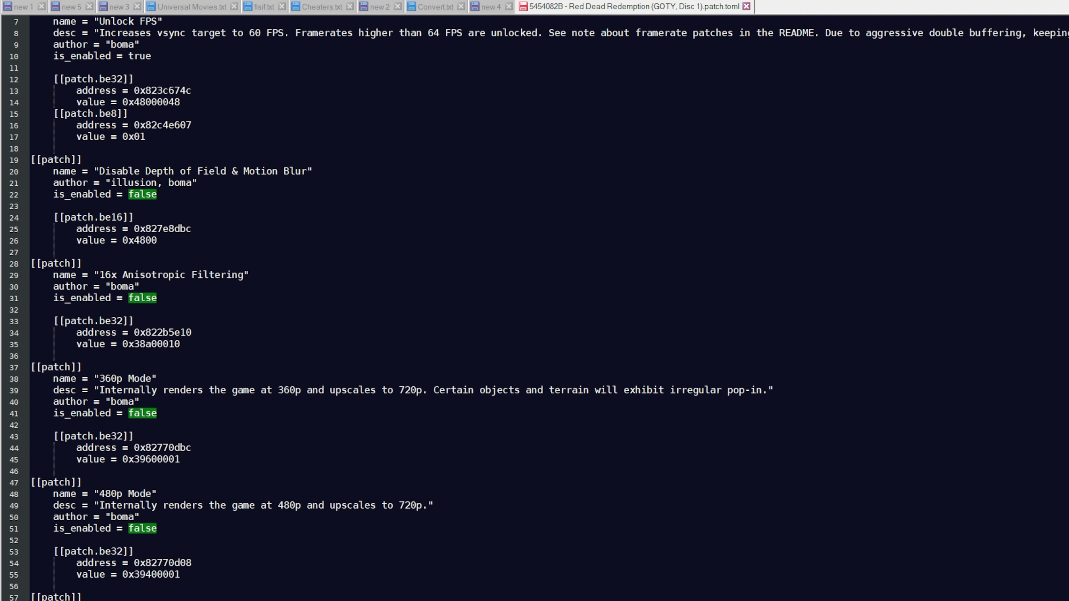
scroll(350, 437, up, 2)
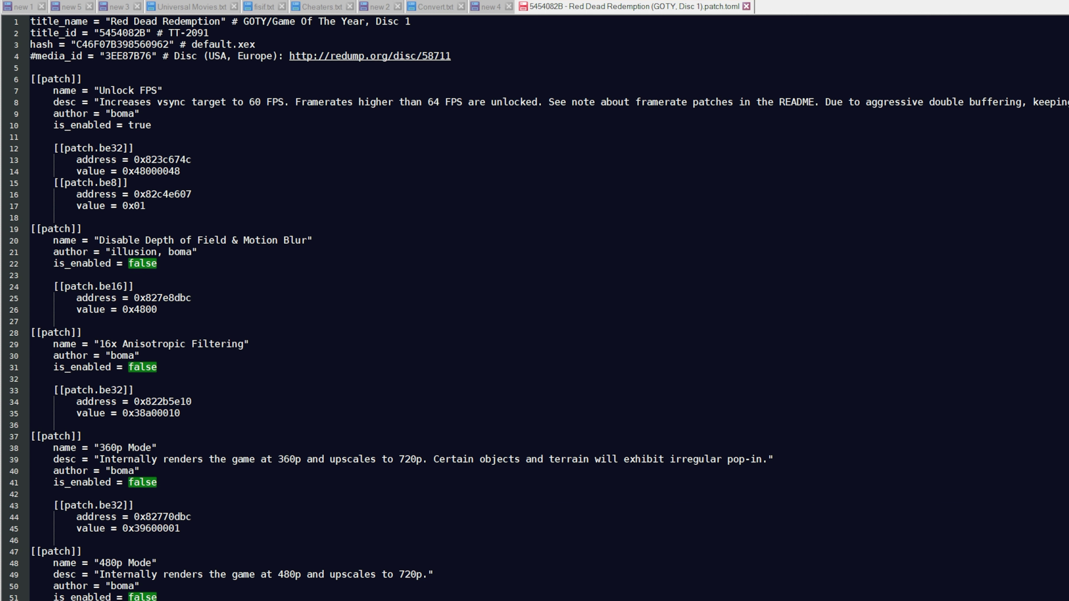
Step: Comment out the hash line of the patch file with a leading #
click(31, 44)
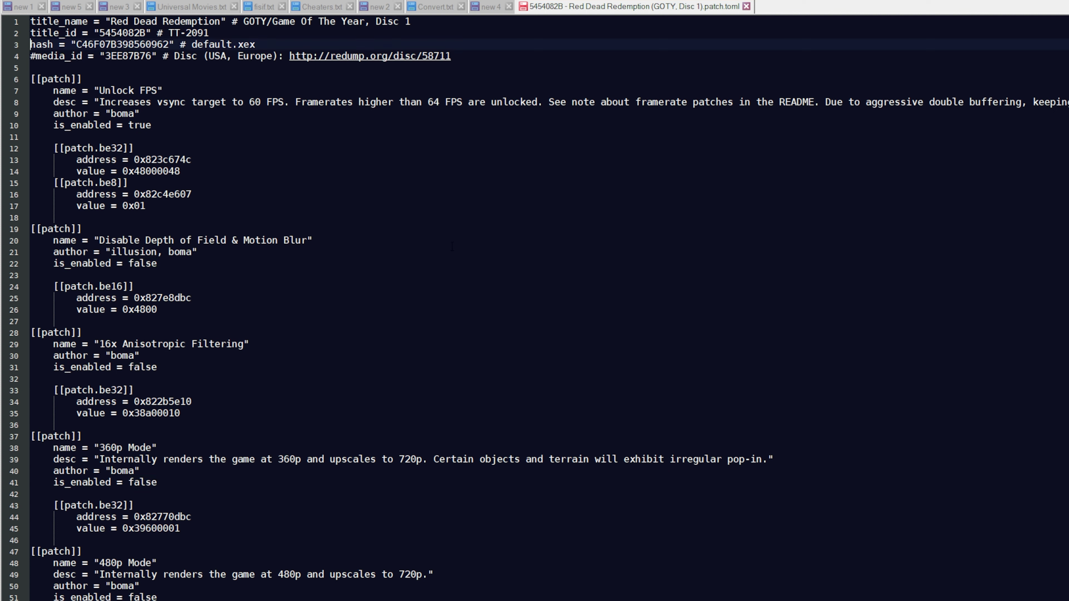
text(#)
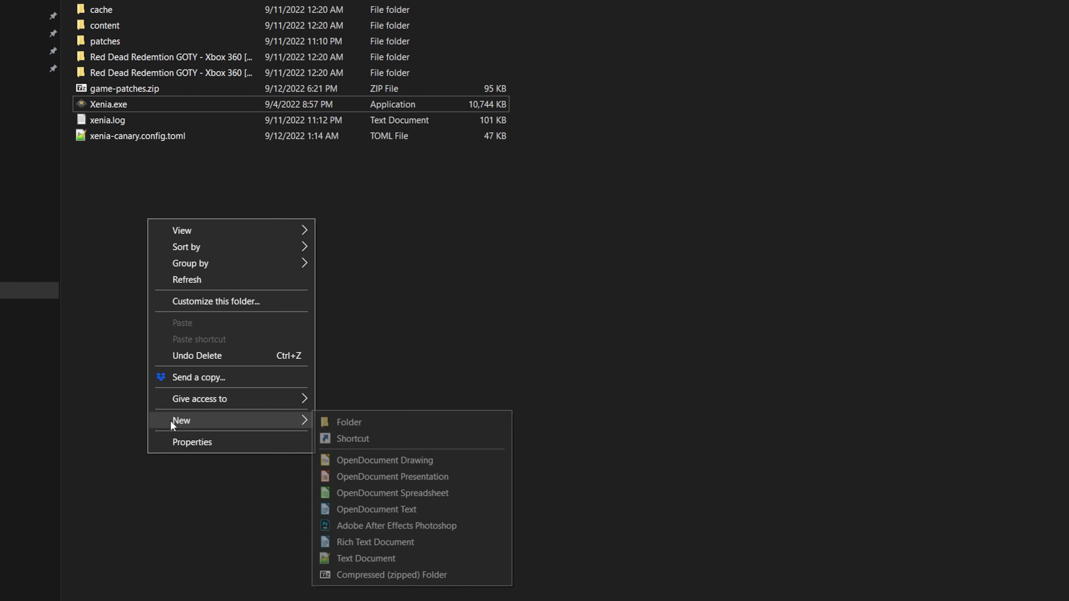
Step: Create a new text document named portable.txt in the Red Dead Redemption GOTY Edition folder
click(352, 558)
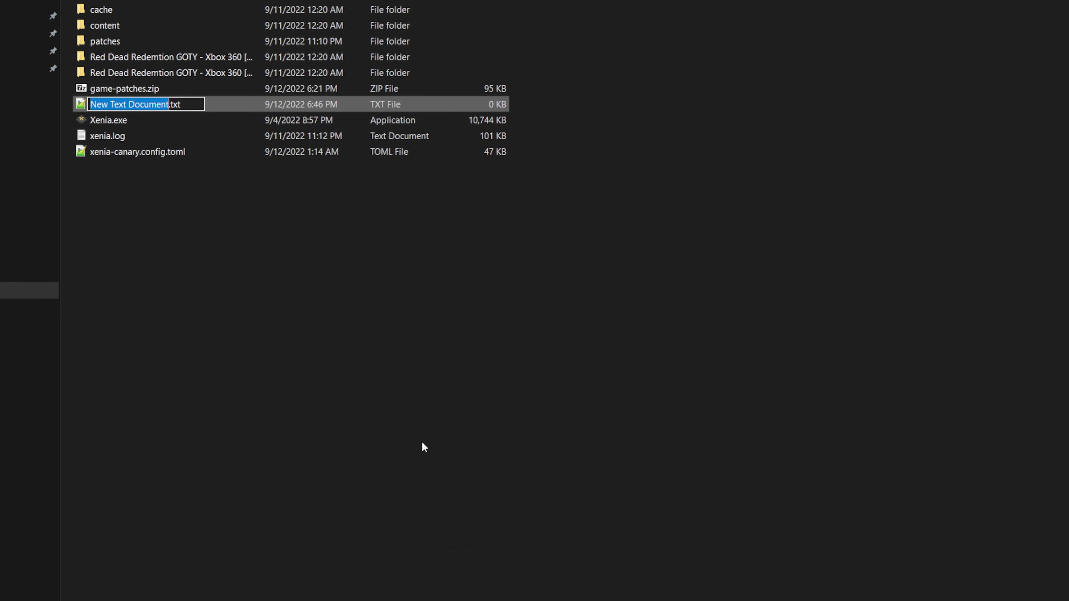
text(portable)
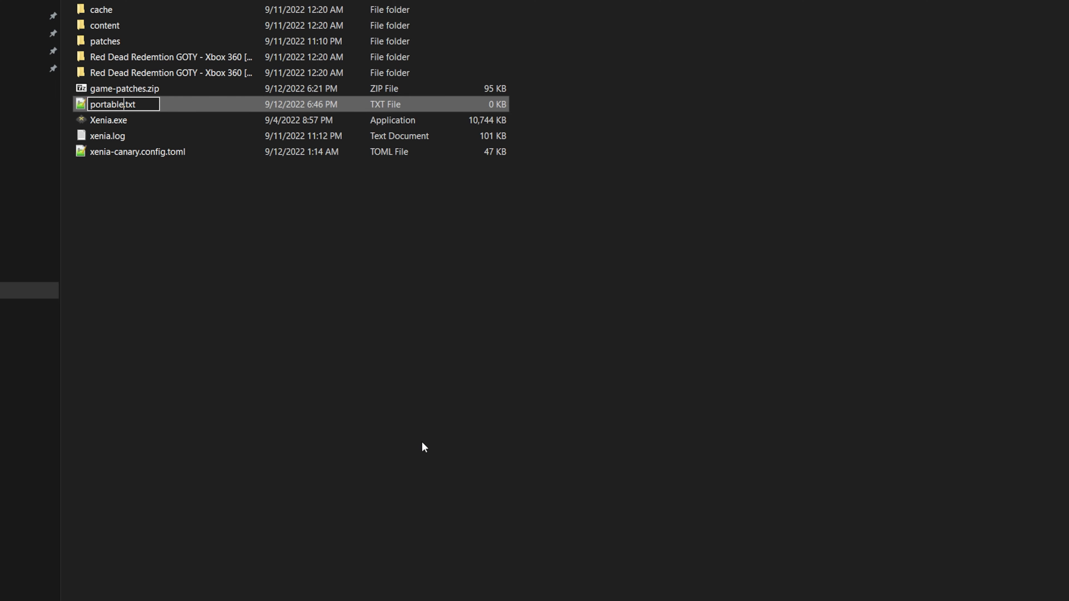
key(Return)
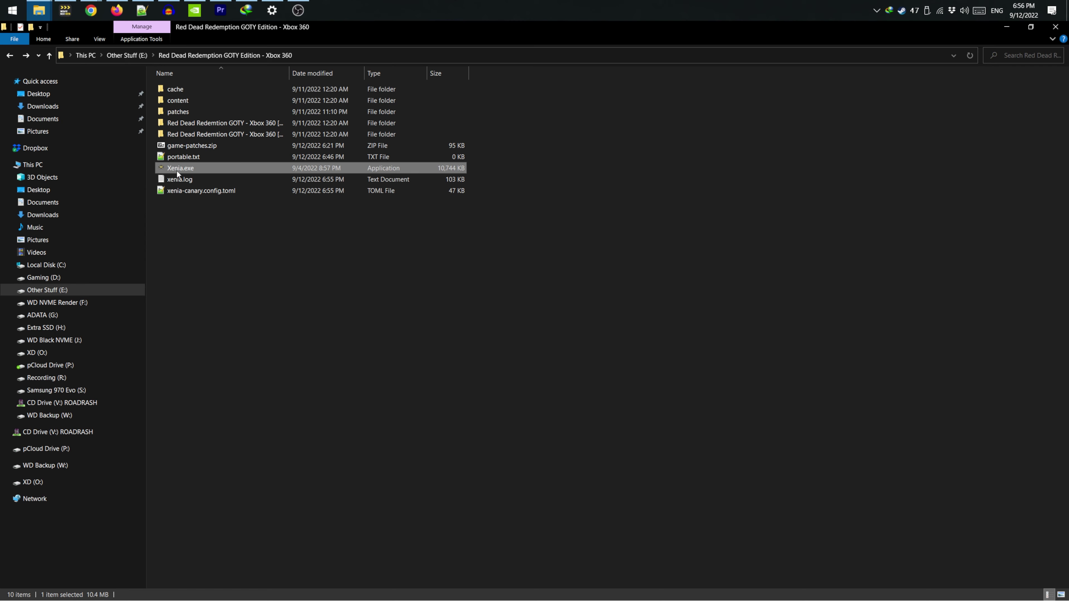
Step: Launch Xenia.exe and load default.xex from the game's DVD1 folder
double_click(177, 171)
drag(378, 111, 530, 135)
click(243, 147)
click(246, 162)
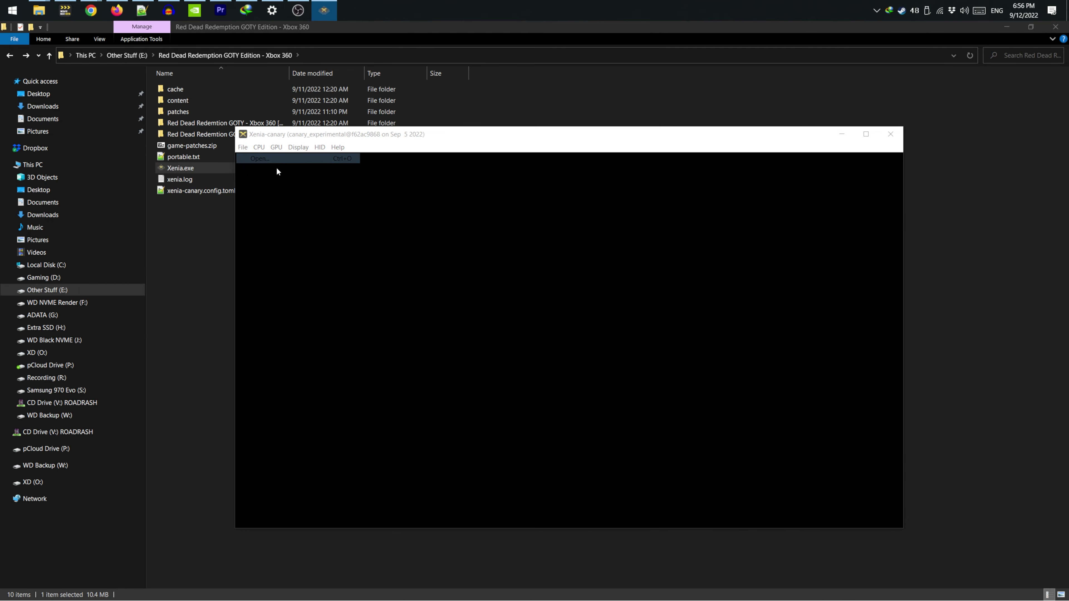
click(395, 285)
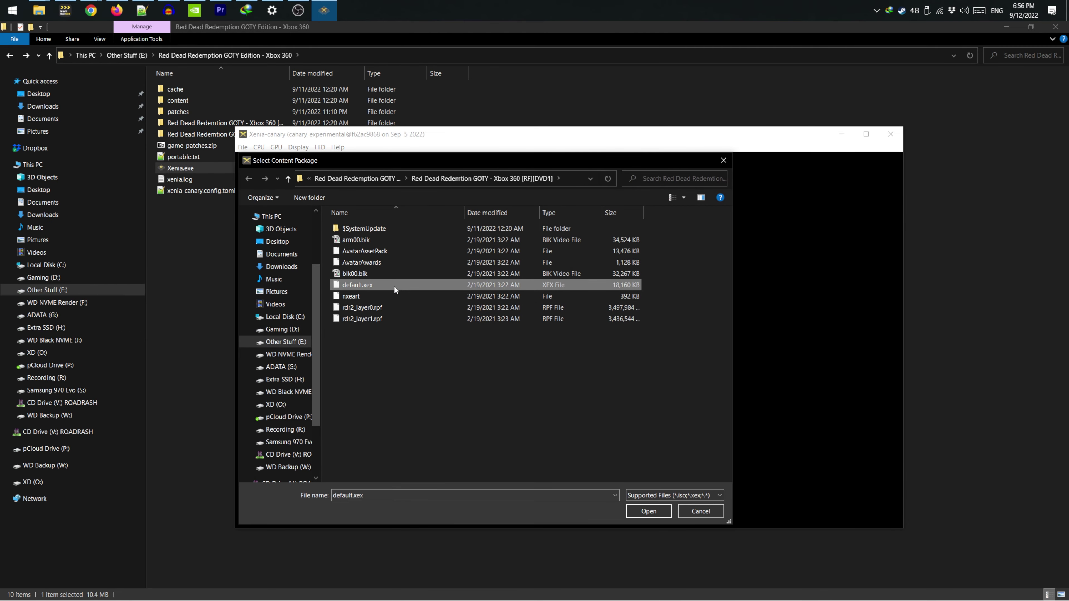
click(644, 513)
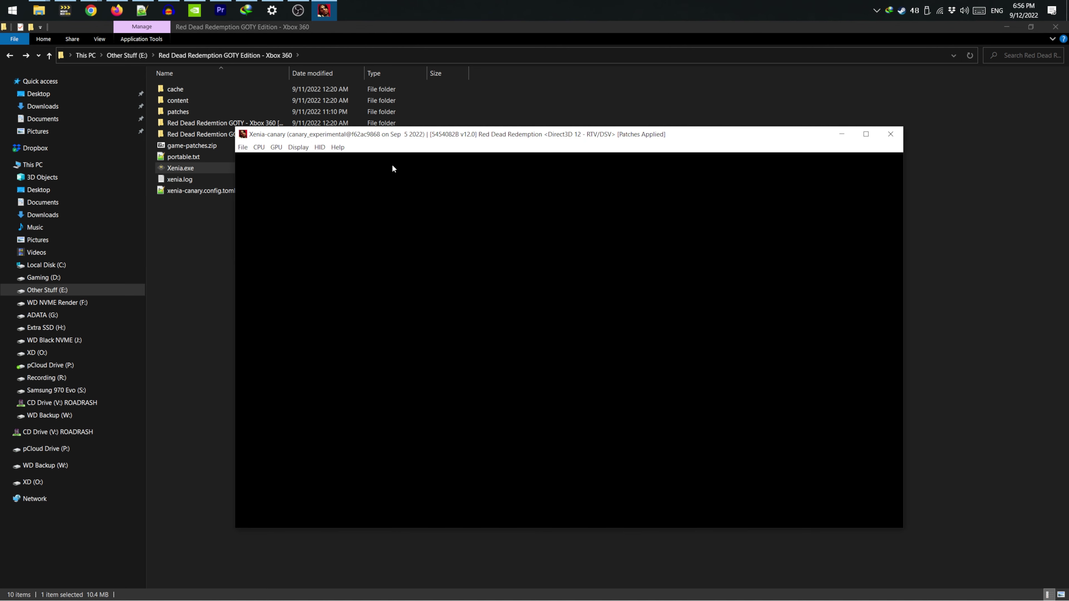
Step: Start play from the title screen in full screen and walk the character out of the cabin
click(298, 147)
click(320, 158)
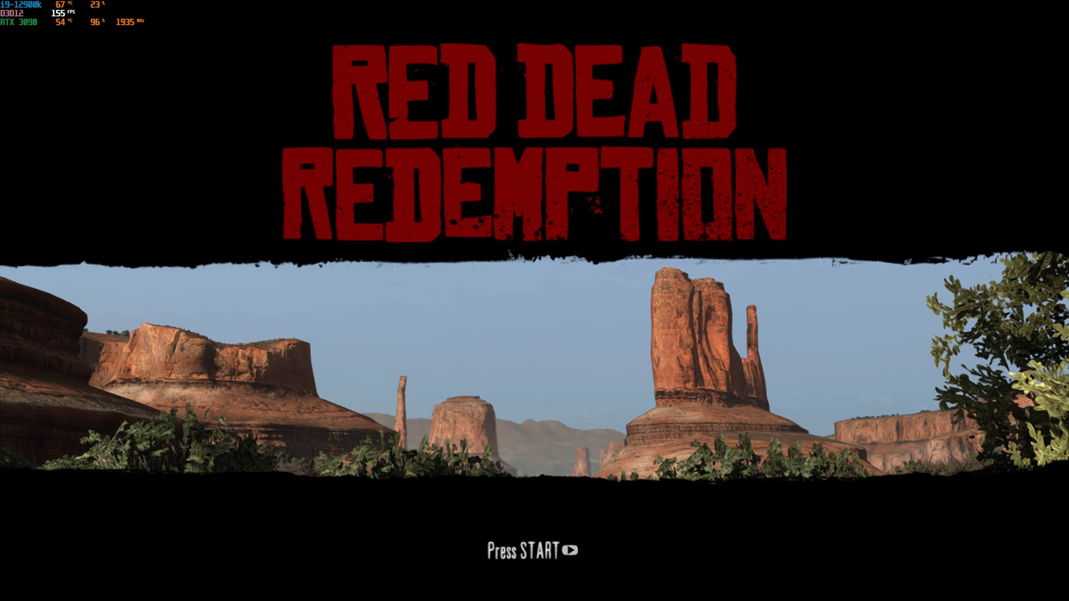
key(Return)
key(Down)
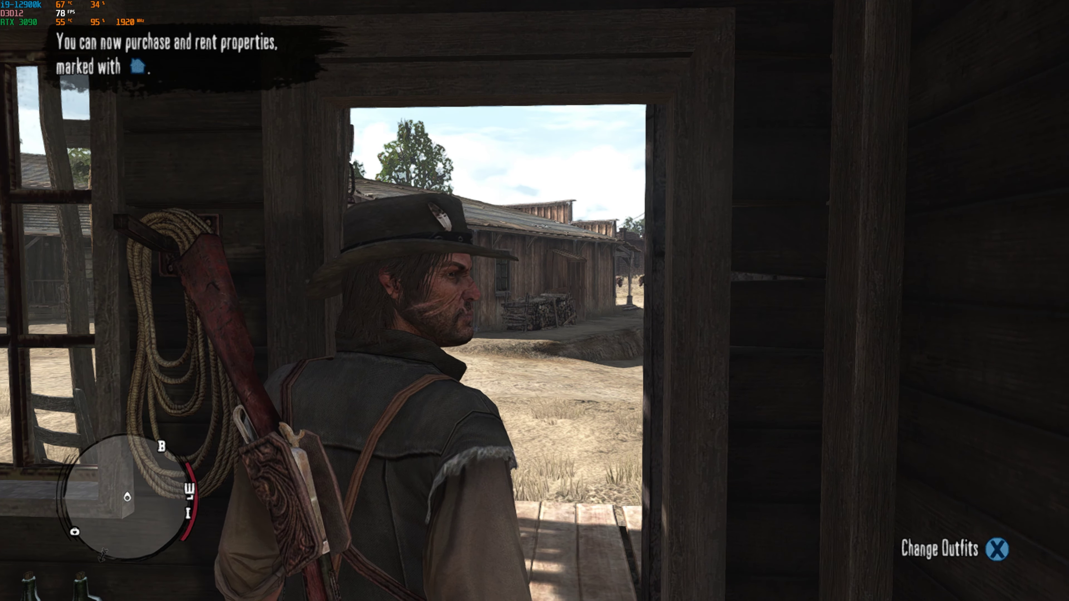
key(s)
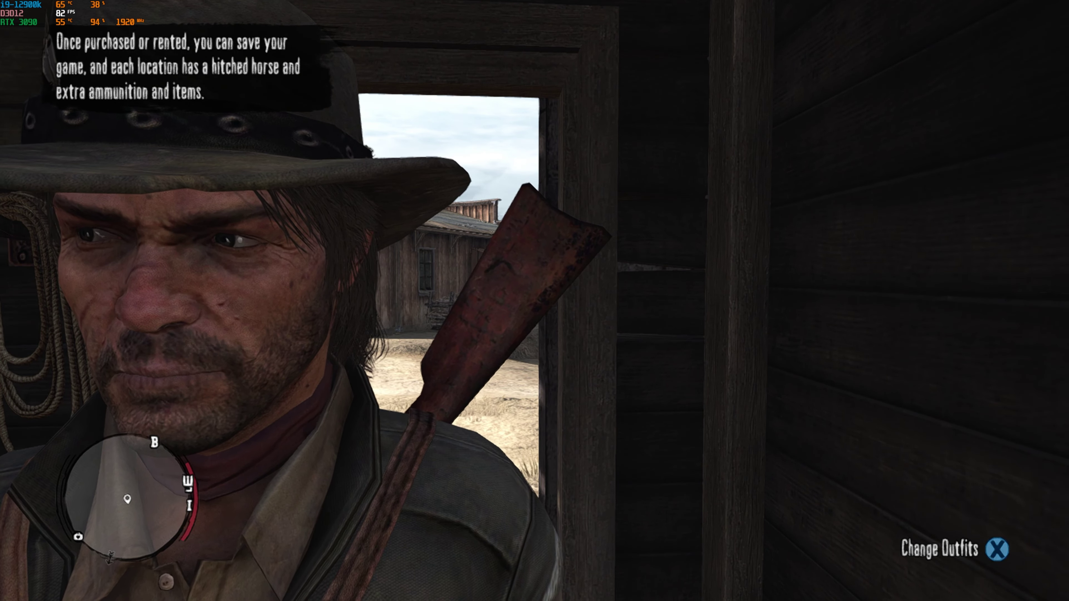
key(w)
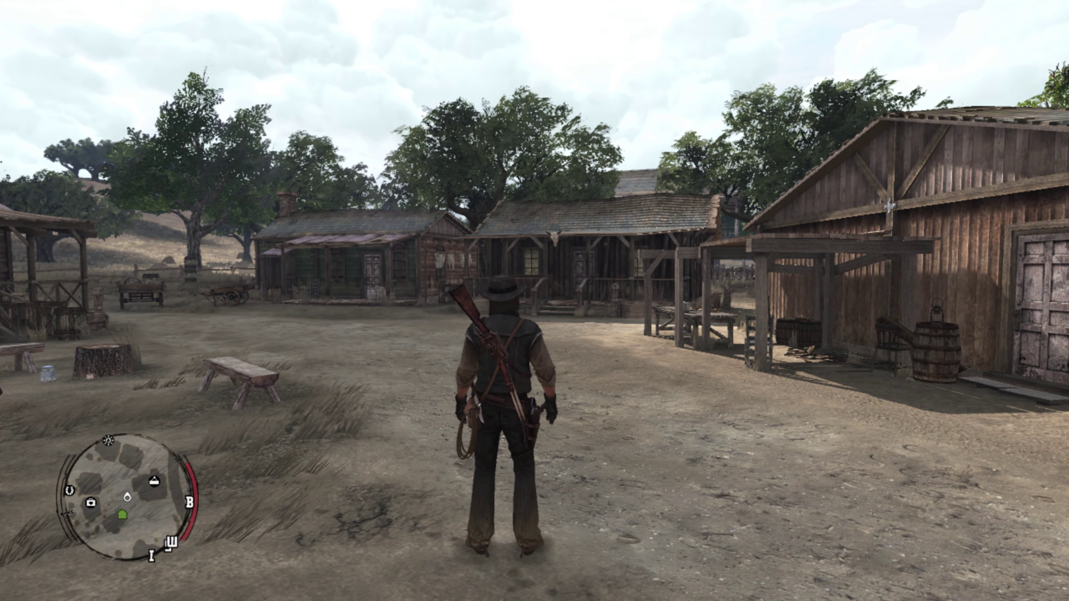
Step: In the post-processing settings, select AMD FidelityFX Super Resolution 1.0 (FSR) for resampling and FXAA normal quality for anti-aliasing
key(F6)
drag(160, 13, 757, 250)
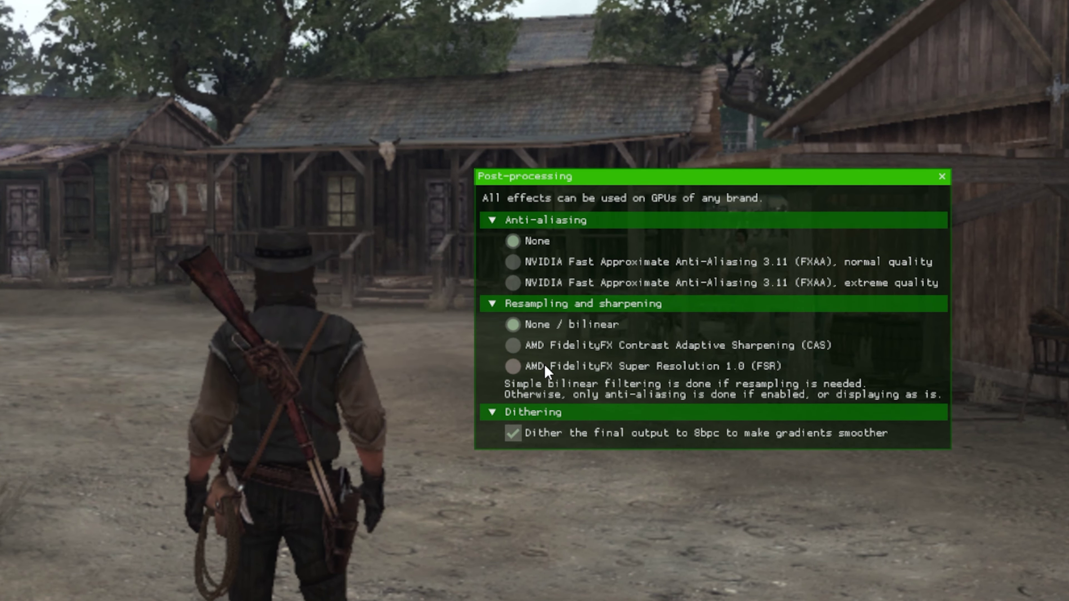
click(546, 372)
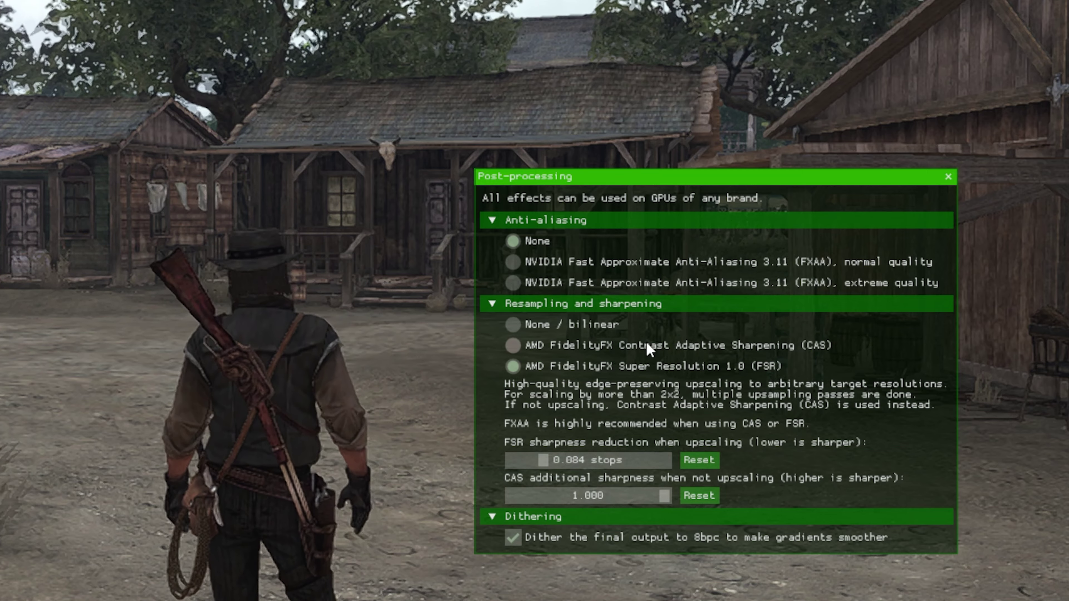
click(583, 320)
click(578, 368)
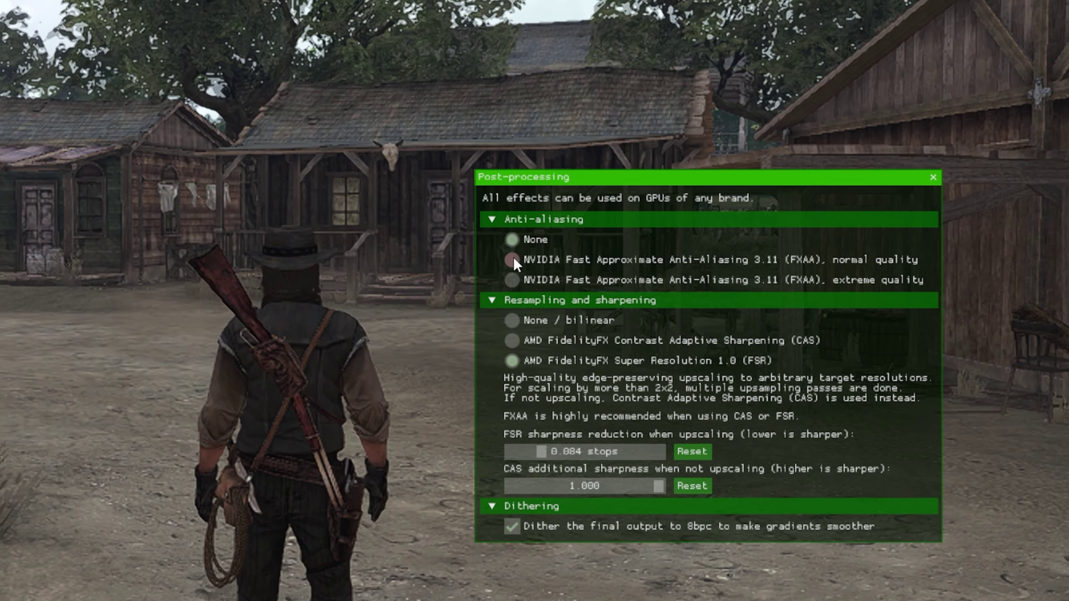
click(513, 260)
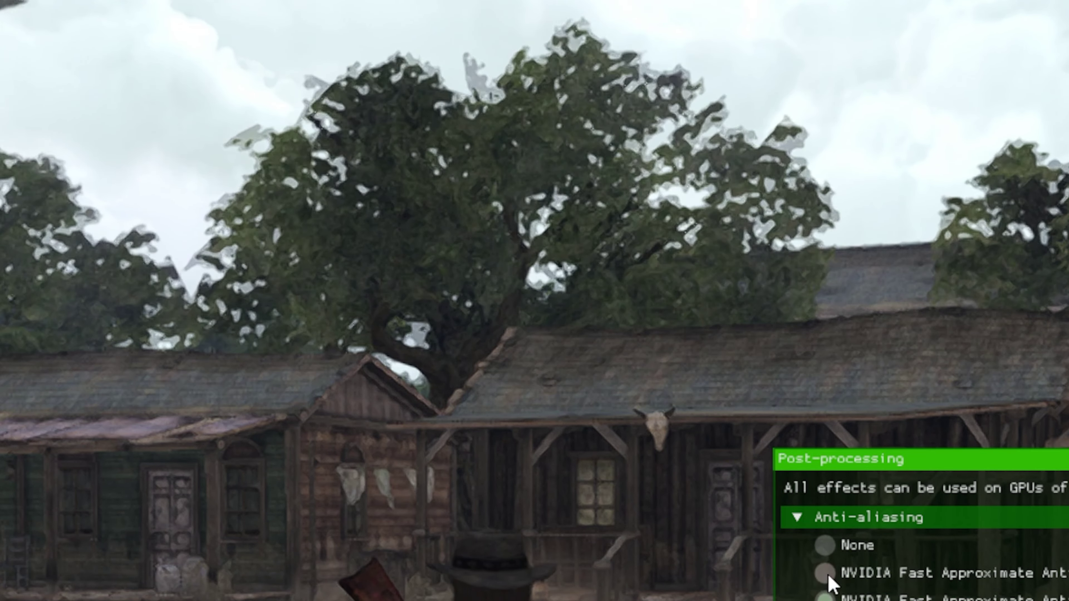
click(825, 574)
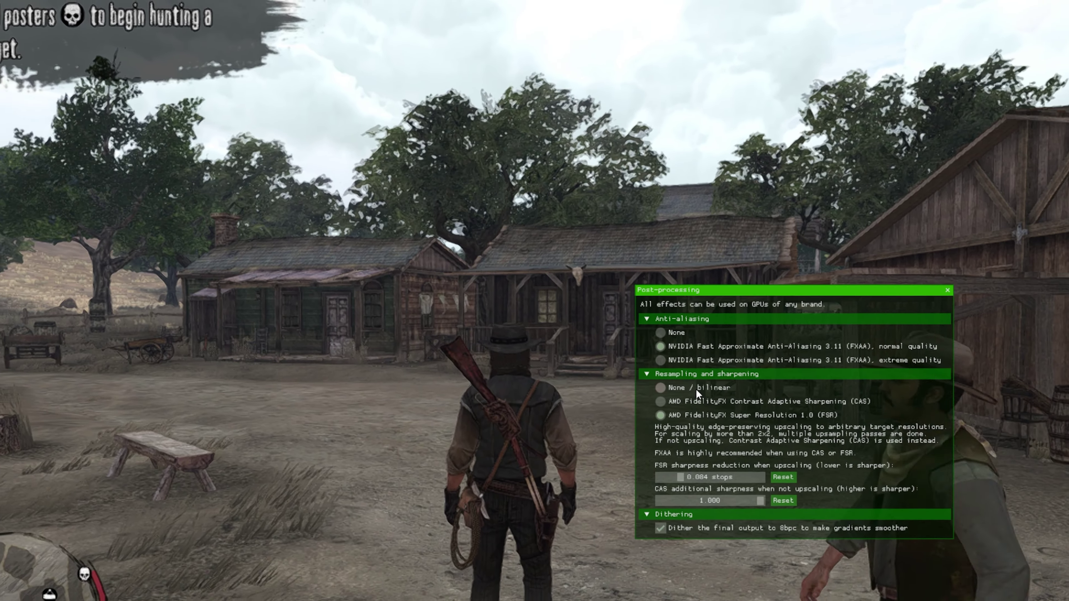
Step: Compare the image with None / bilinear and AMD FSR 1.0 resampling, leaving FSR selected
click(696, 389)
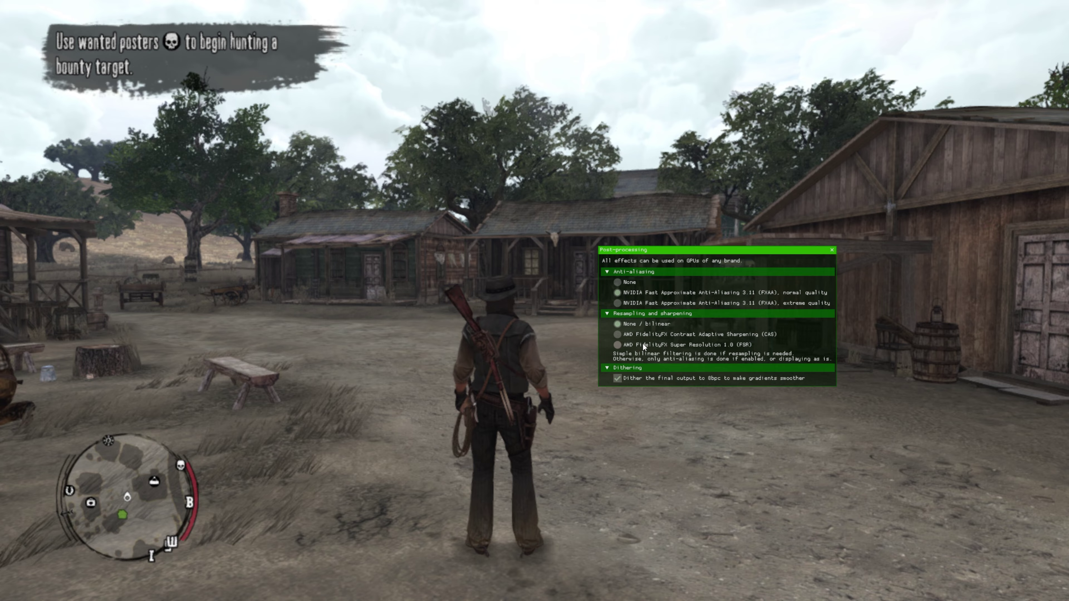
click(642, 343)
click(641, 326)
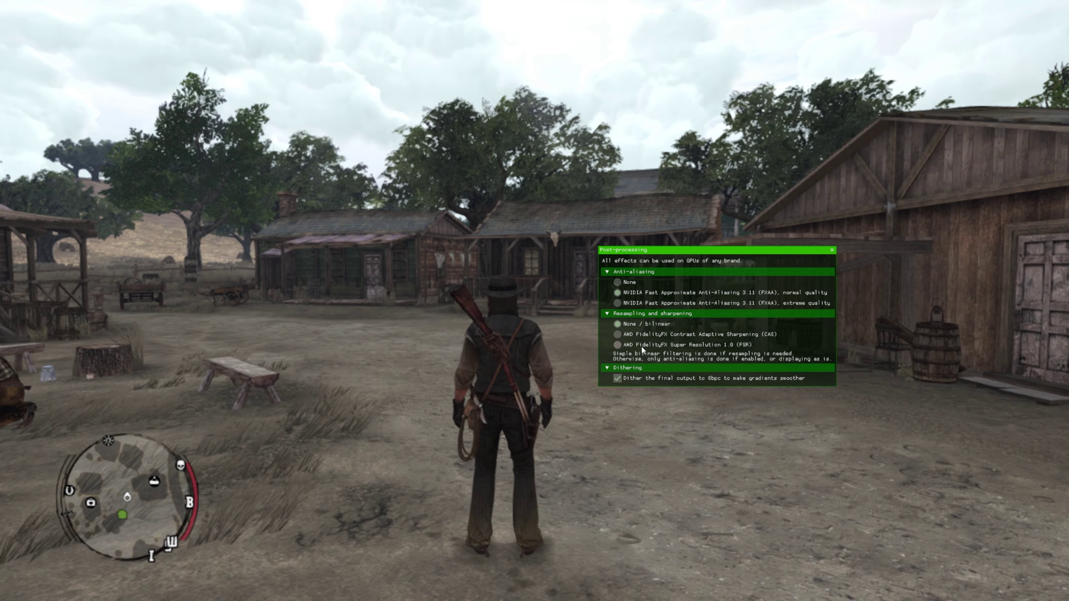
click(642, 345)
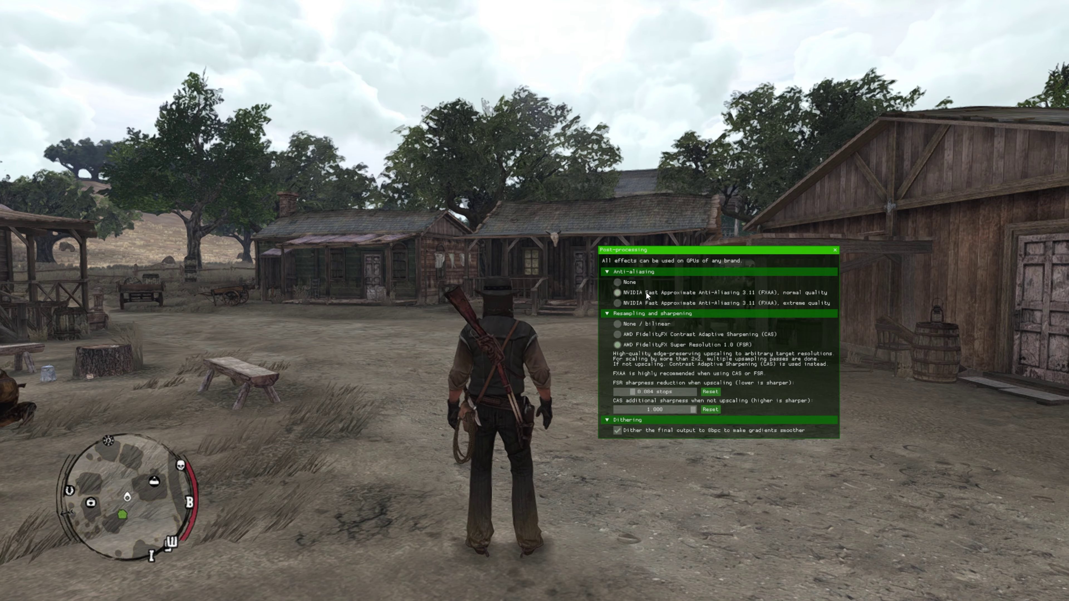
Step: Compare anti-aliasing None with FXAA normal quality and finish with None selected
click(633, 283)
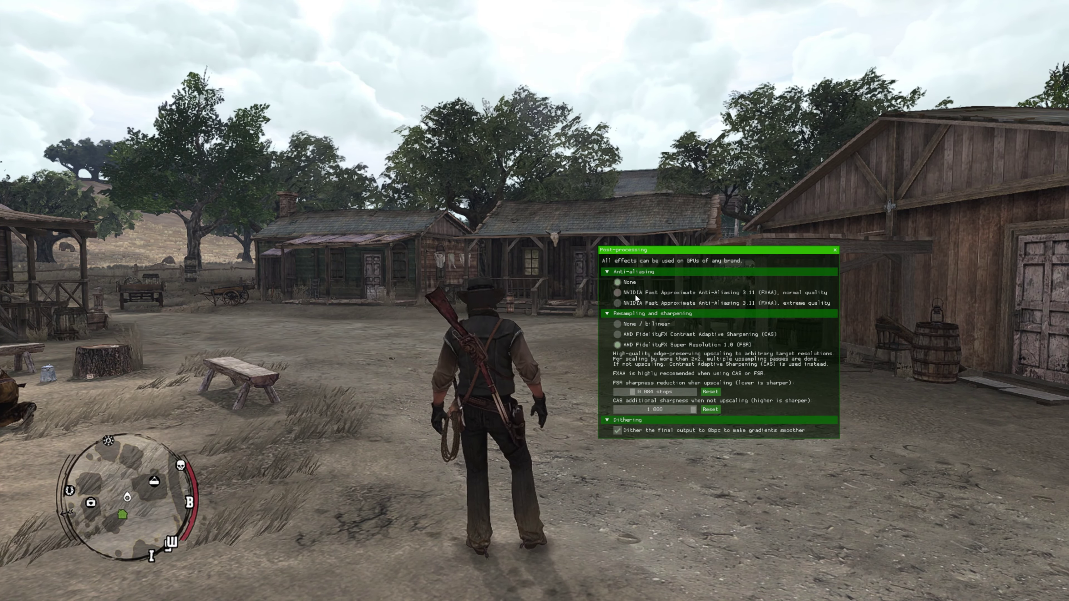
click(635, 294)
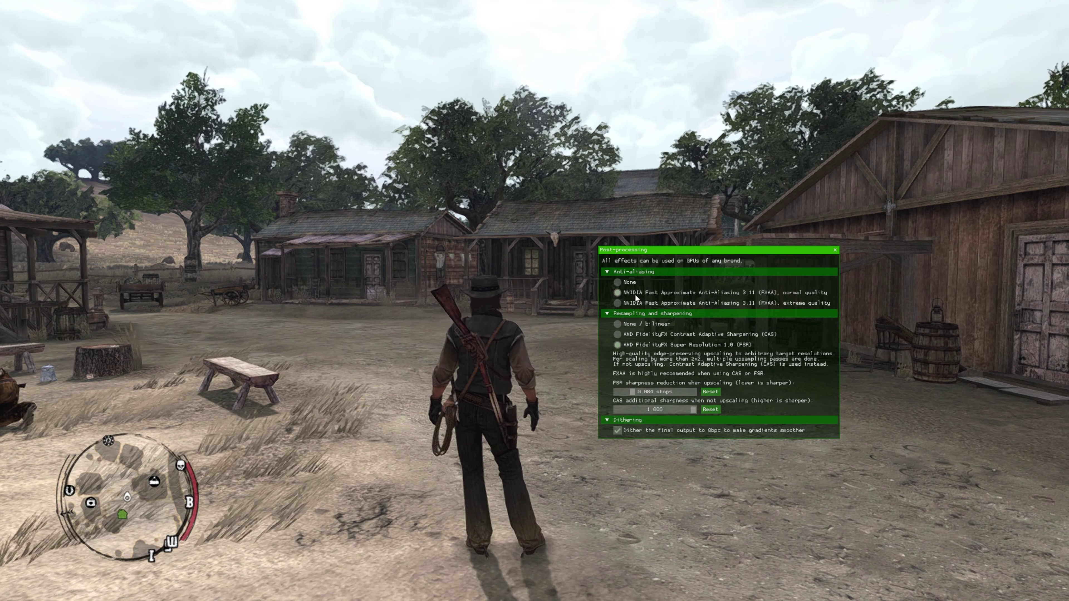
click(629, 282)
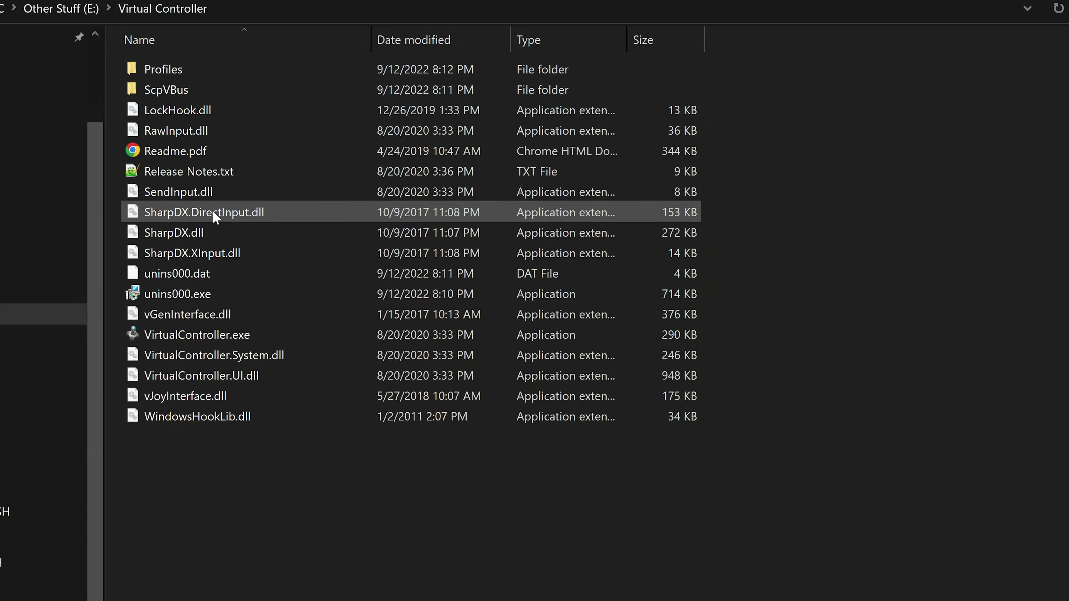
Step: Launch VirtualController.exe from the Virtual Controller folder and open its IO Devices settings
double_click(181, 336)
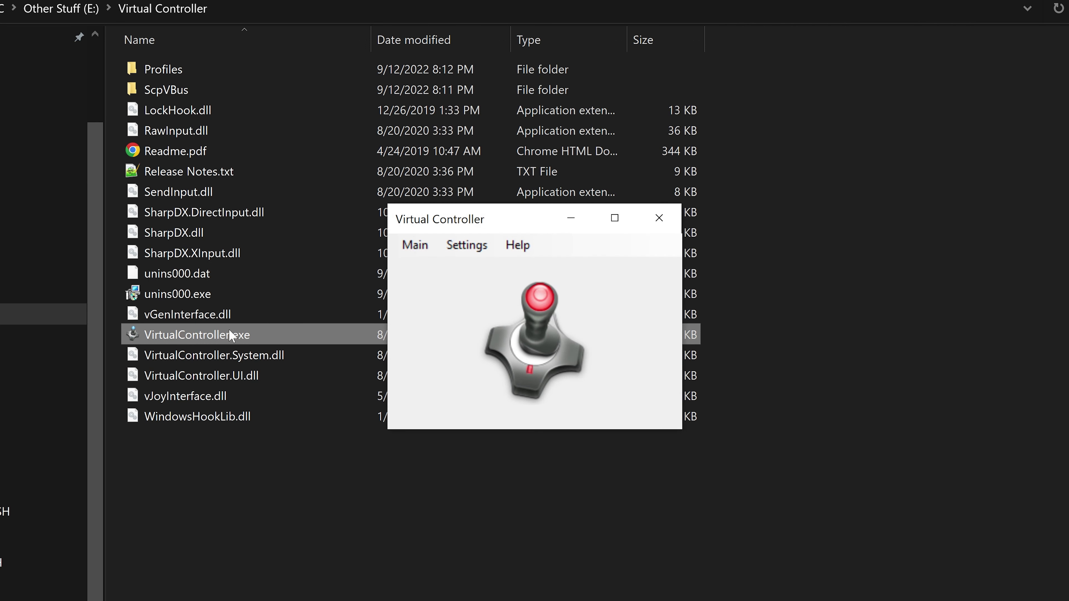
click(475, 250)
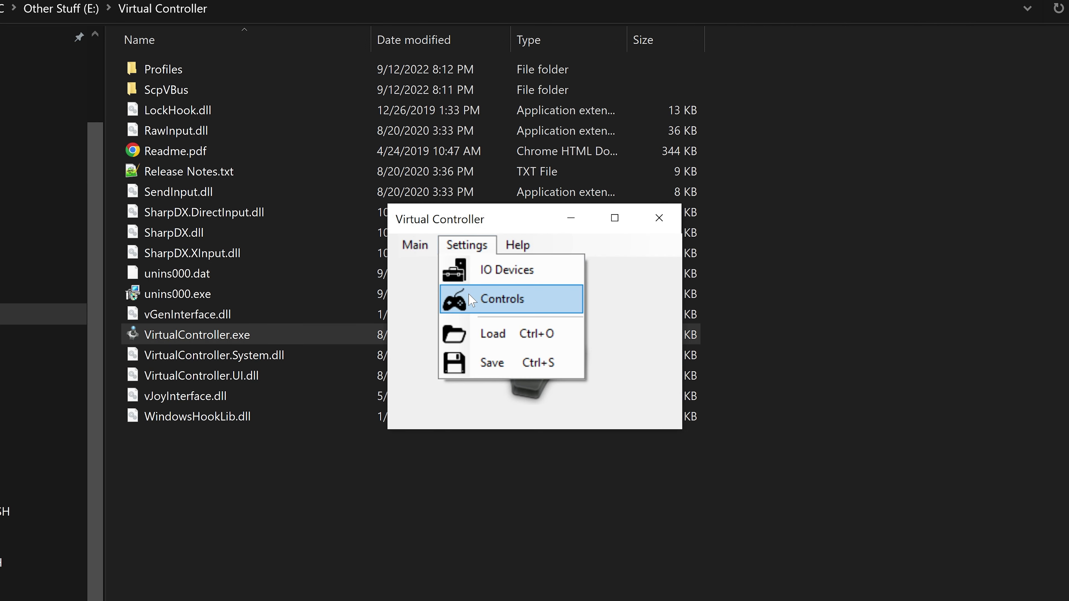
click(472, 280)
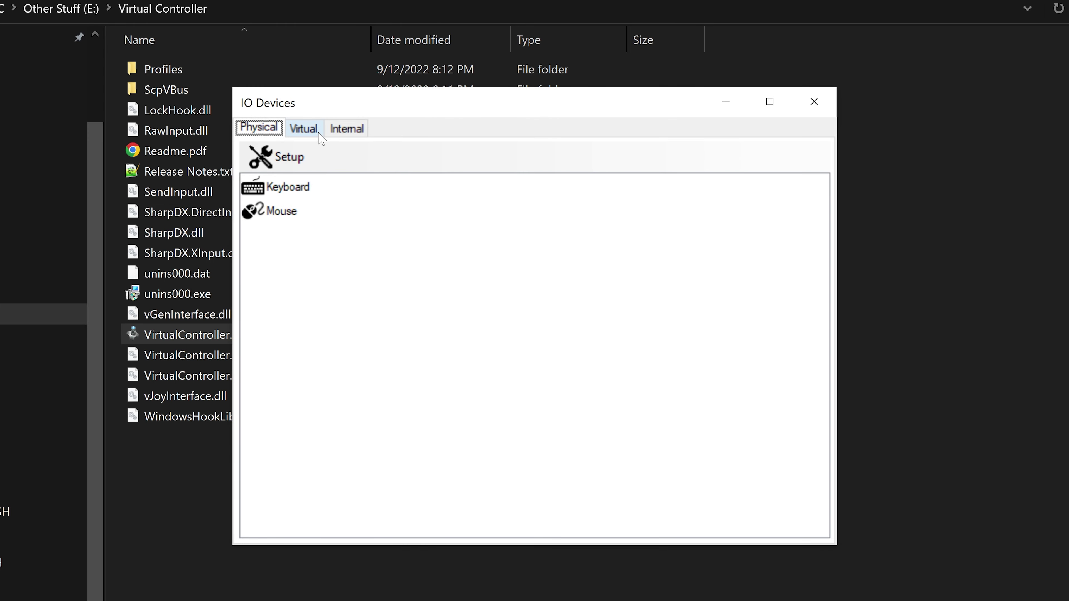
Step: Install the virtual bus for the Xbox360 Gamepad (vXbox) virtual device and dismiss the reboot notice
click(319, 133)
click(304, 157)
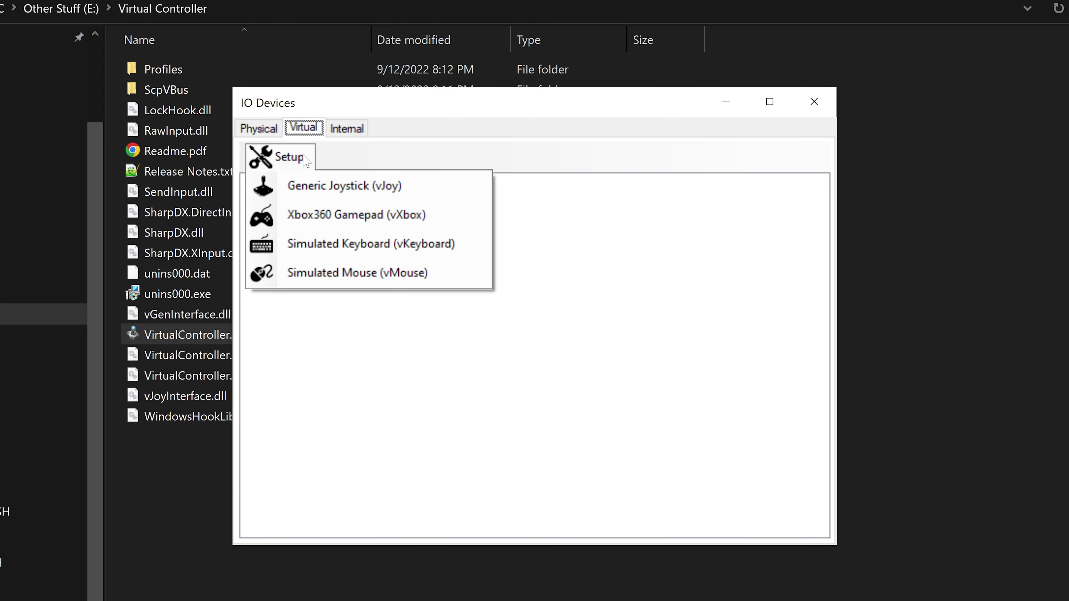
click(309, 215)
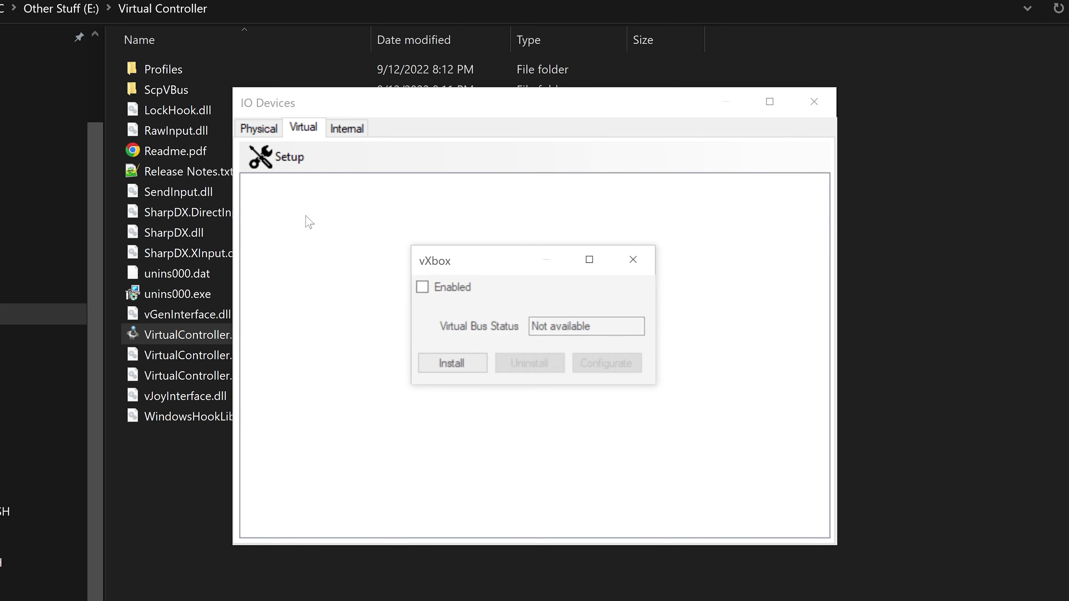
click(449, 365)
click(602, 337)
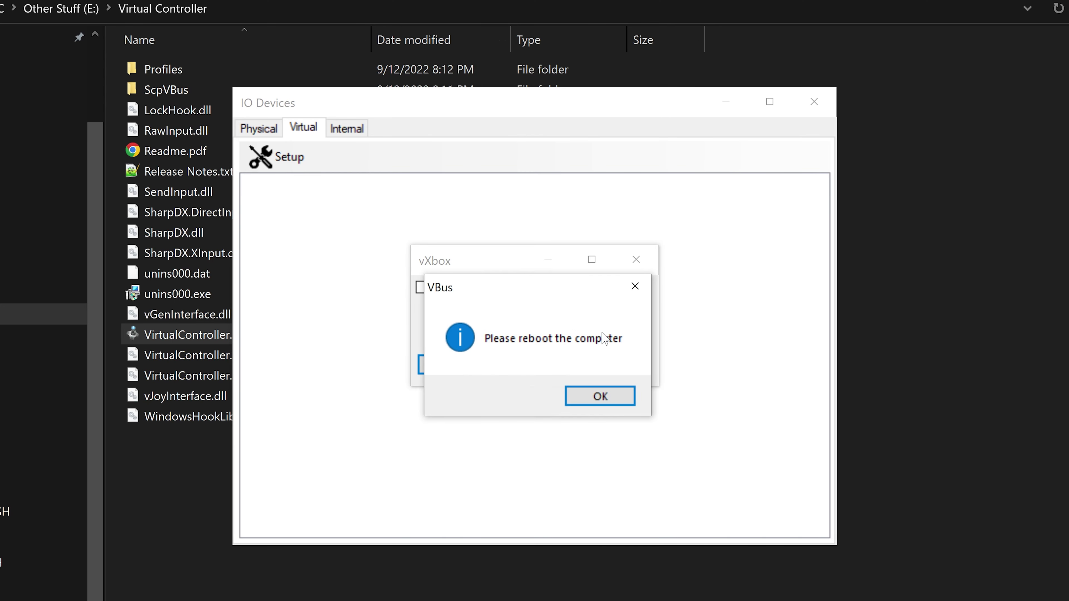
click(598, 395)
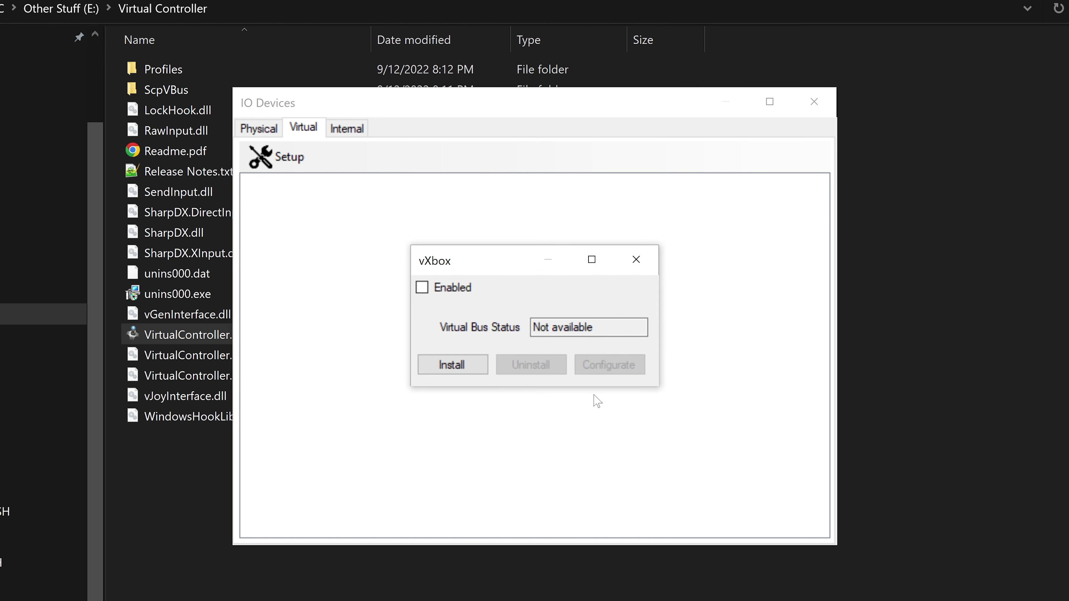
Step: Plug in the vXbox 1 device from the Xbox360 Gamepad configuration and close the IO Devices settings
click(308, 128)
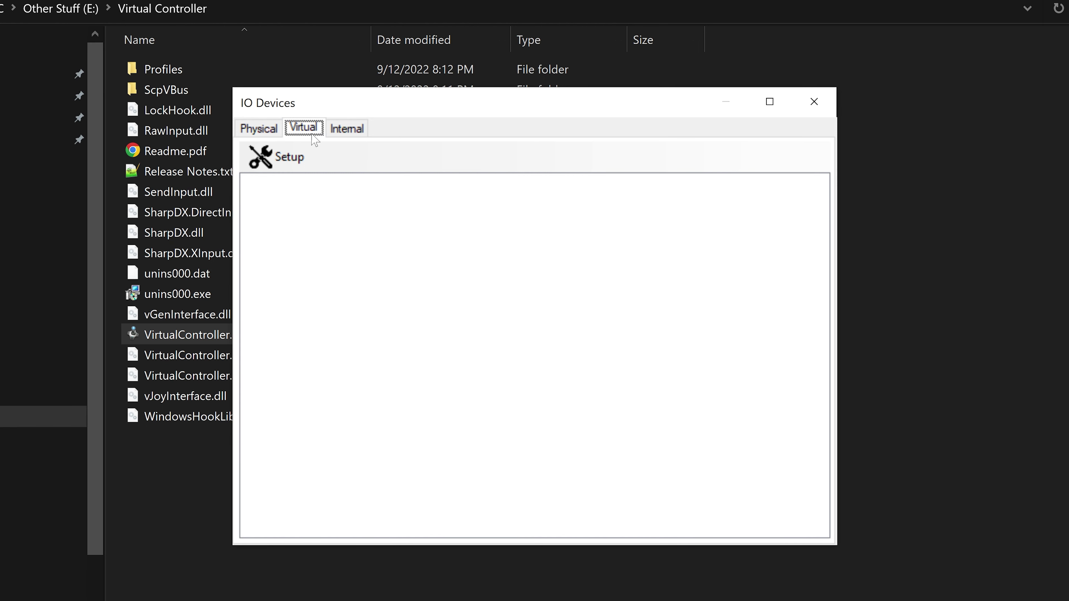
click(298, 159)
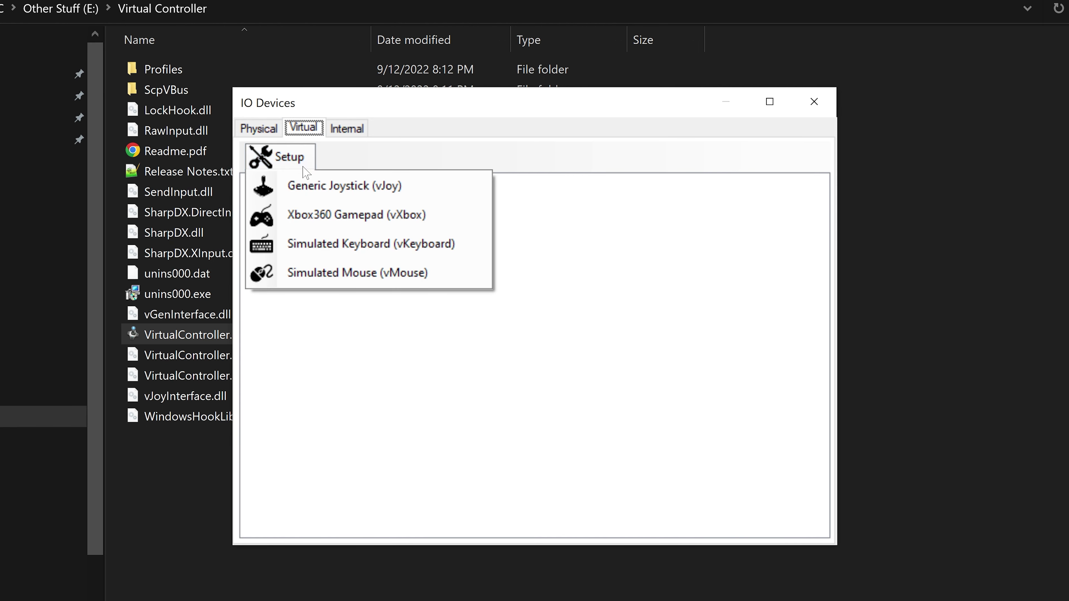
click(300, 213)
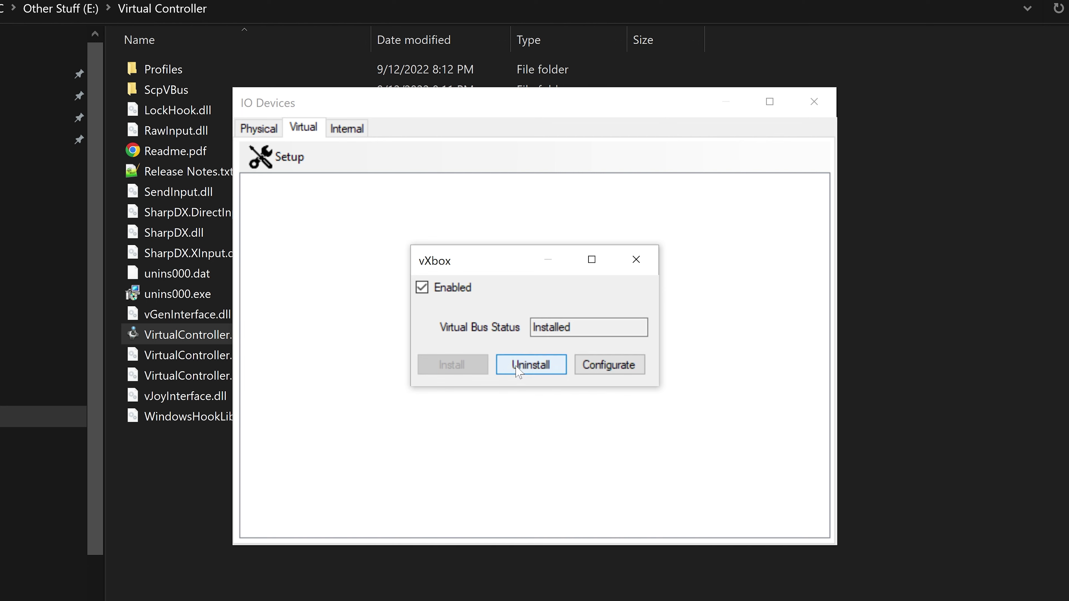
click(611, 371)
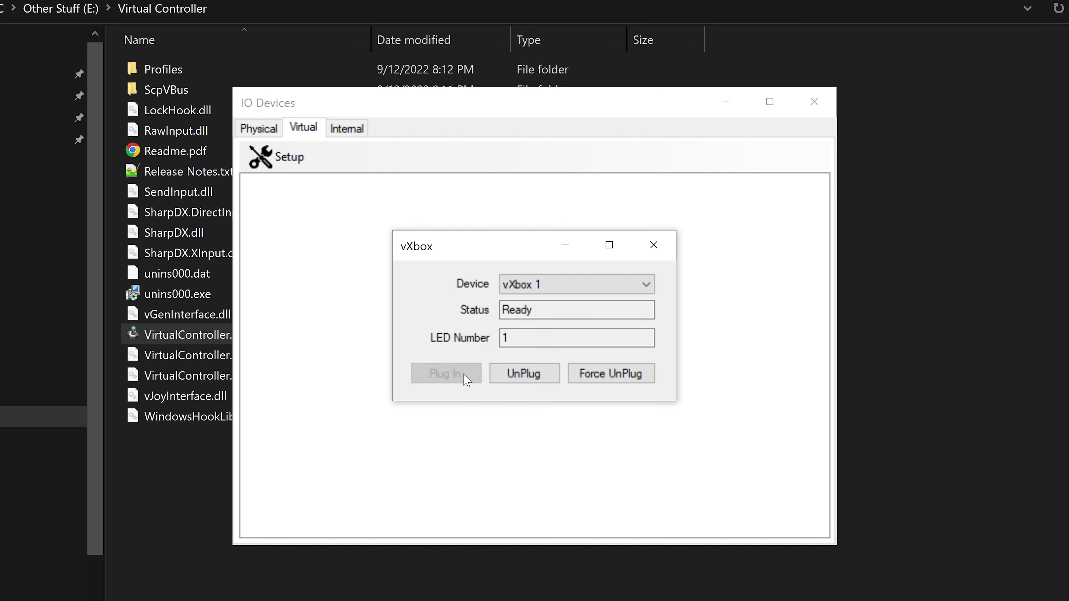
click(653, 244)
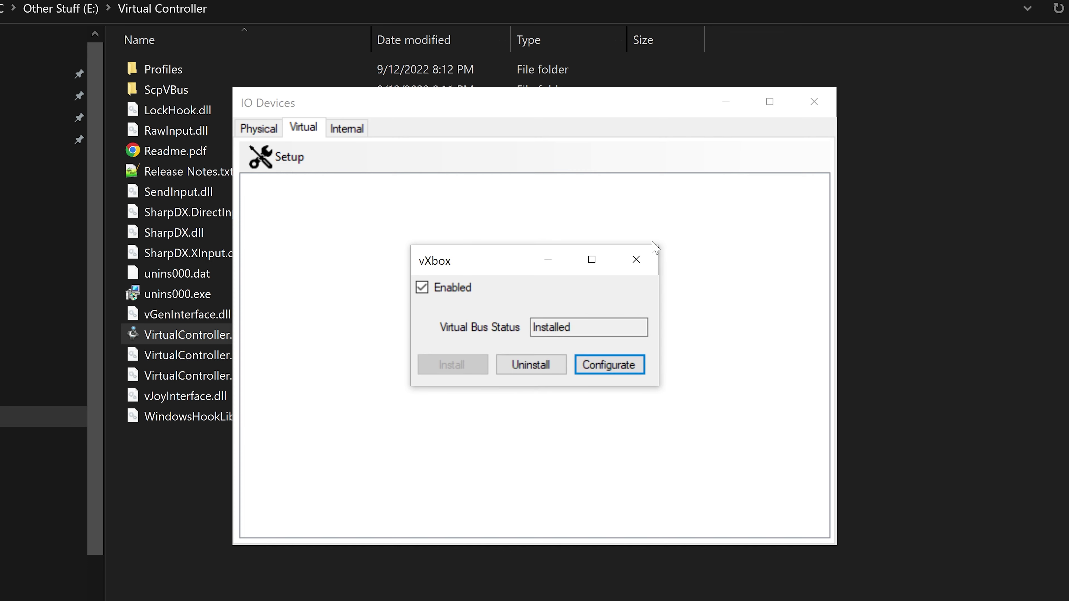
click(647, 269)
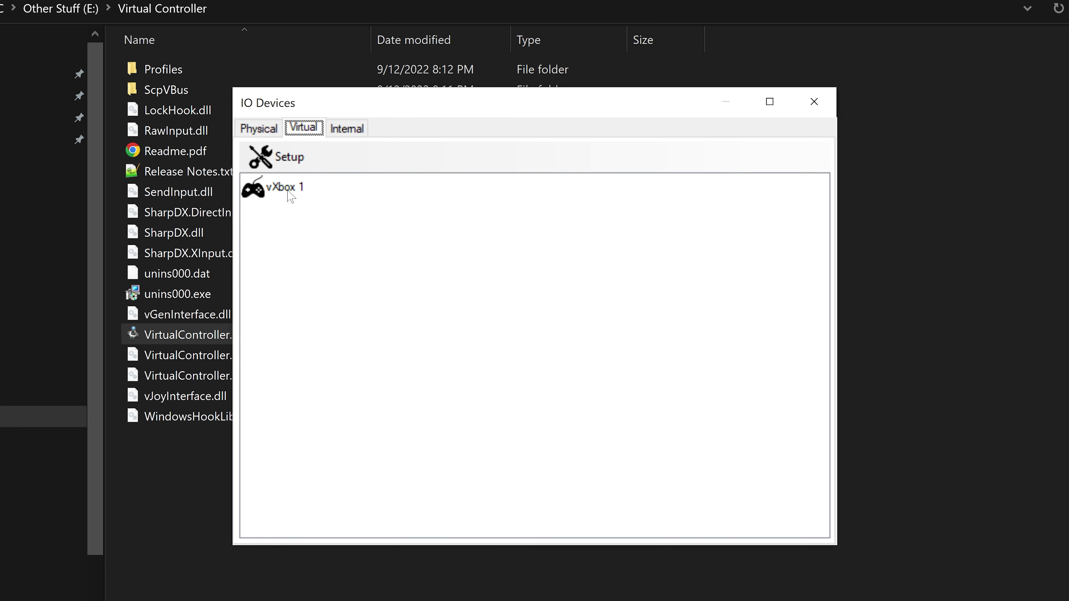
click(291, 195)
key(alt+F4)
Step: Enable the Keyboard physical device in the IO Devices setup with the LLHook API, and close its settings
click(415, 245)
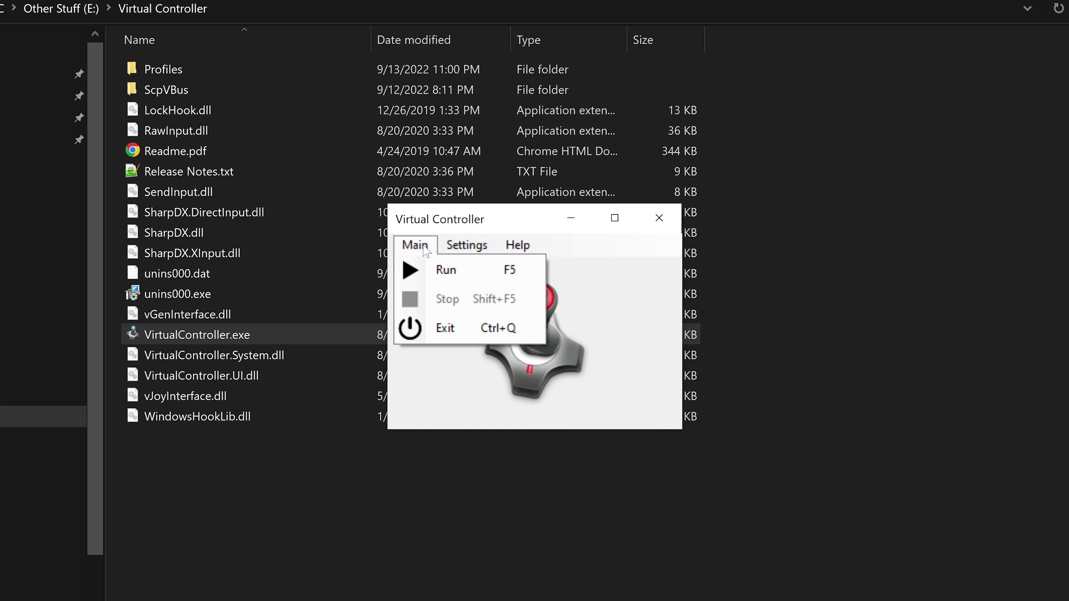
mouse_move(466, 244)
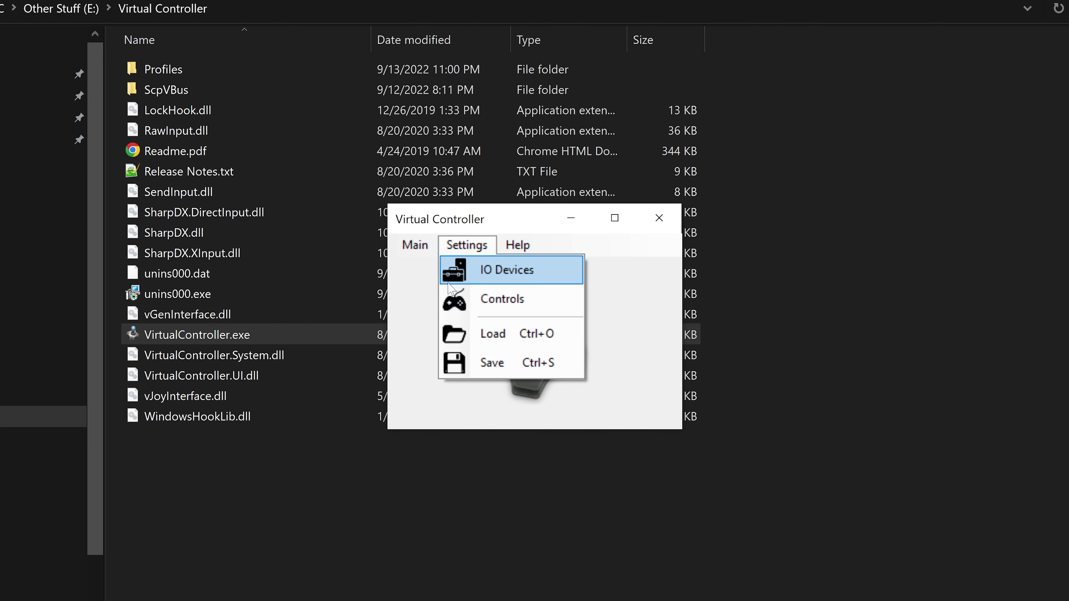
click(503, 270)
click(286, 157)
click(323, 188)
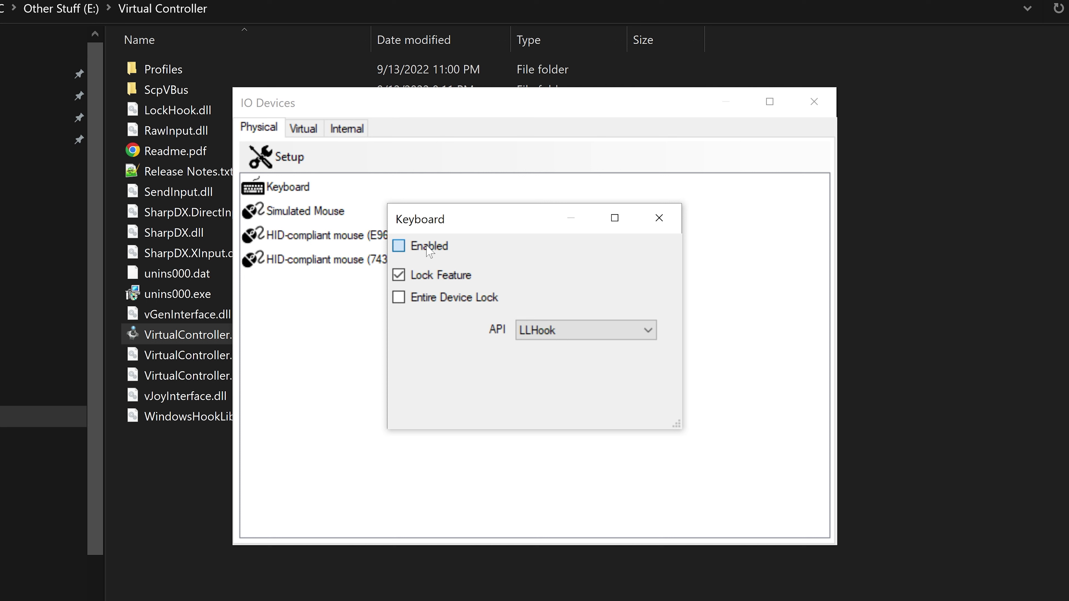
click(588, 337)
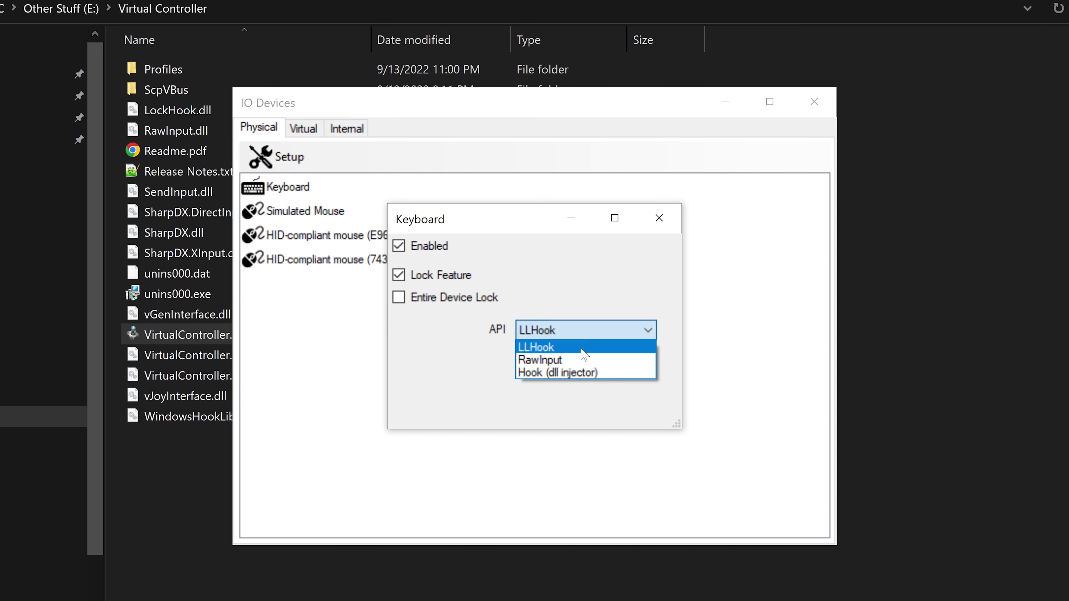
click(576, 348)
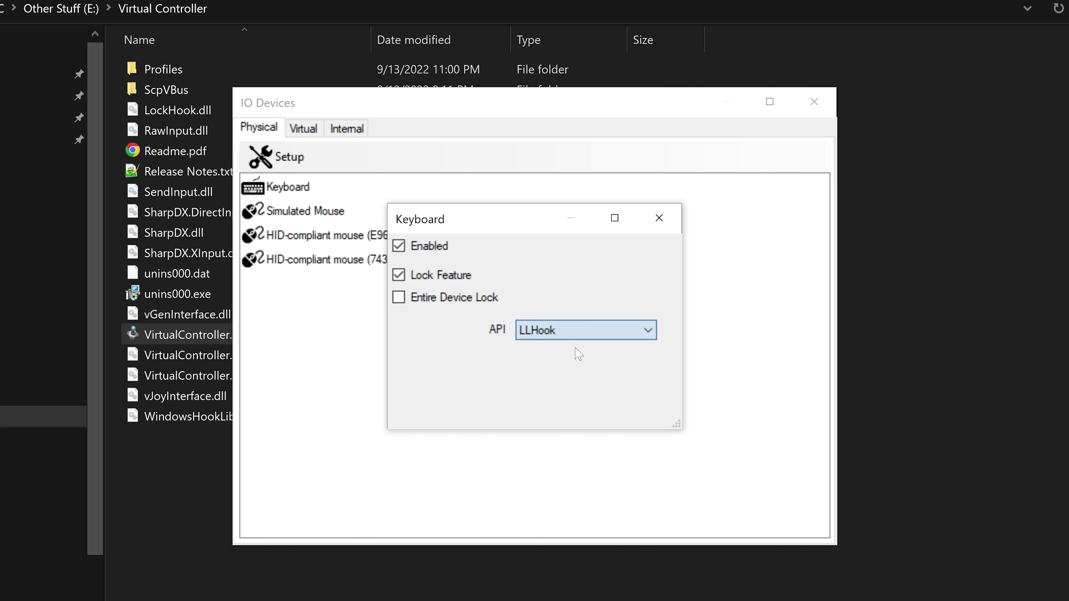
click(659, 219)
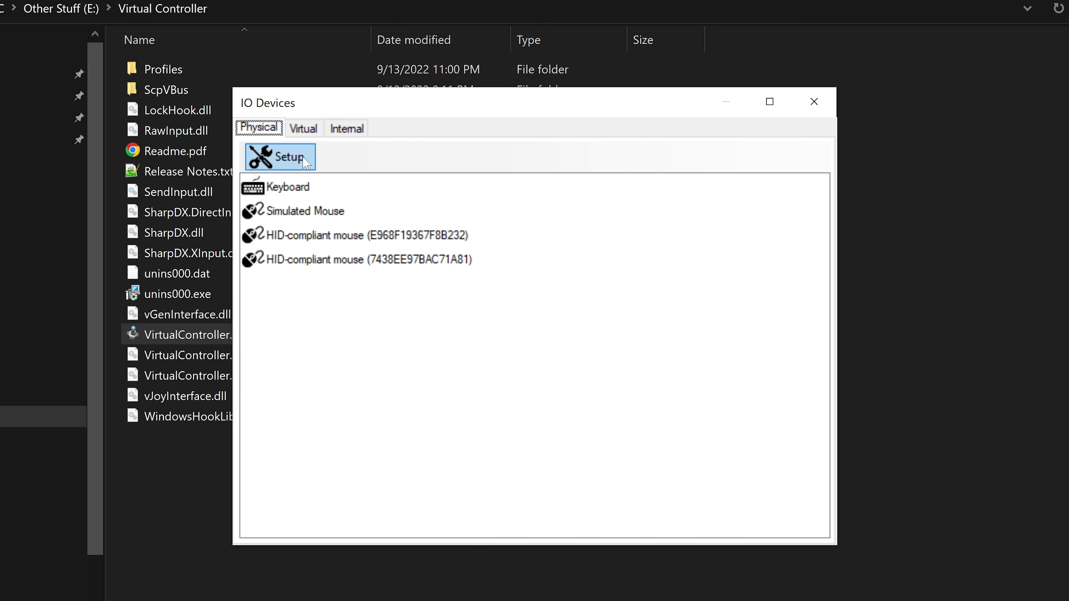
Step: Configure the Mouse physical device with Lock Feature off, the RawInput API and an axis sensitivity of 1800%, and close its settings
click(280, 157)
click(303, 212)
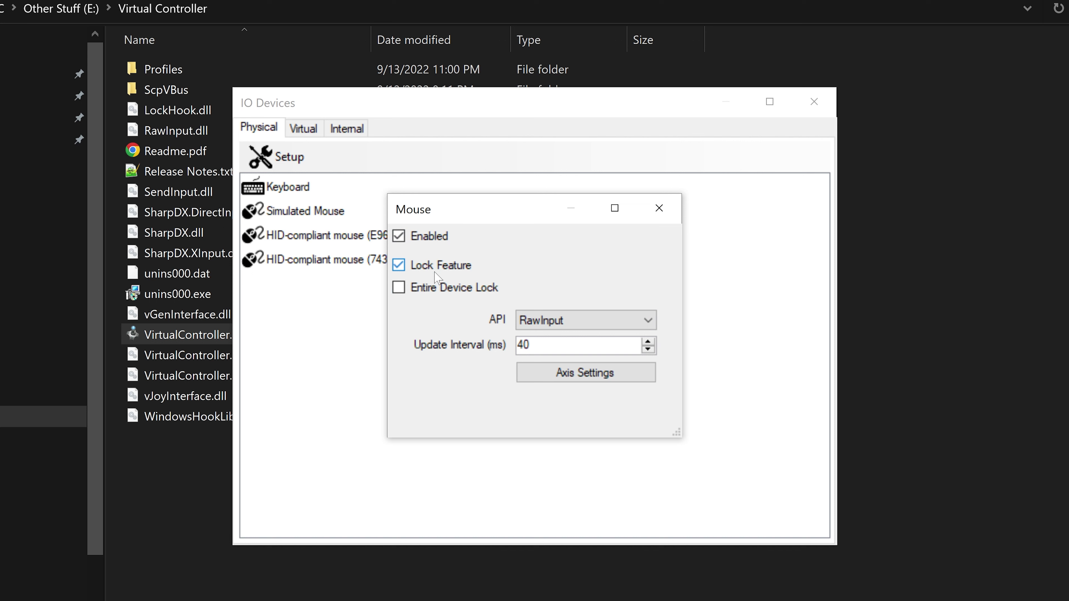
mouse_move(395, 274)
click(585, 320)
click(547, 348)
click(573, 379)
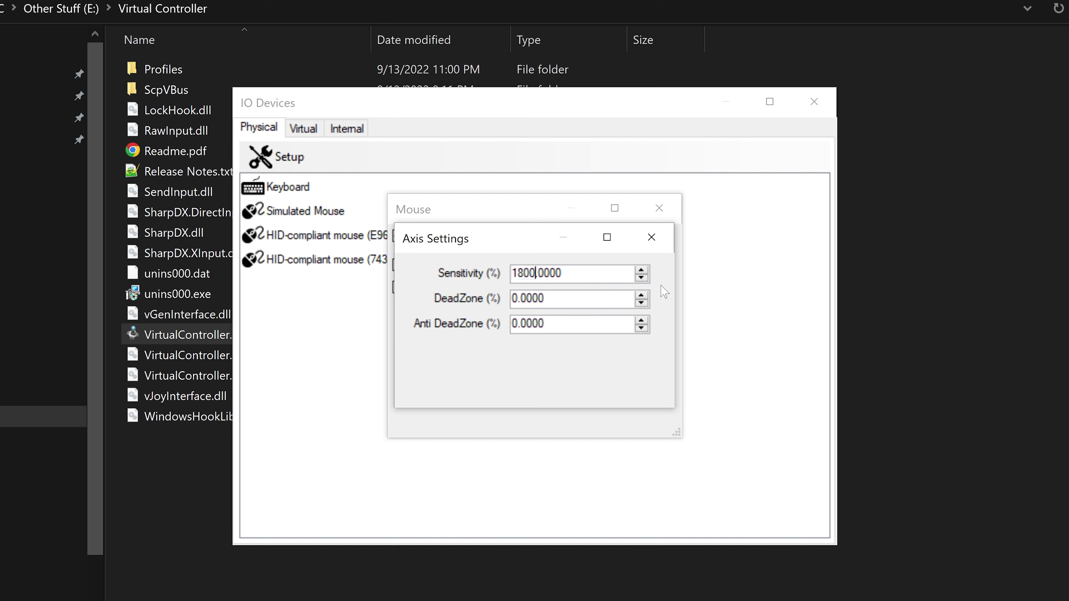
click(639, 244)
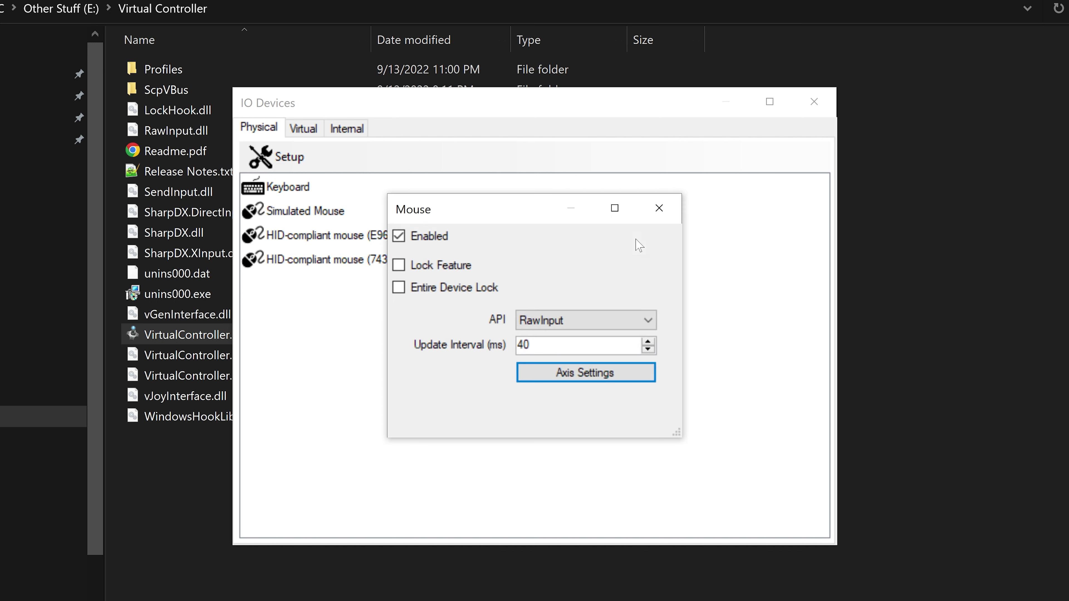
click(672, 217)
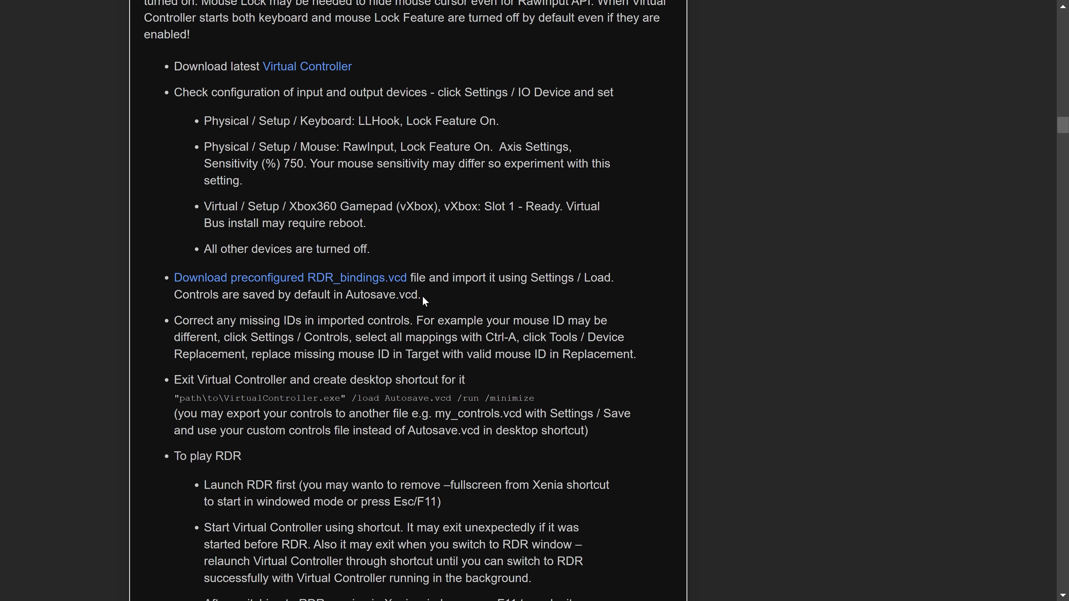
Step: Download the preconfigured RDR_bindings.vcd from the guide and load it from the Profiles folder into Virtual Controller
drag(490, 300, 161, 268)
click(286, 286)
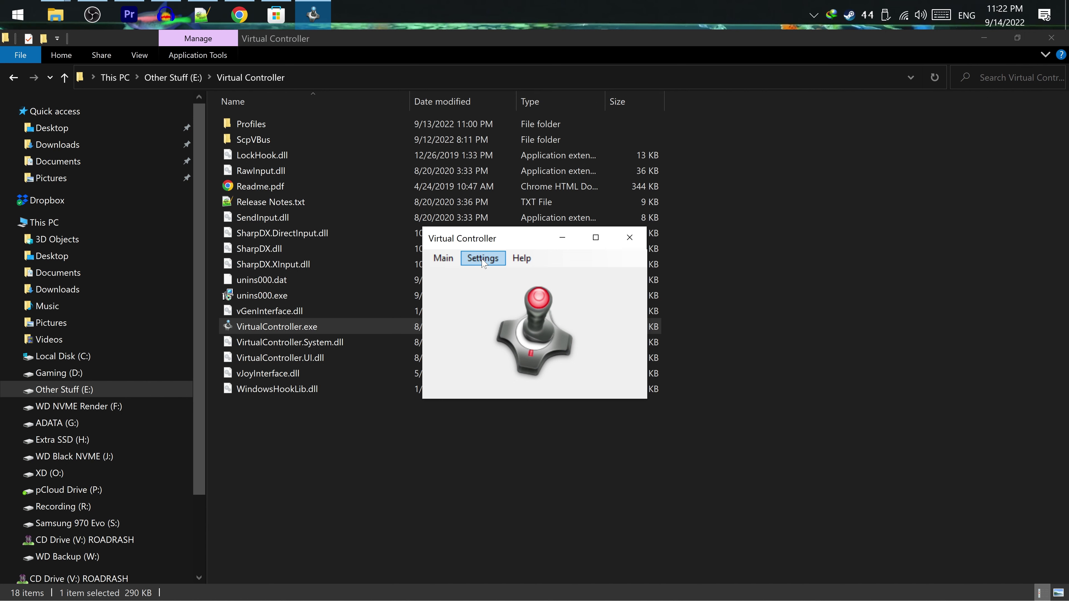
click(483, 258)
click(475, 327)
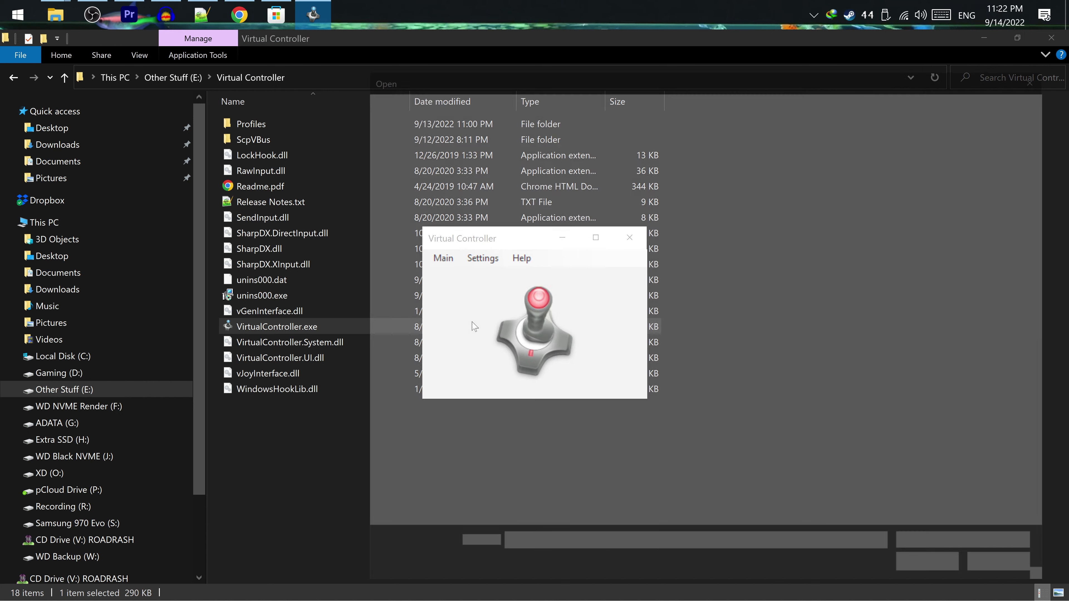
click(564, 193)
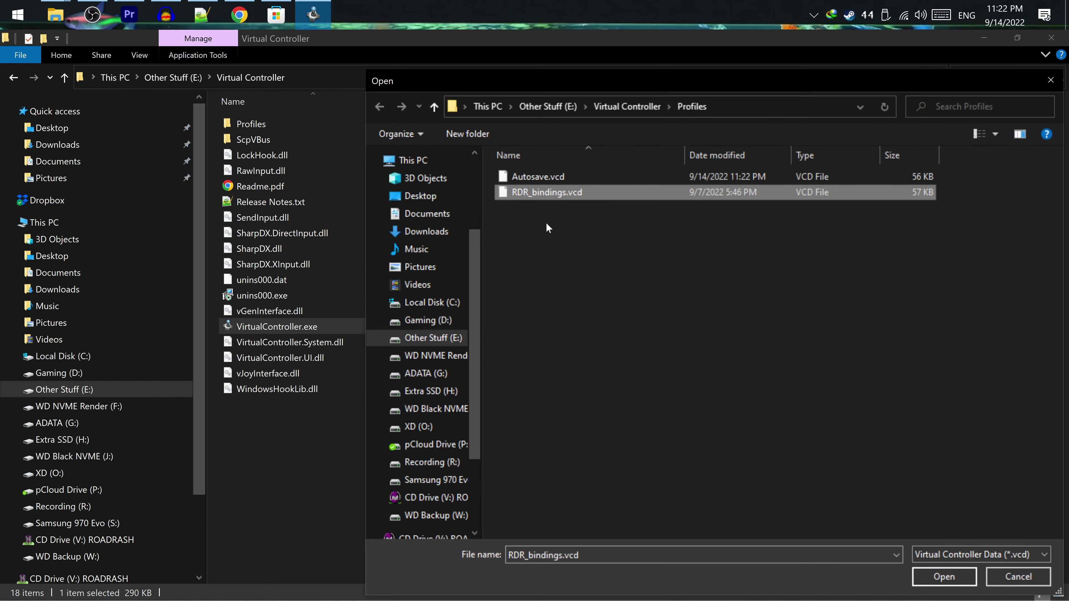
click(947, 580)
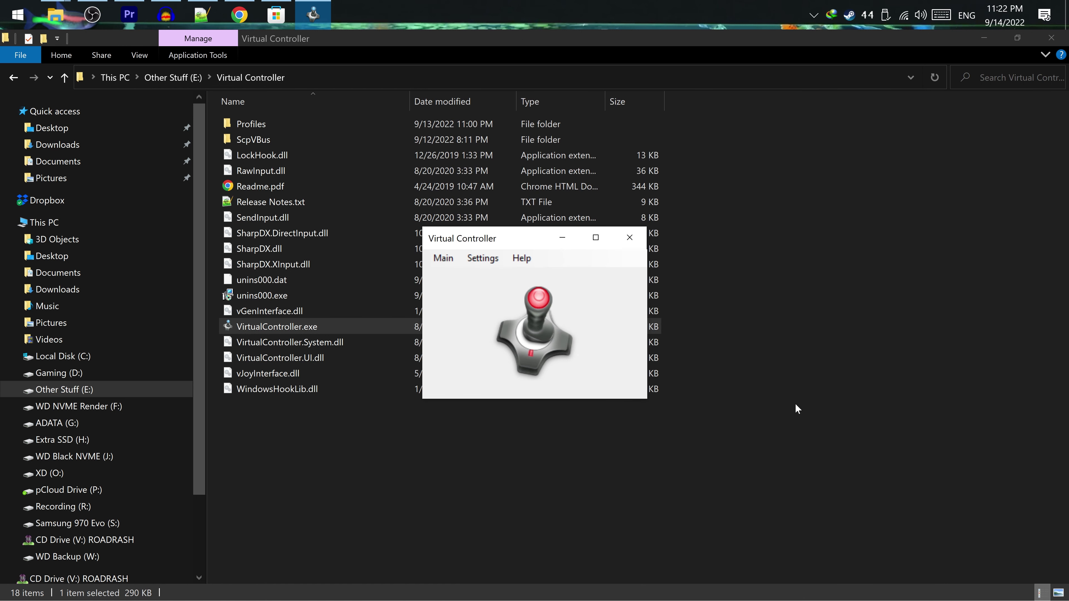
Step: Open the Controls mappings and widen the Input Device column around the missing HID-compliant mouse entries
click(478, 262)
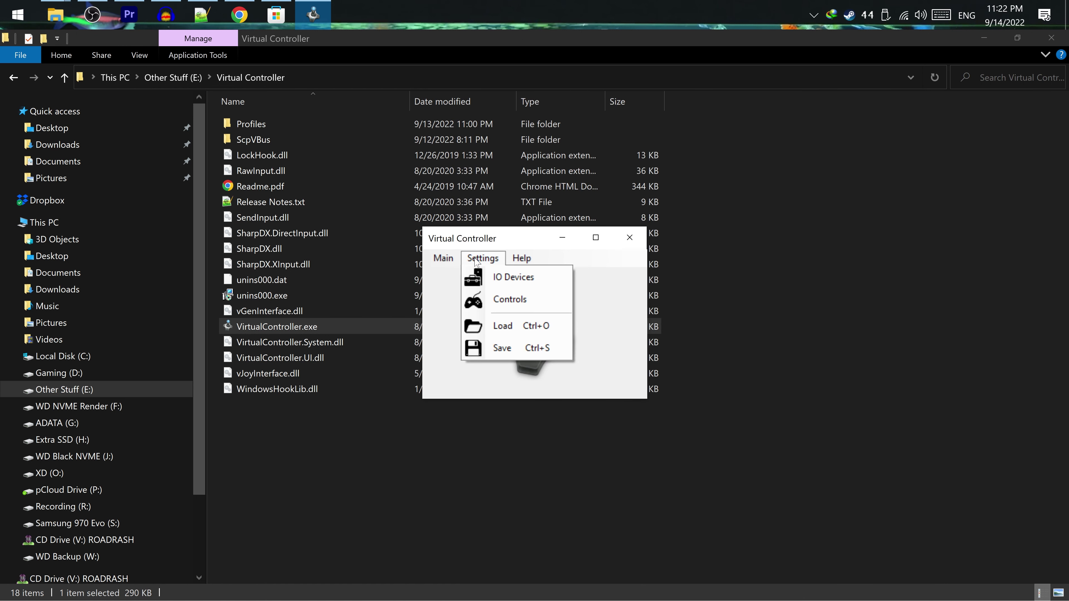
click(478, 299)
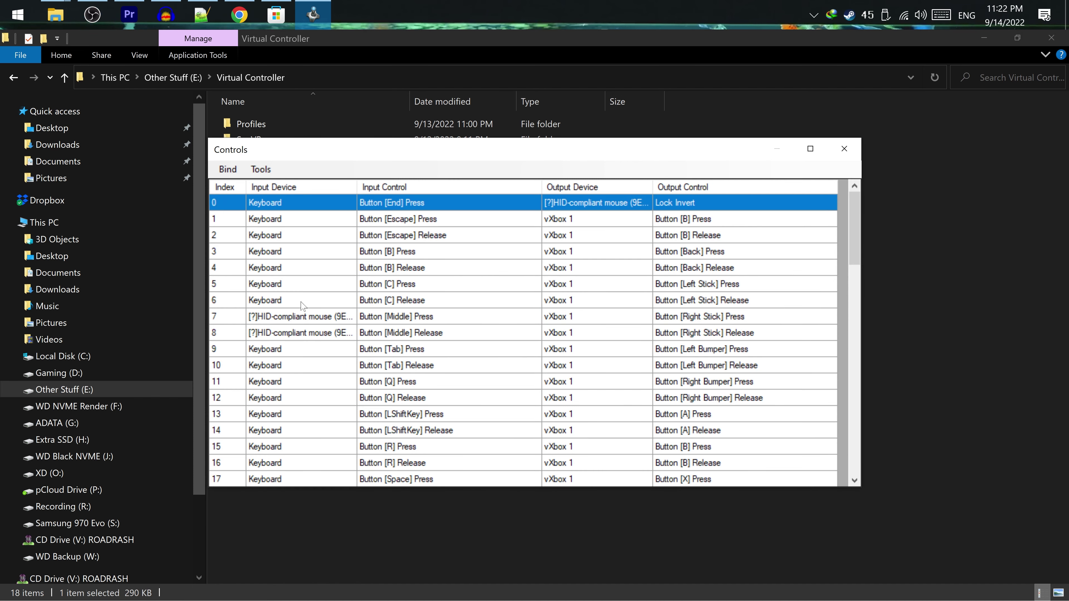
click(295, 316)
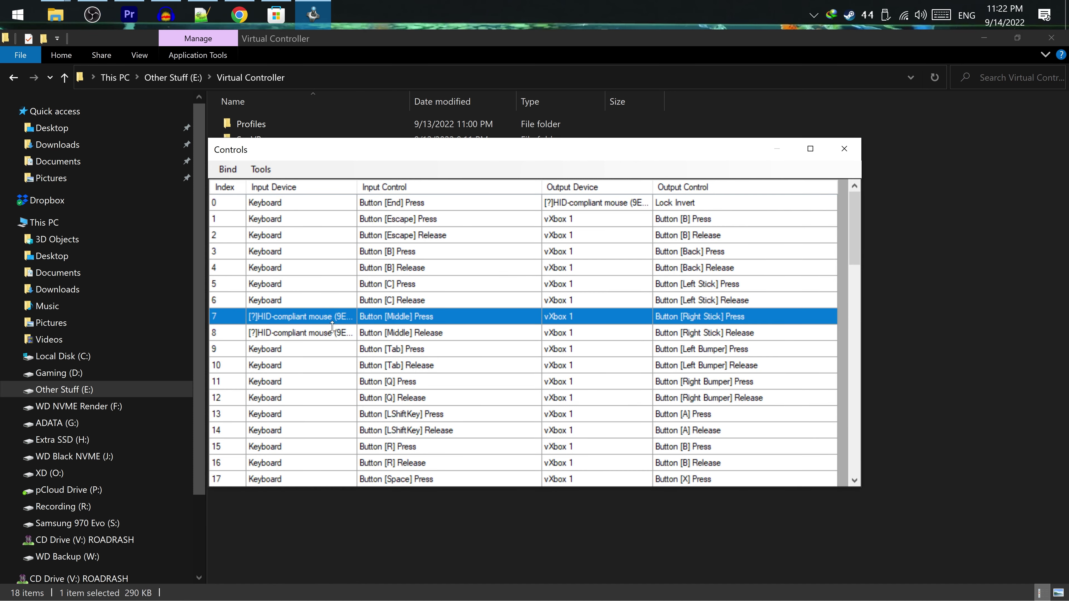
drag(357, 188, 393, 188)
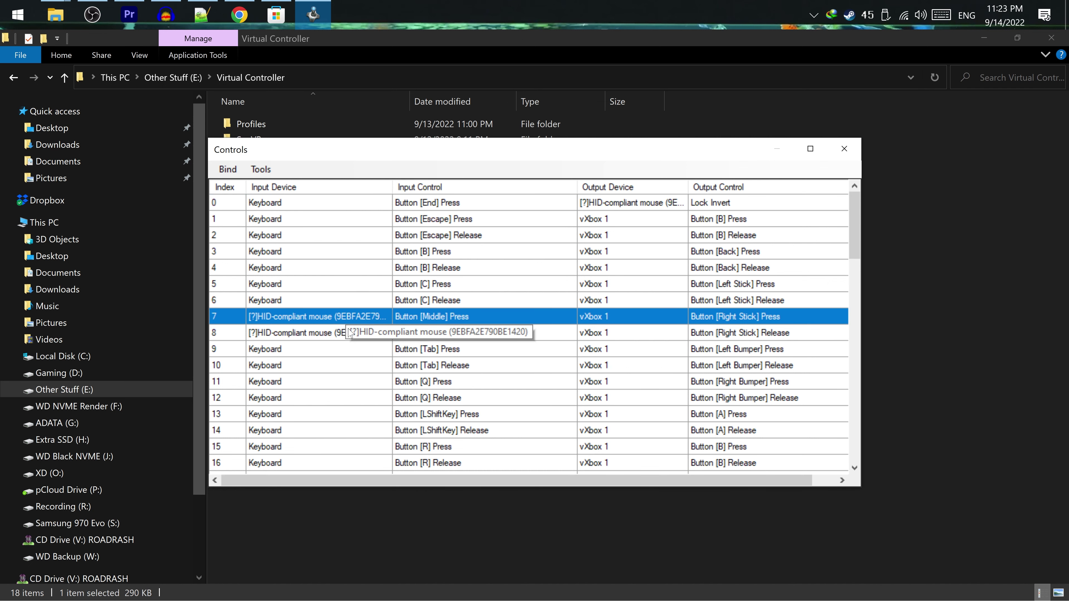
Step: Replace the missing HID-compliant mouse in all mappings with HID-compliant mouse (7438EE97BAC71A81) using Device Replacement, and close the Controls list
key(ctrl+a)
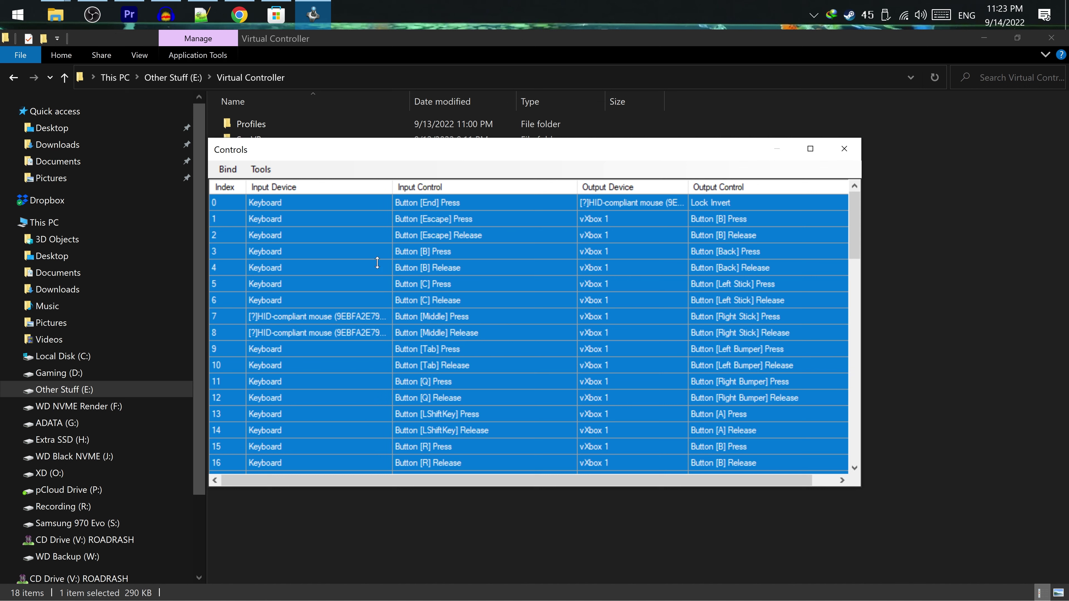
click(255, 173)
click(257, 189)
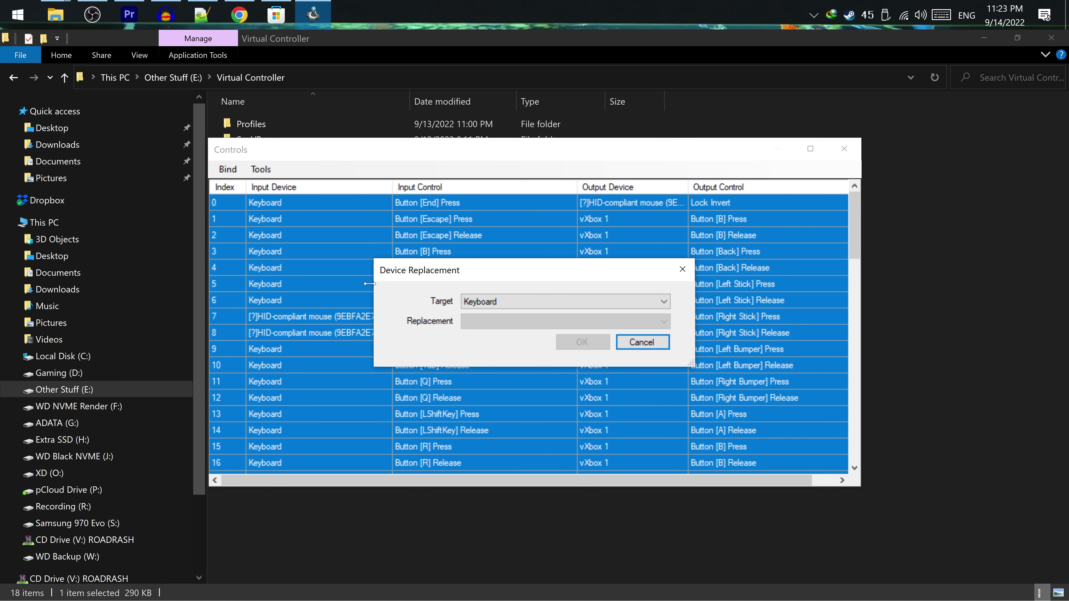
click(493, 303)
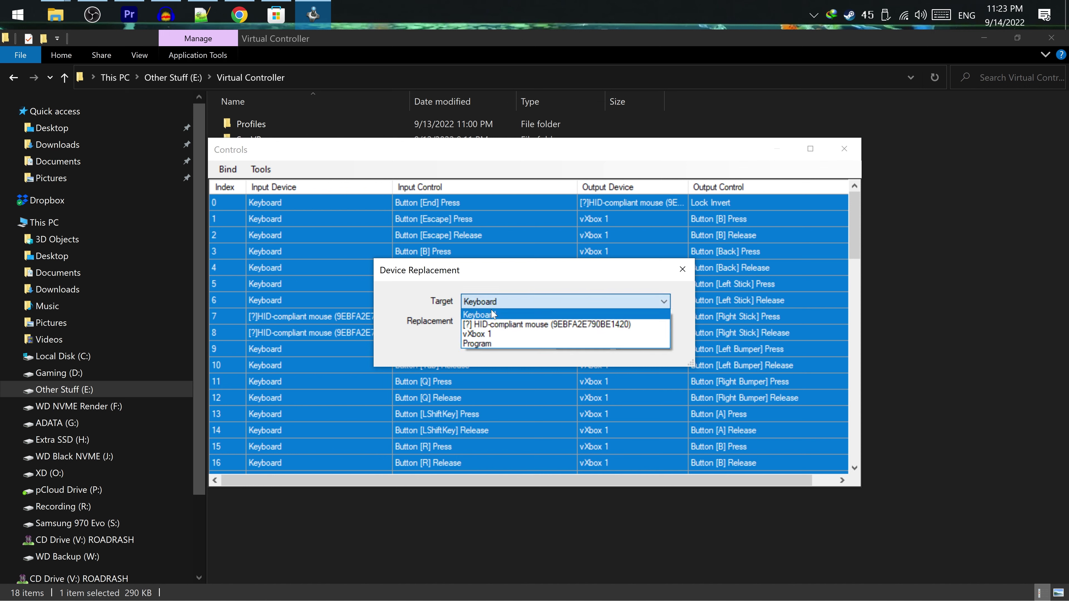
click(493, 325)
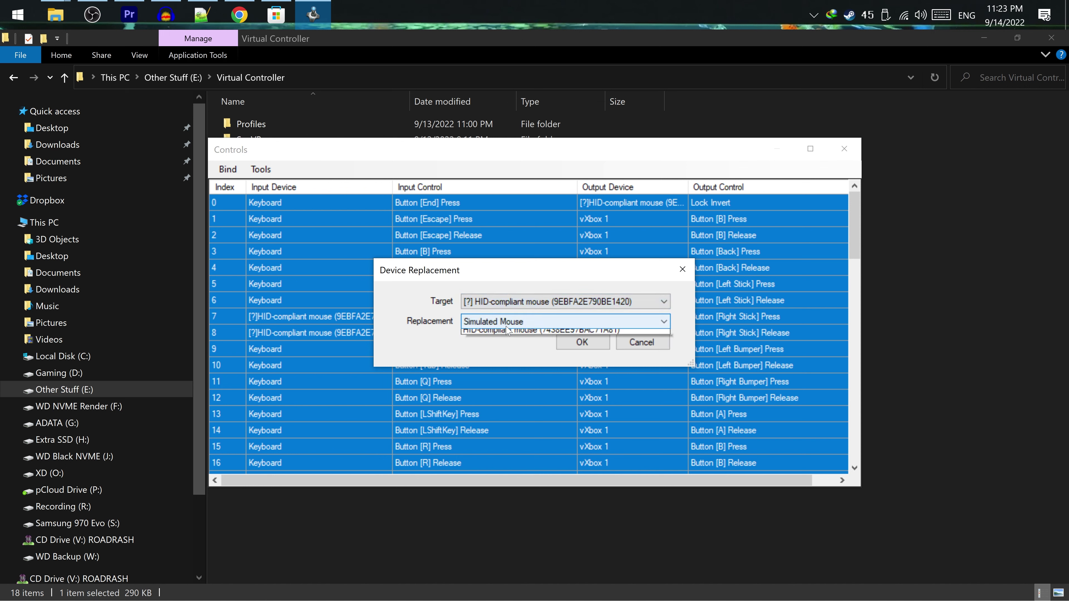
click(505, 323)
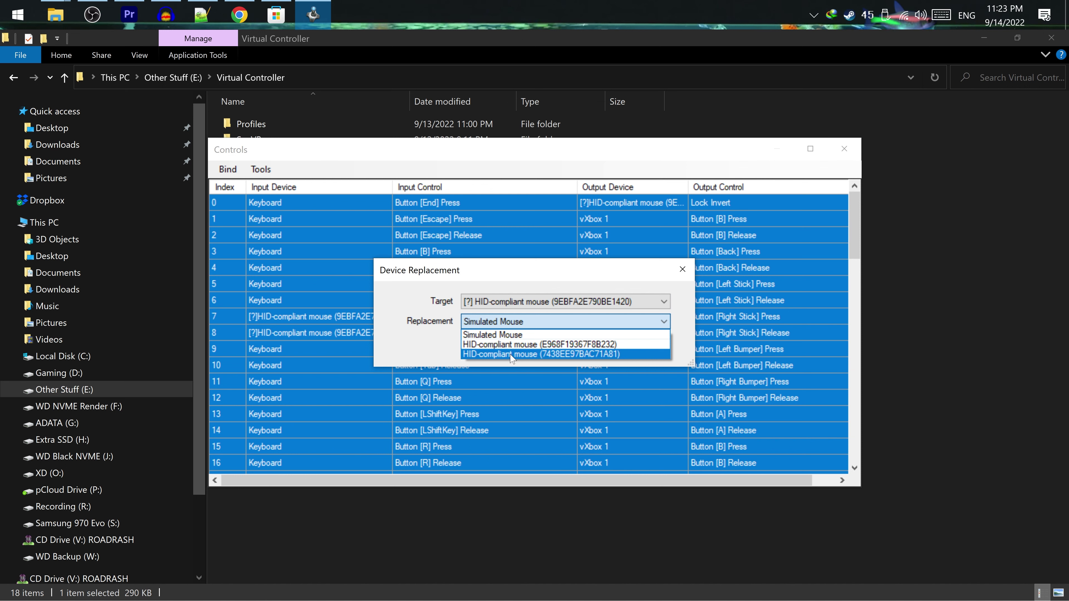
click(511, 355)
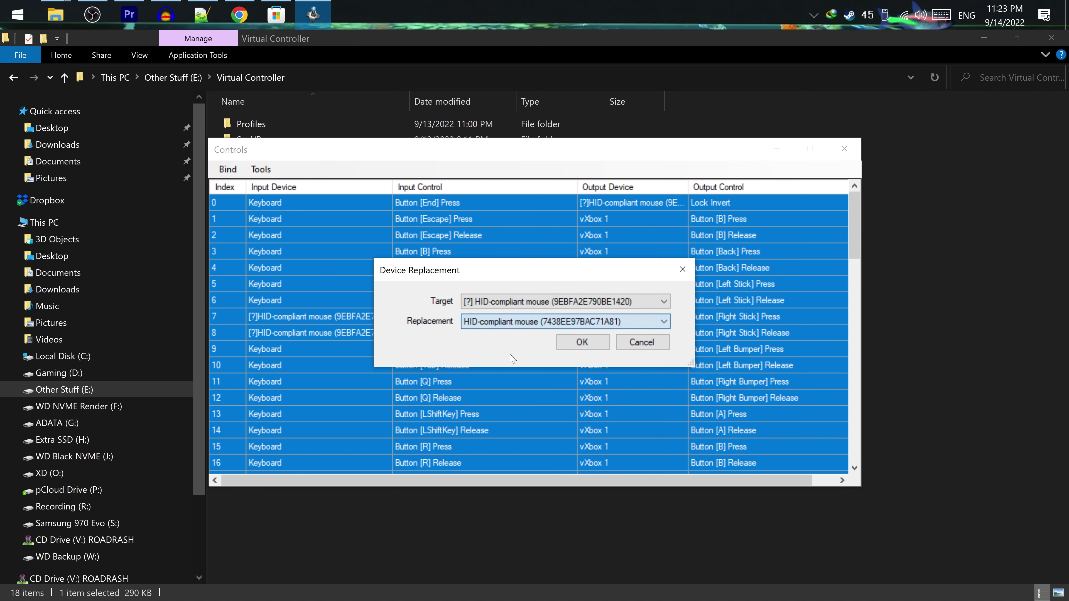
click(573, 351)
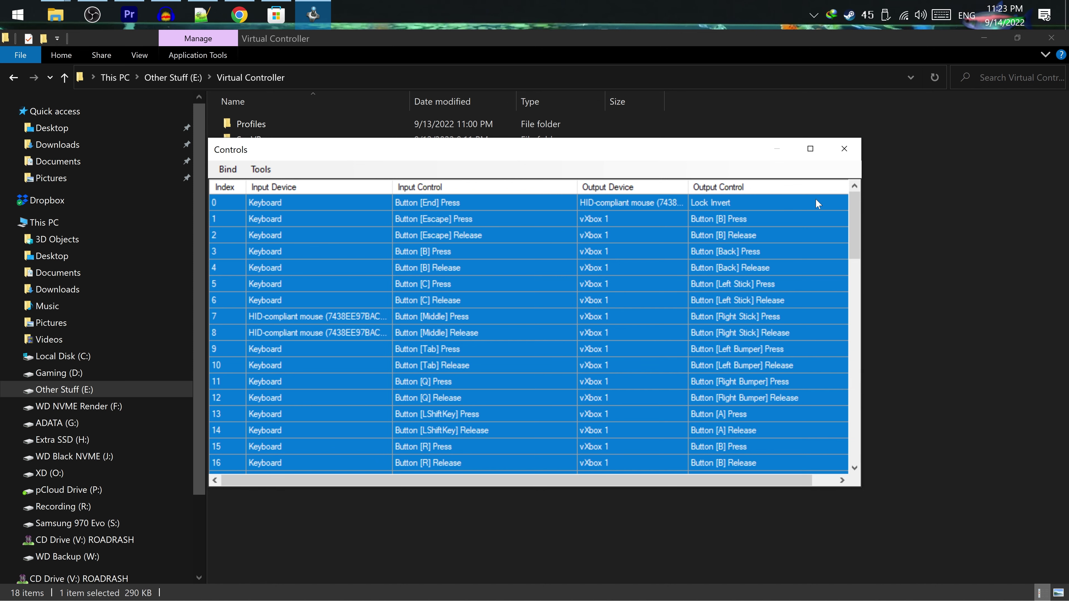
click(844, 148)
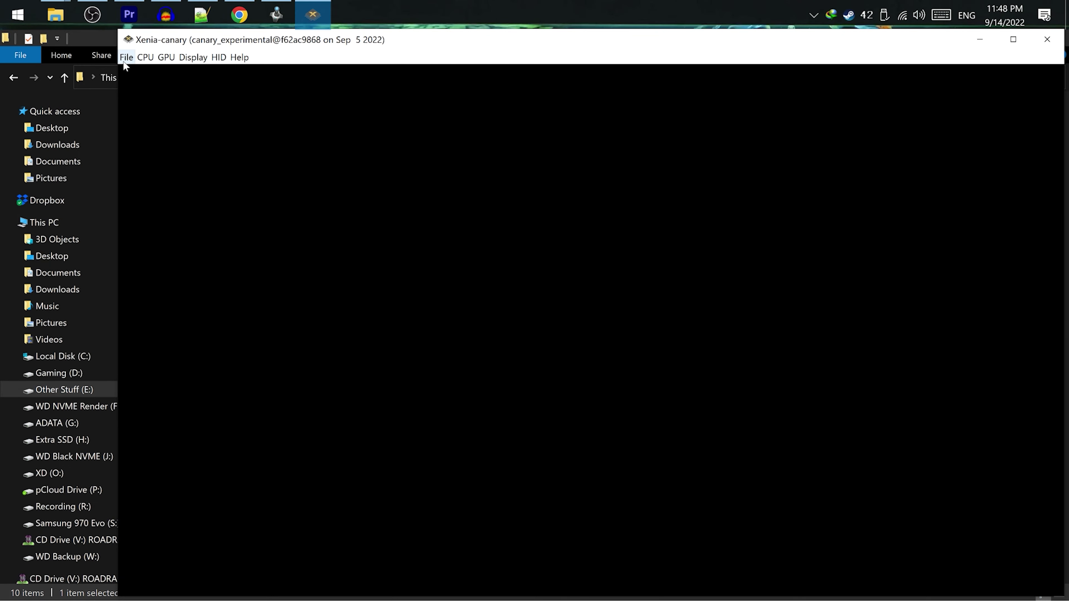
Step: Open default.xex from the Red Dead Redemption GOTY DVD1 folder in Xenia Canary
click(125, 59)
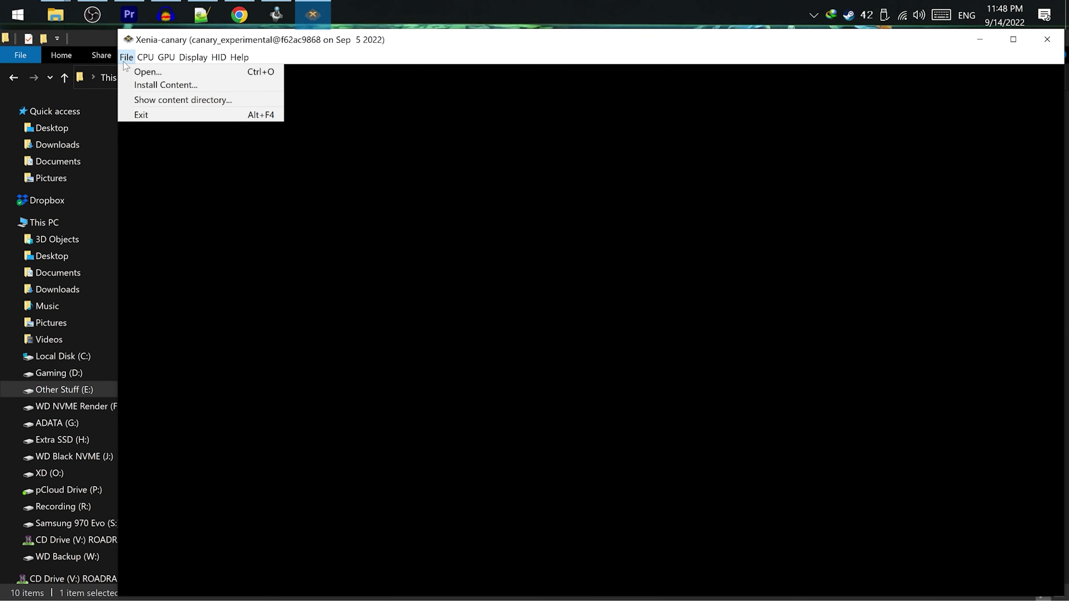
click(126, 72)
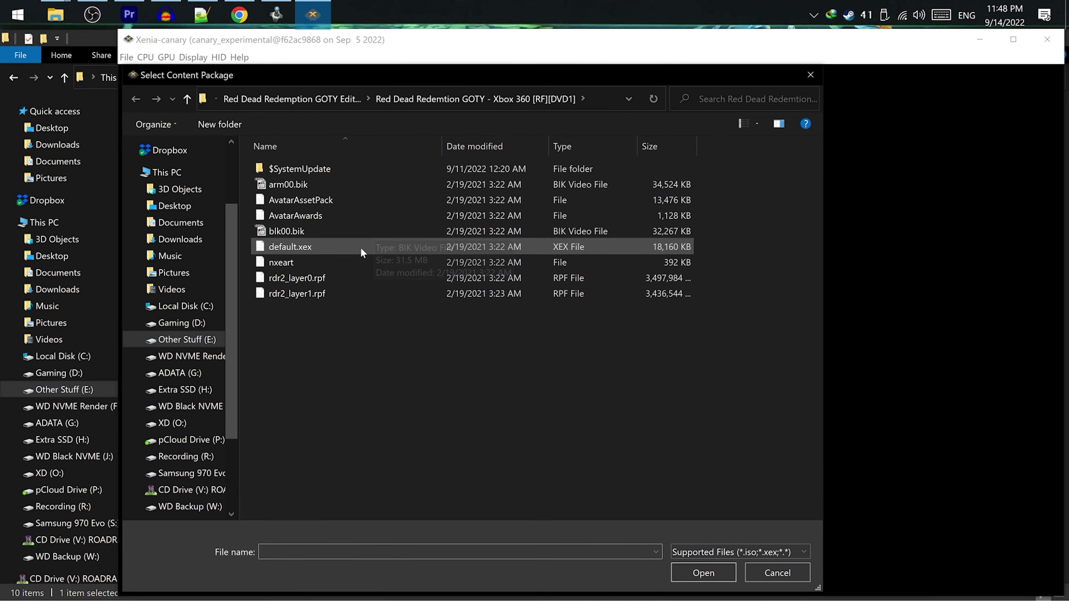
click(360, 247)
click(724, 572)
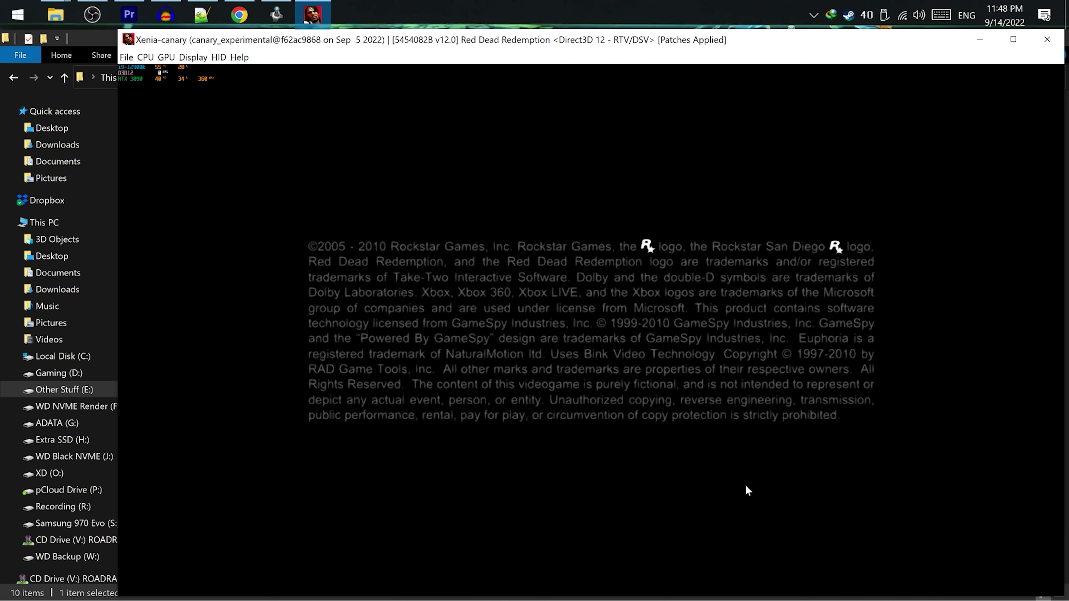
Step: Switch to Virtual Controller, run the loaded control mappings and minimize the window
key(alt+Tab)
key(alt+Tab)
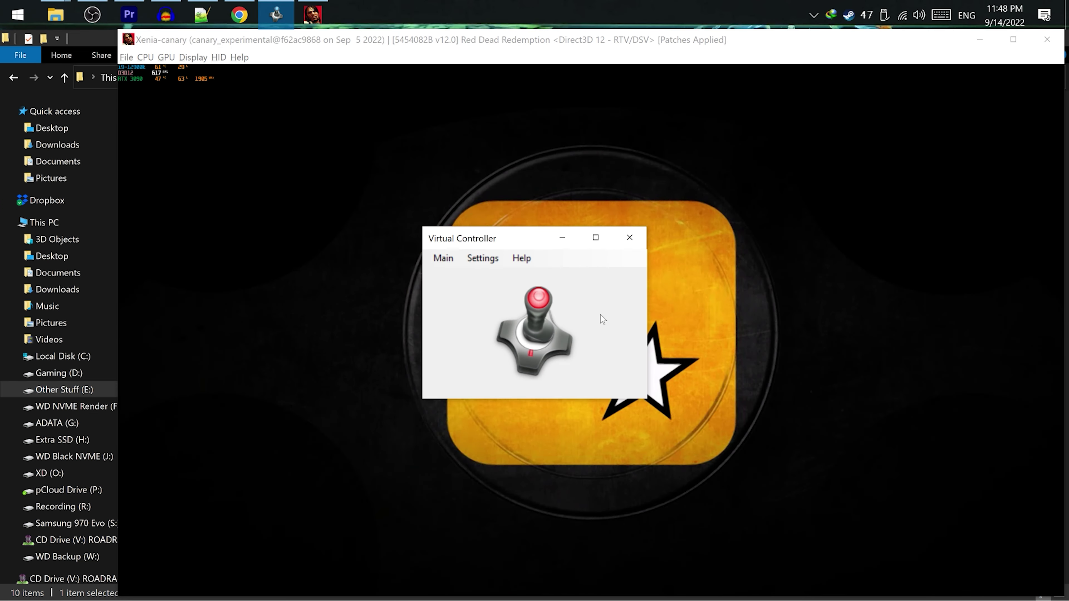
click(443, 258)
click(454, 281)
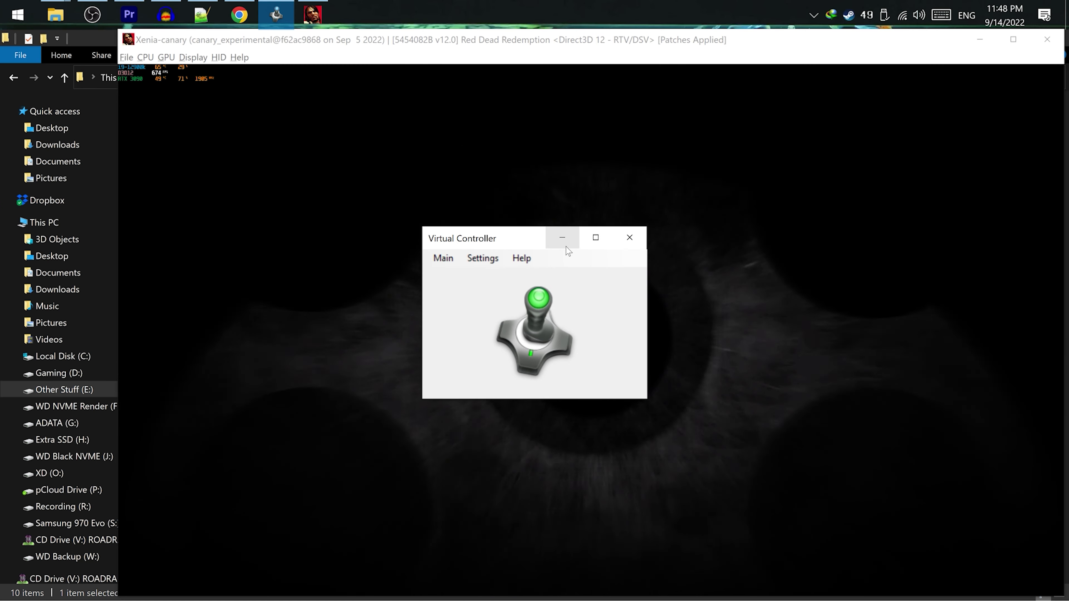
click(564, 240)
Step: Switch back to the game in Xenia Canary, pass the Press START screen and highlight Hardcore in the difficulty choice
key(alt+Tab)
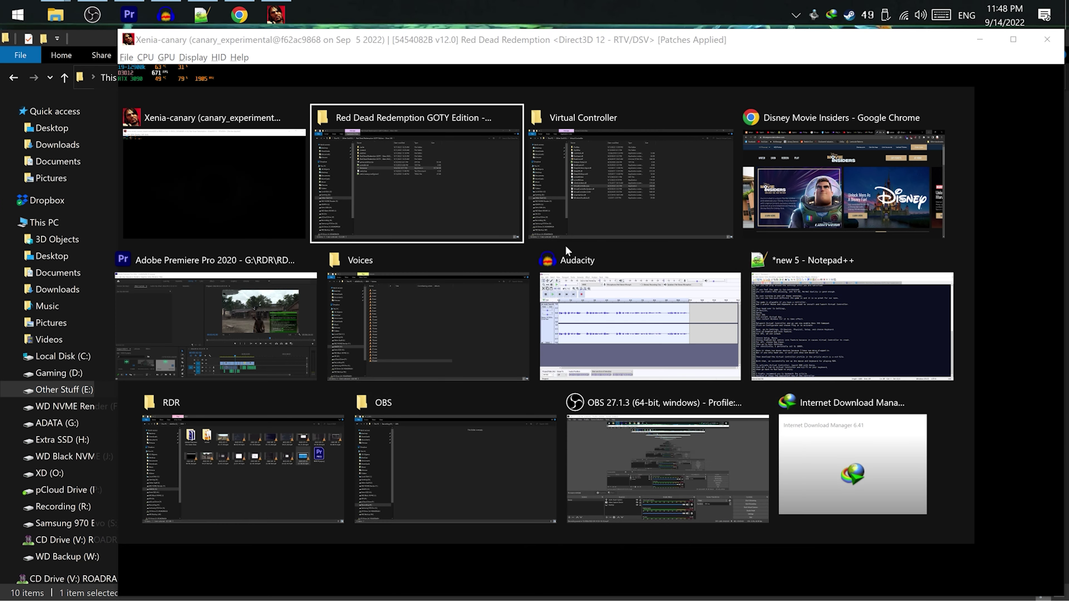
click(258, 203)
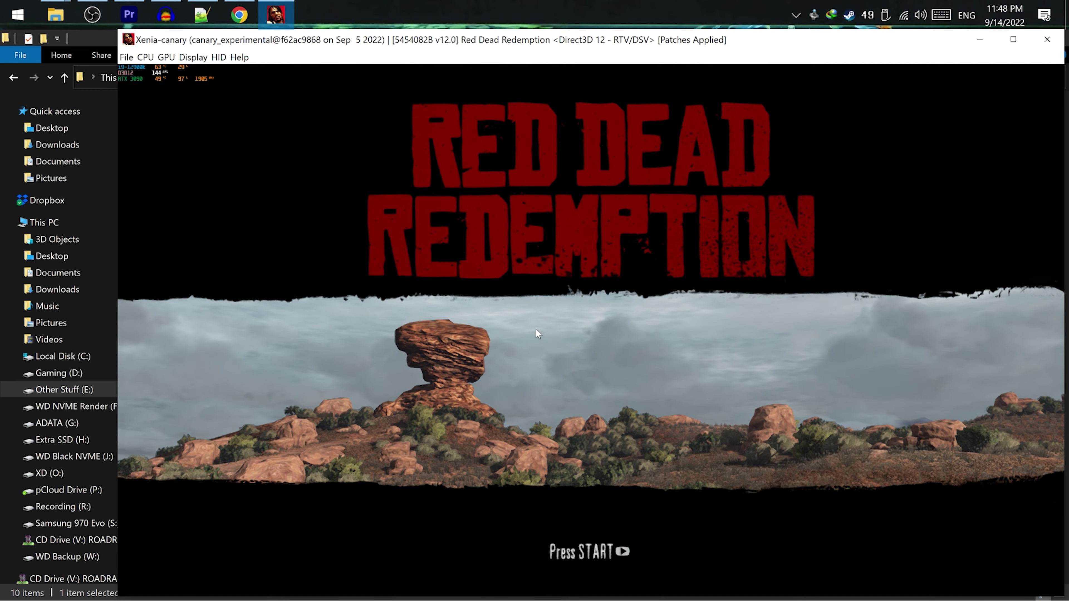
key(Return)
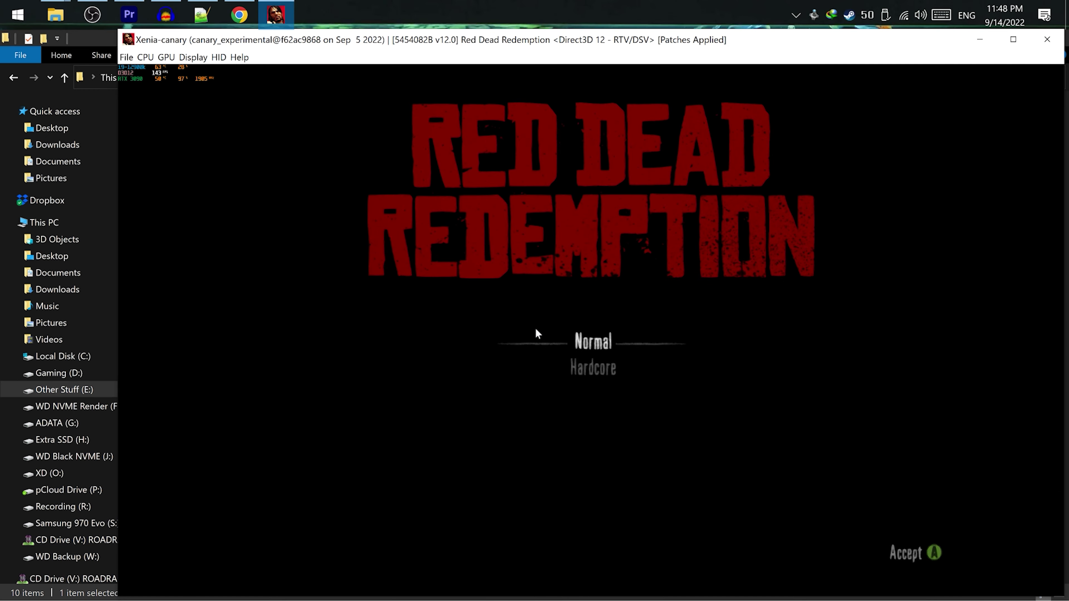
key(Down)
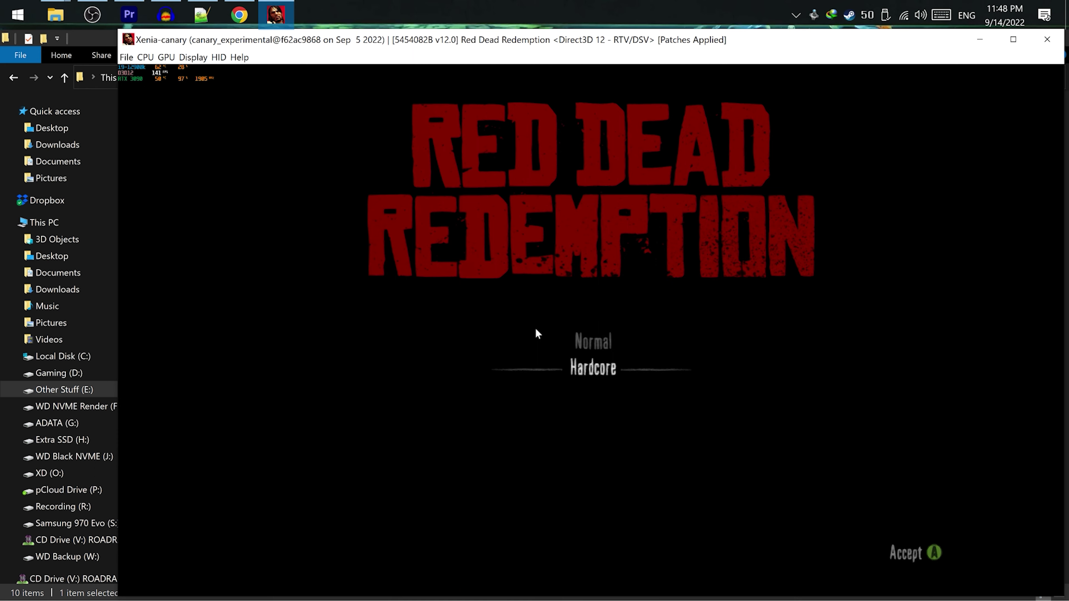
Step: Accept the Hardcore difficulty for the game
key(Return)
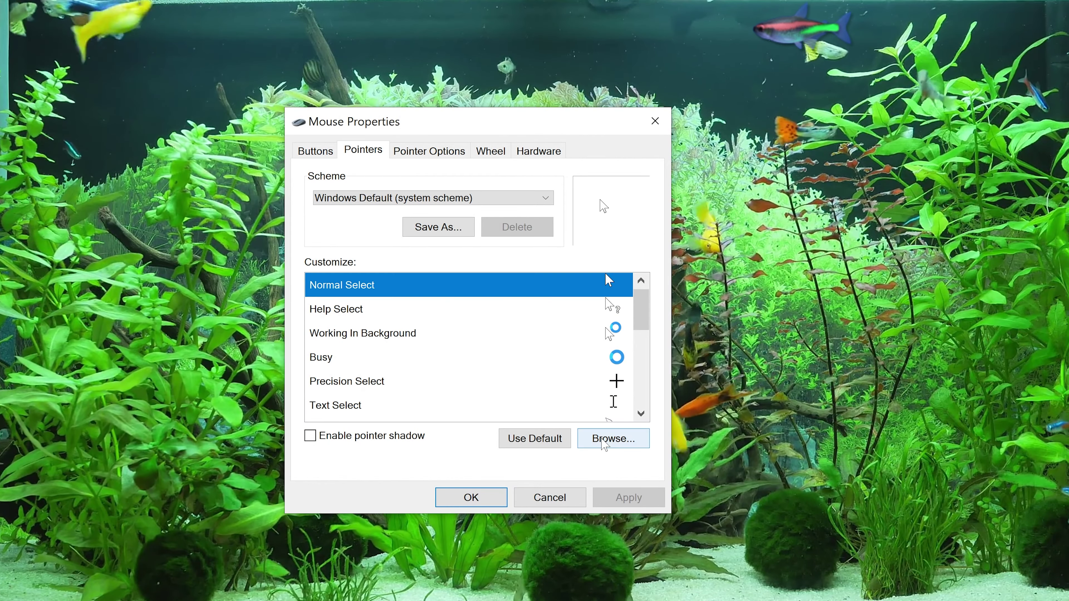
Step: Replace the Normal Select mouse pointer with cursor.cur from the Profiles folder and apply the change
click(613, 438)
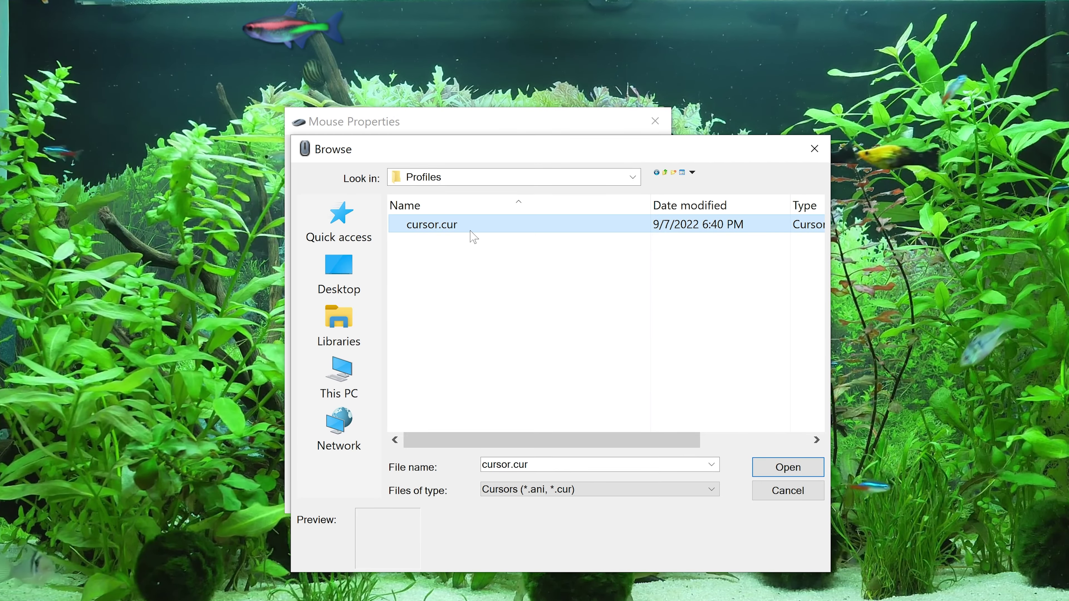
click(796, 465)
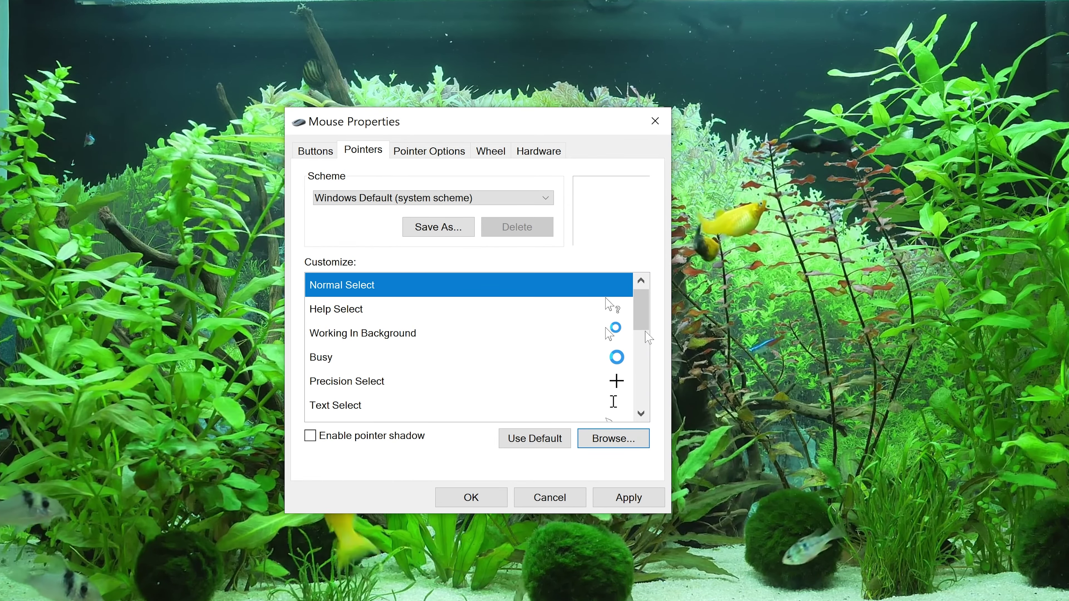
click(618, 499)
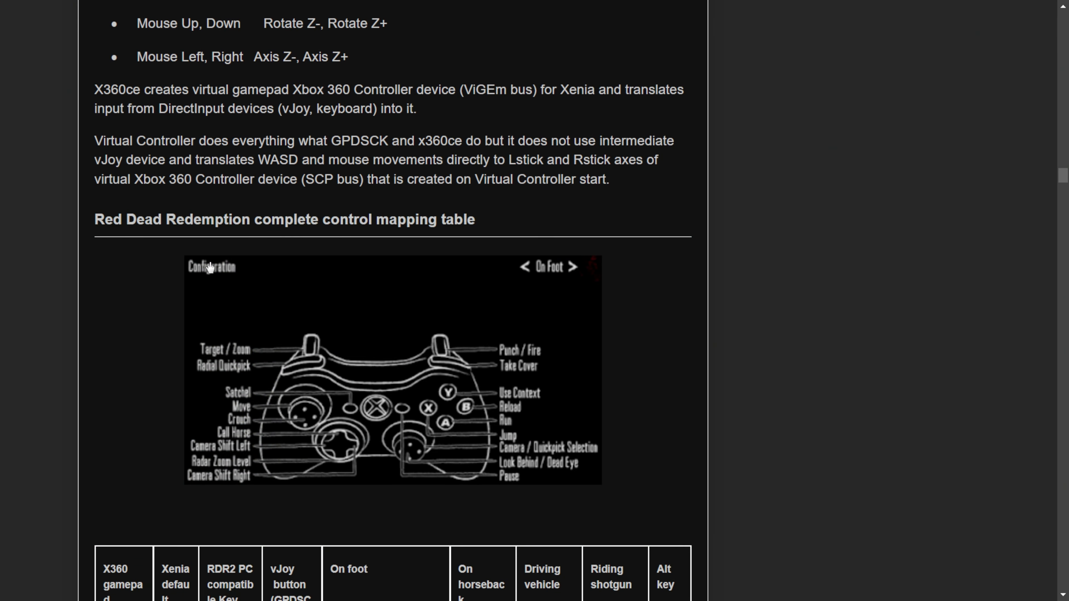
Step: Examine the complete Red Dead Redemption control mapping table for the gamepad controls and their matching keyboard keys
scroll(187, 269, down, 3)
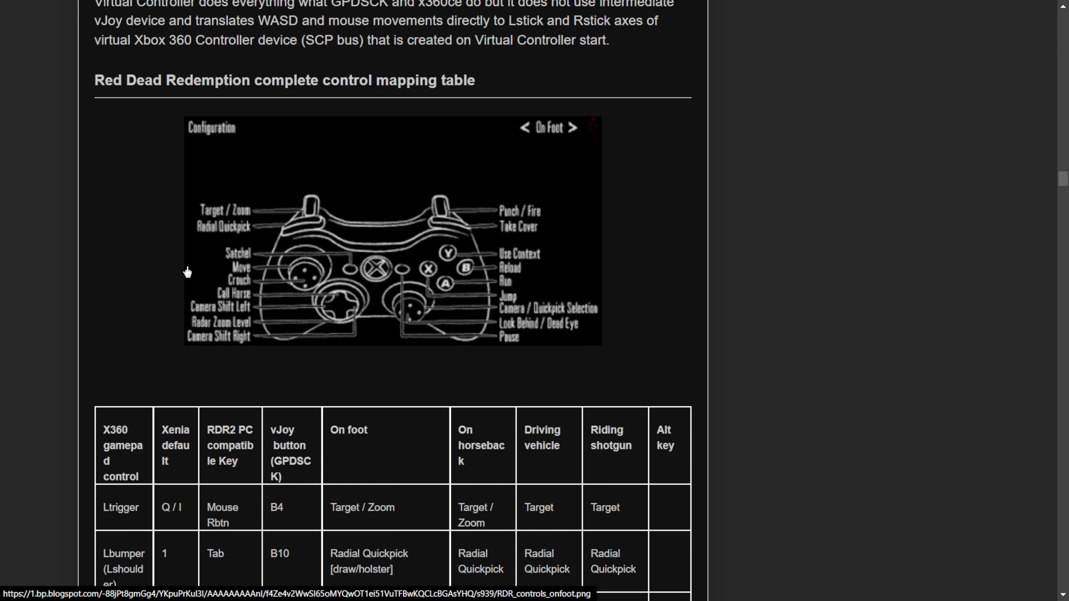
scroll(187, 272, down, 6)
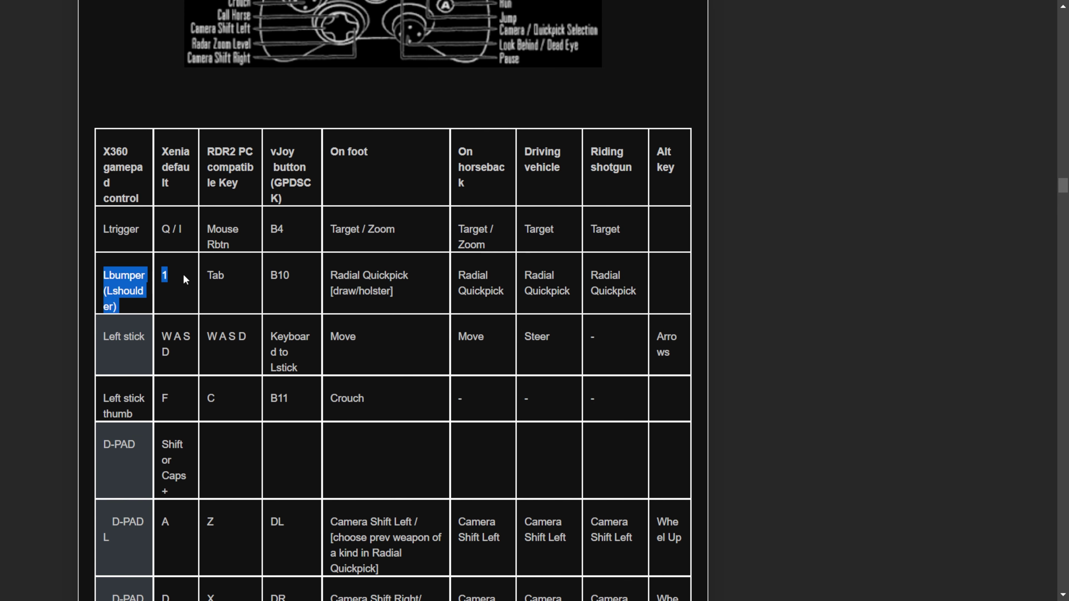
click(419, 350)
scroll(417, 343, down, 3)
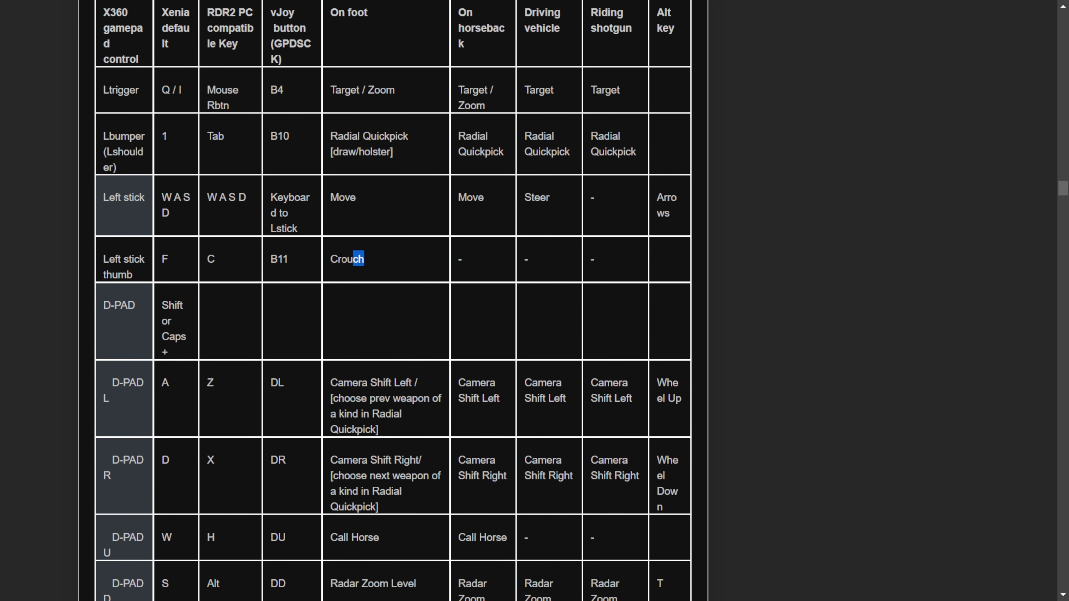
key(ctrl+a)
click(314, 346)
scroll(339, 359, down, 3)
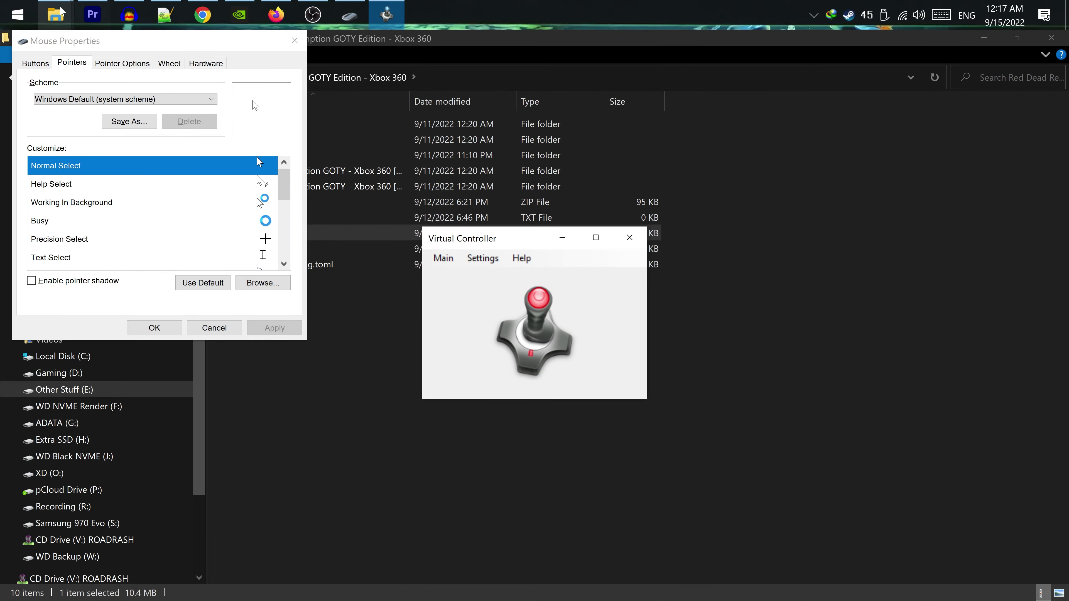
Step: Load default.xex from the Red Dead Redemption GOTY DVD1 folder in Xenia Canary
mouse_move(61, 12)
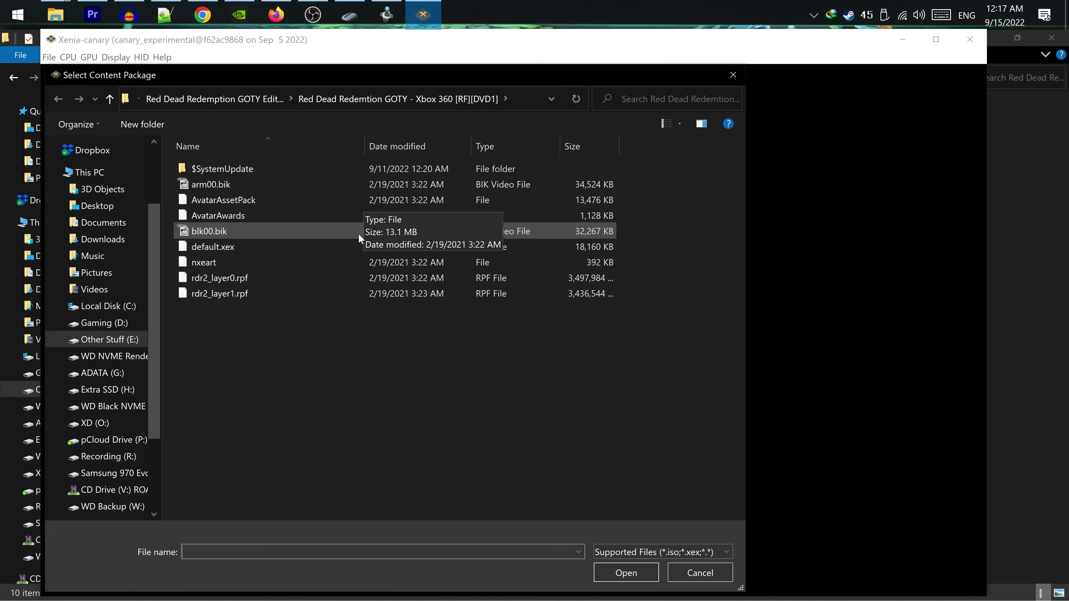
click(247, 248)
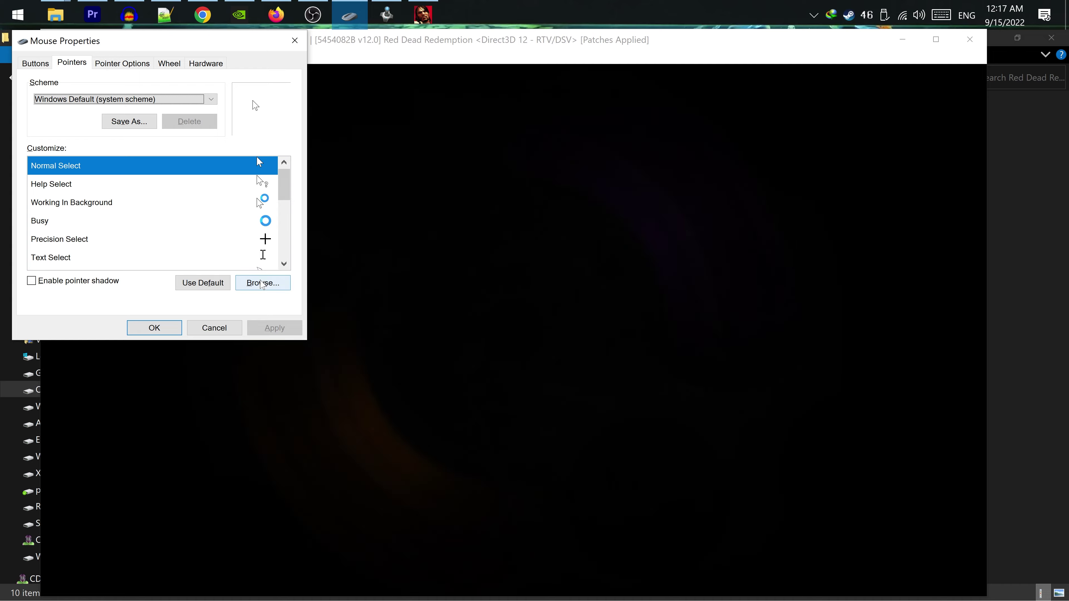
Step: In Mouse Properties, set the Normal Select pointer to transparent.cur from the Profiles folder and apply it
click(262, 284)
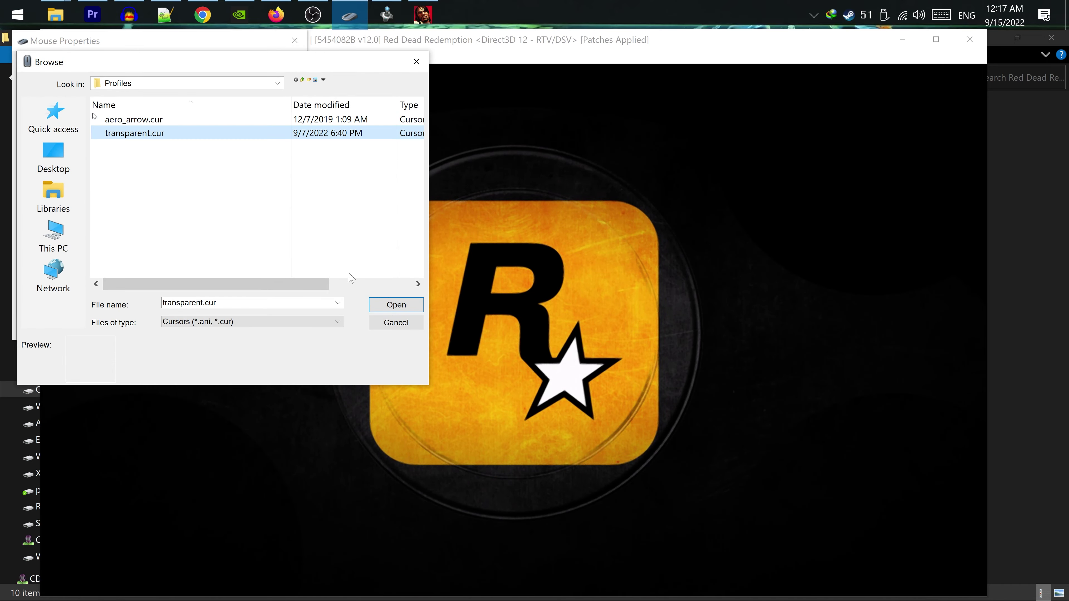
click(392, 313)
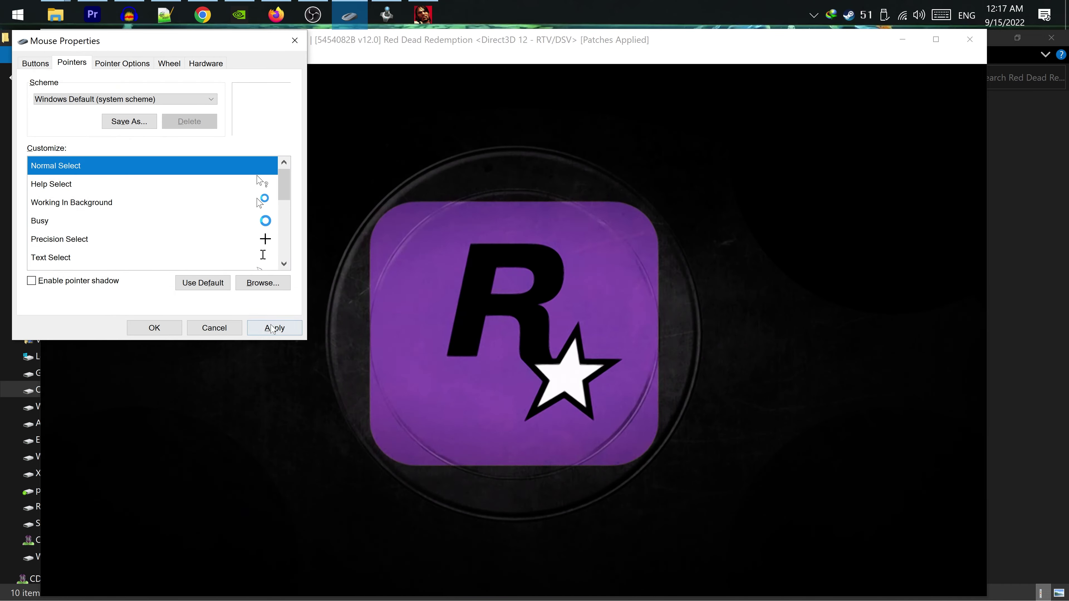
Step: Switch to Virtual Controller and start the control mappings
key(alt+Tab)
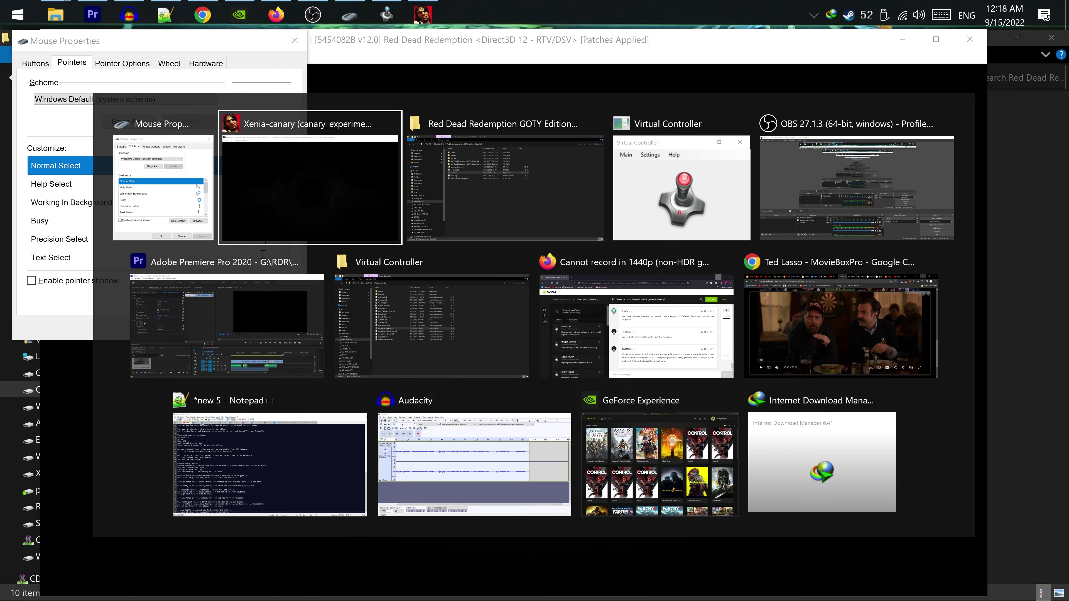
key(alt+Tab)
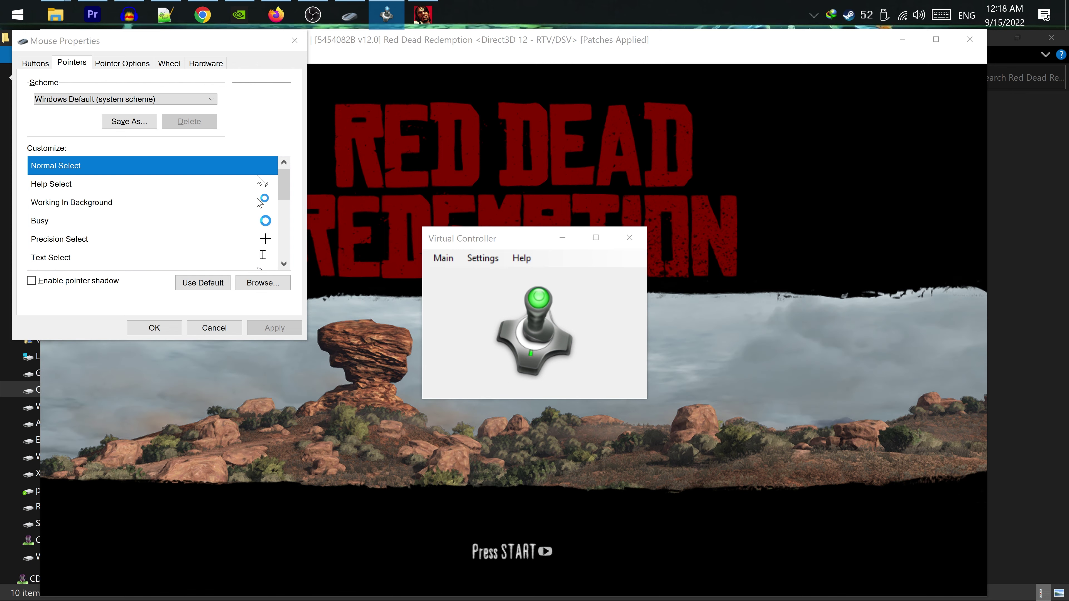
Step: Switch back to Xenia Canary, make the game full screen and pass the Press START screen
key(alt+Tab)
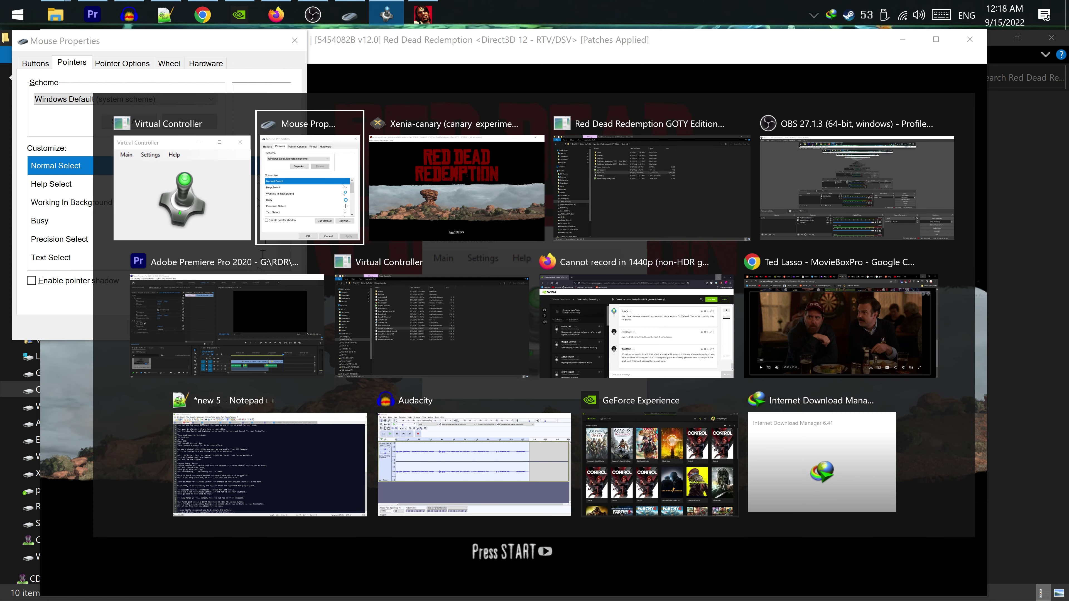
key(alt+Tab)
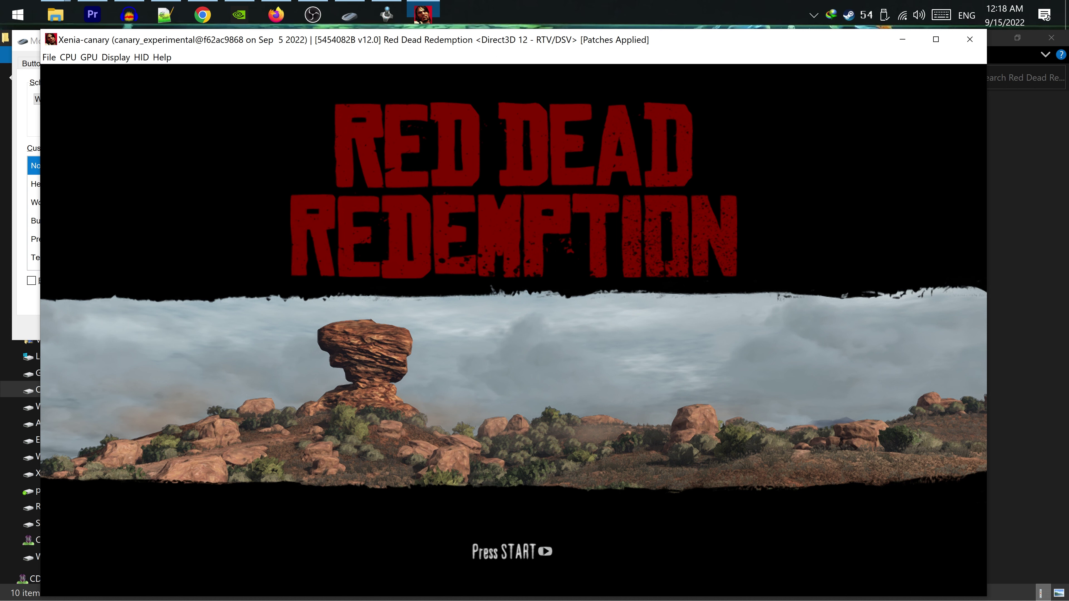
key(F11)
key(Return)
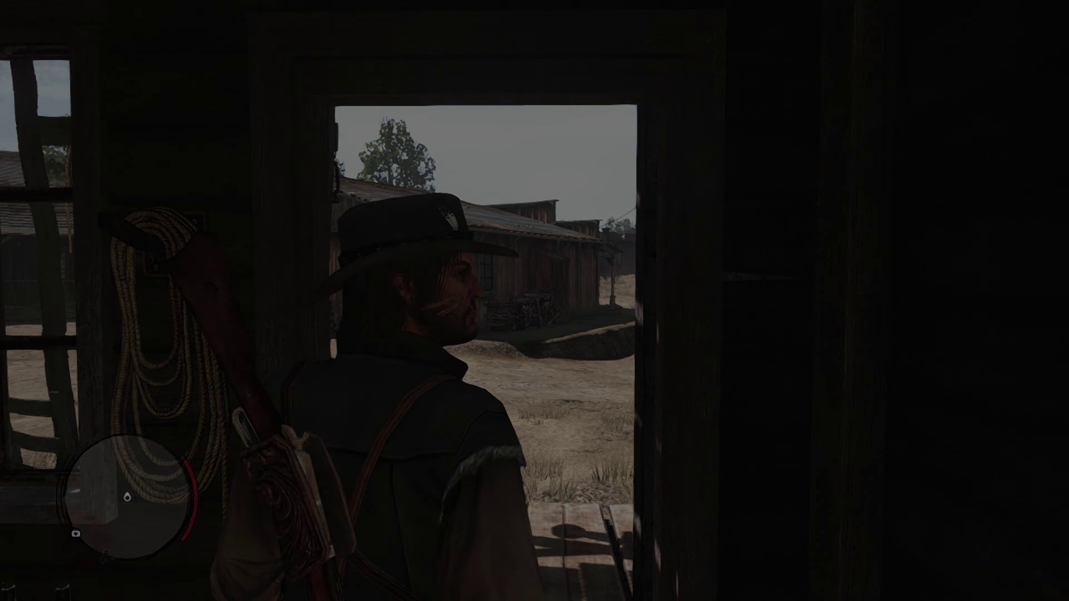
key(w)
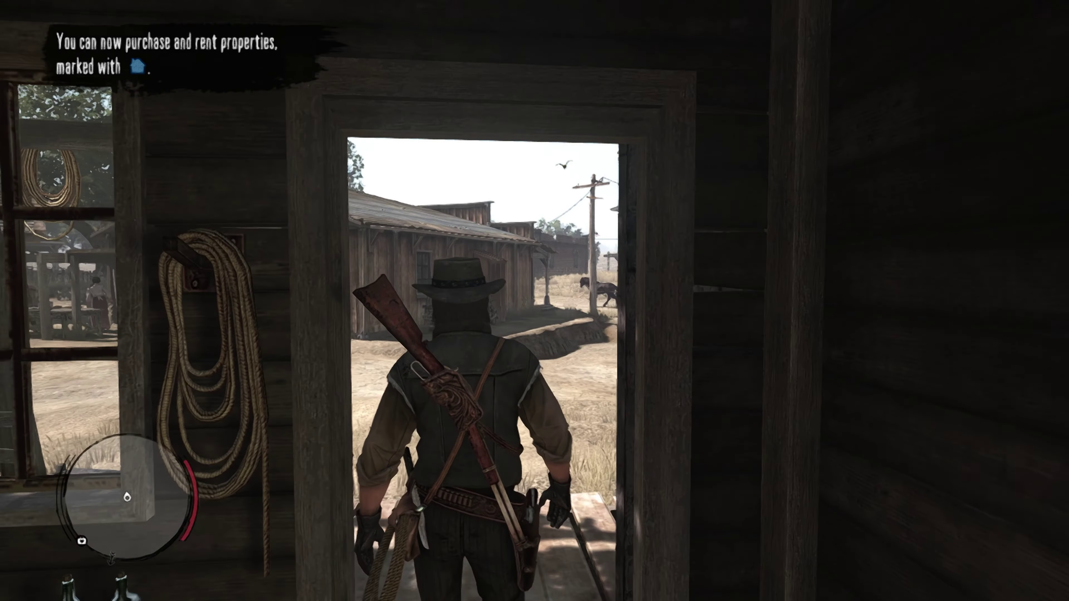
key(w)
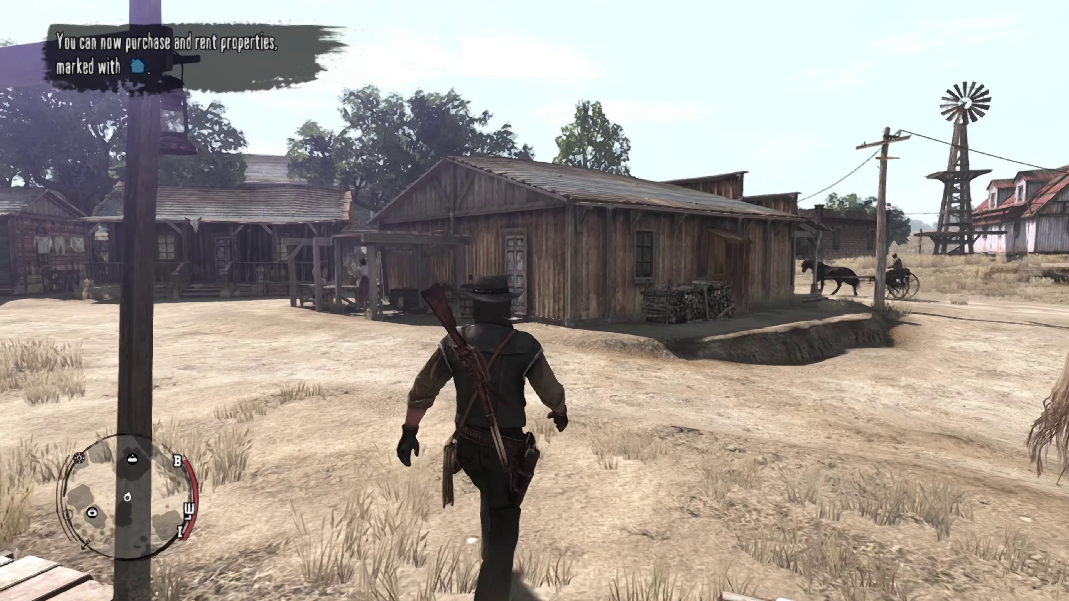
key(w)
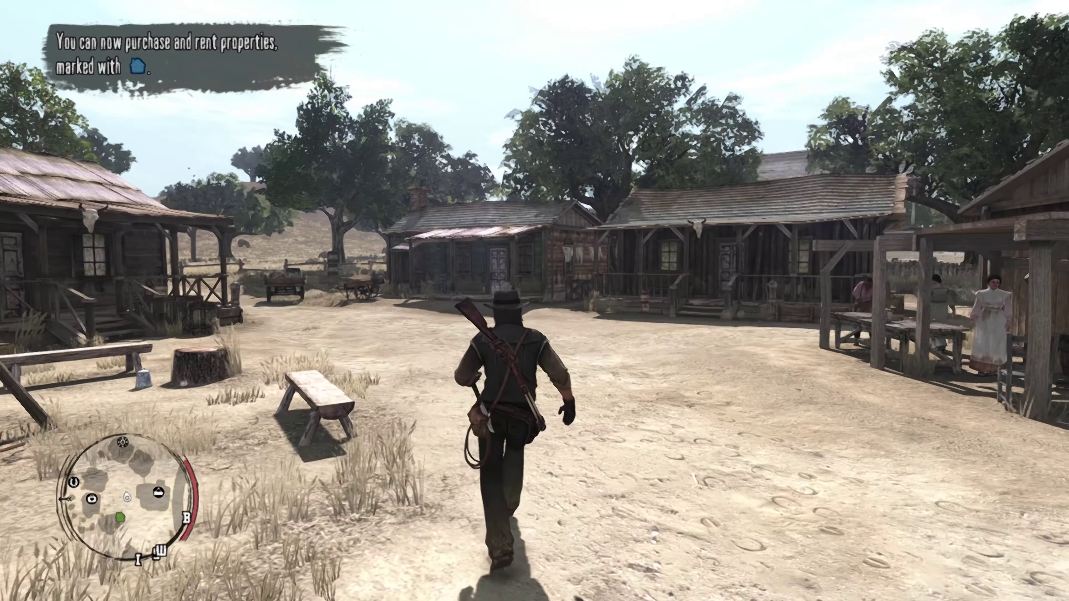
key(w)
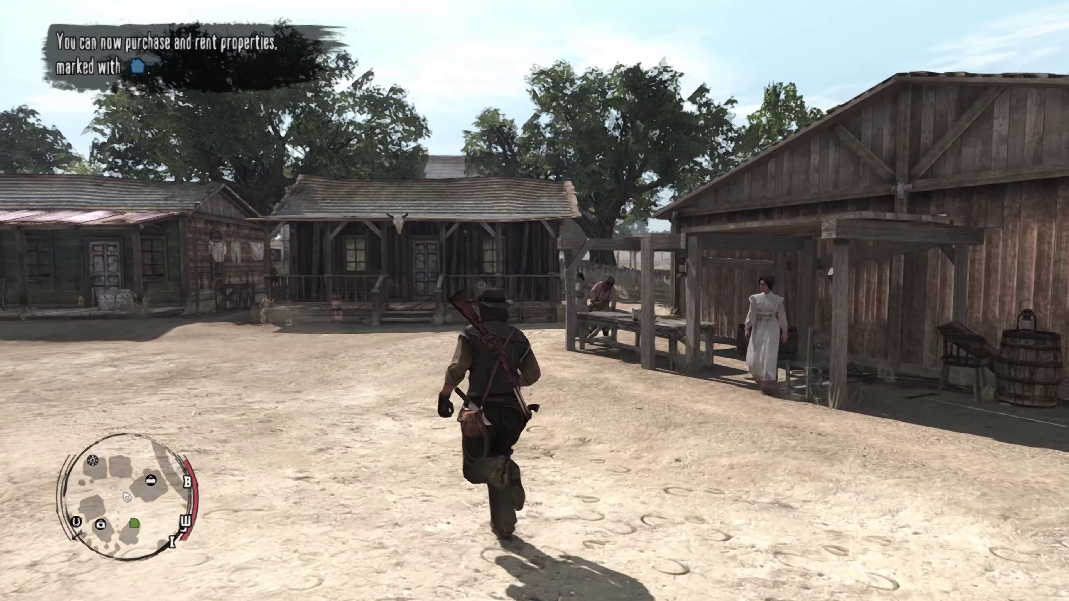
key(w)
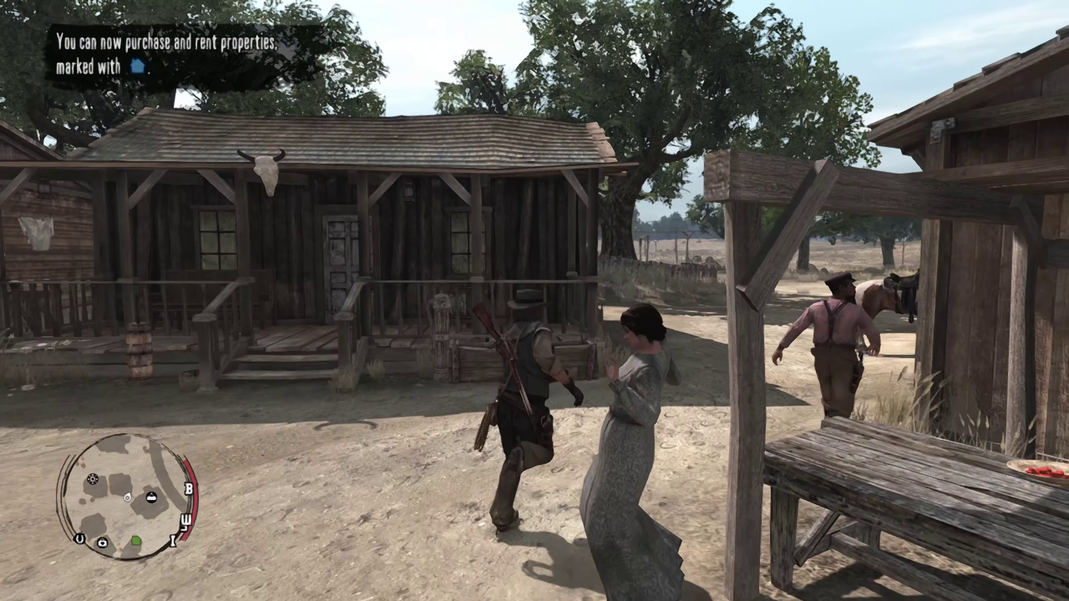
key(w)
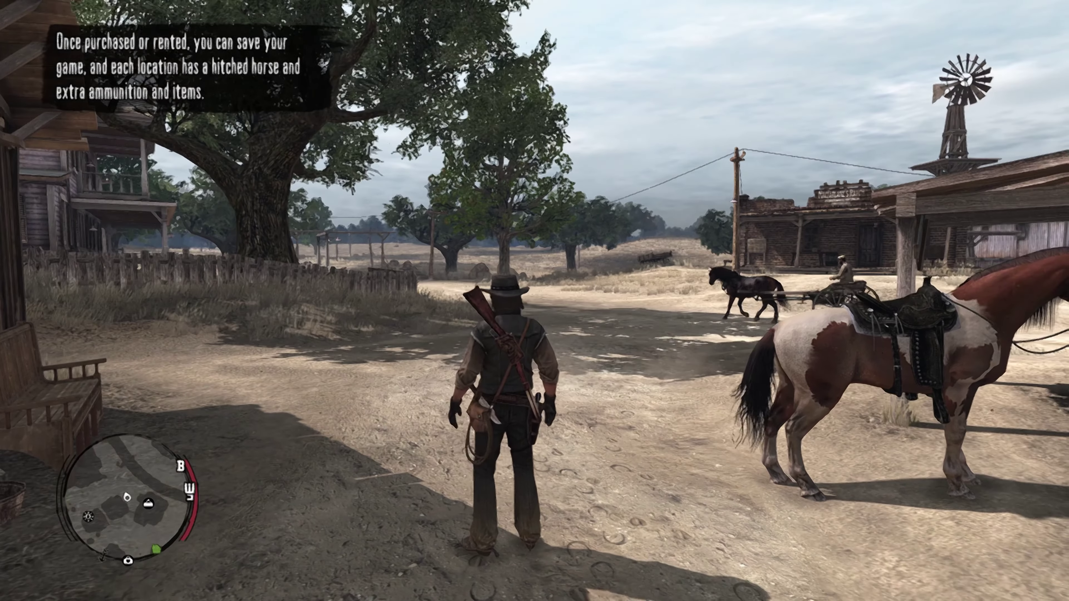
key(w)
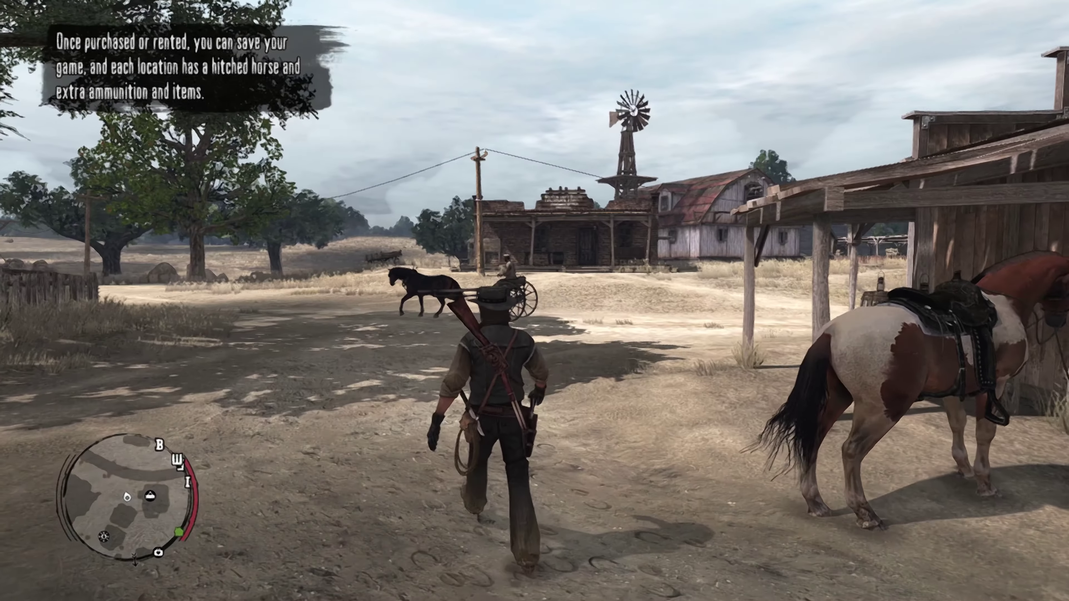
right_click(534, 301)
key(w)
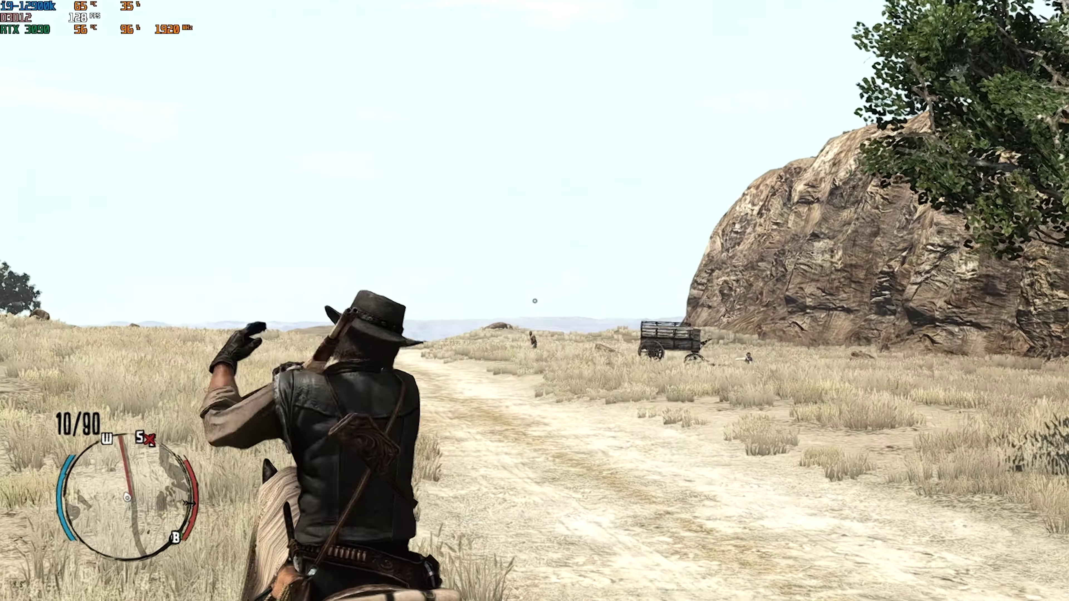
key(w)
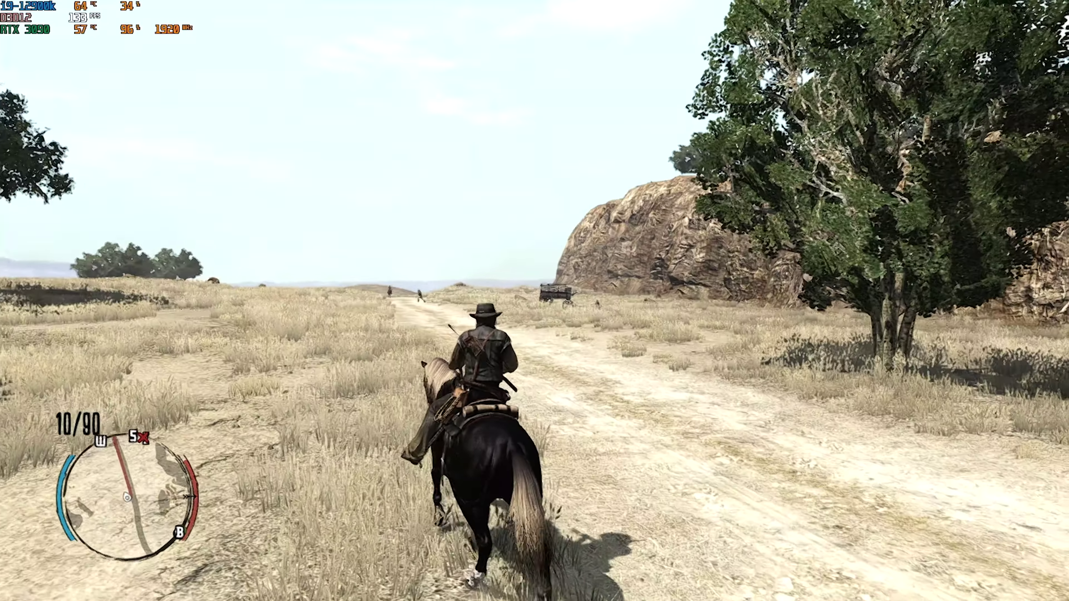
key(d)
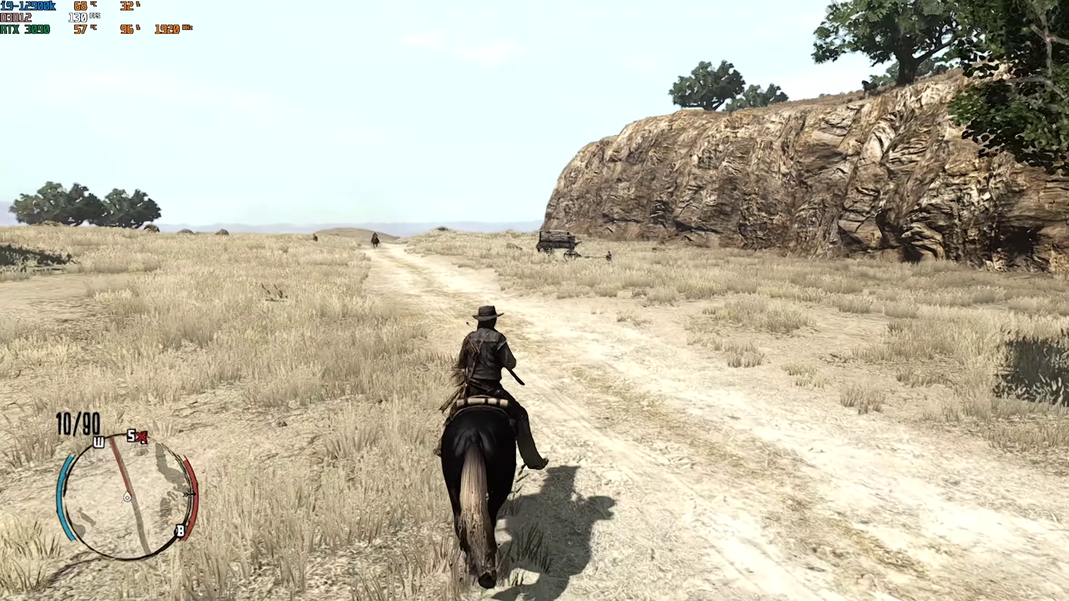
key(Tab)
key(d)
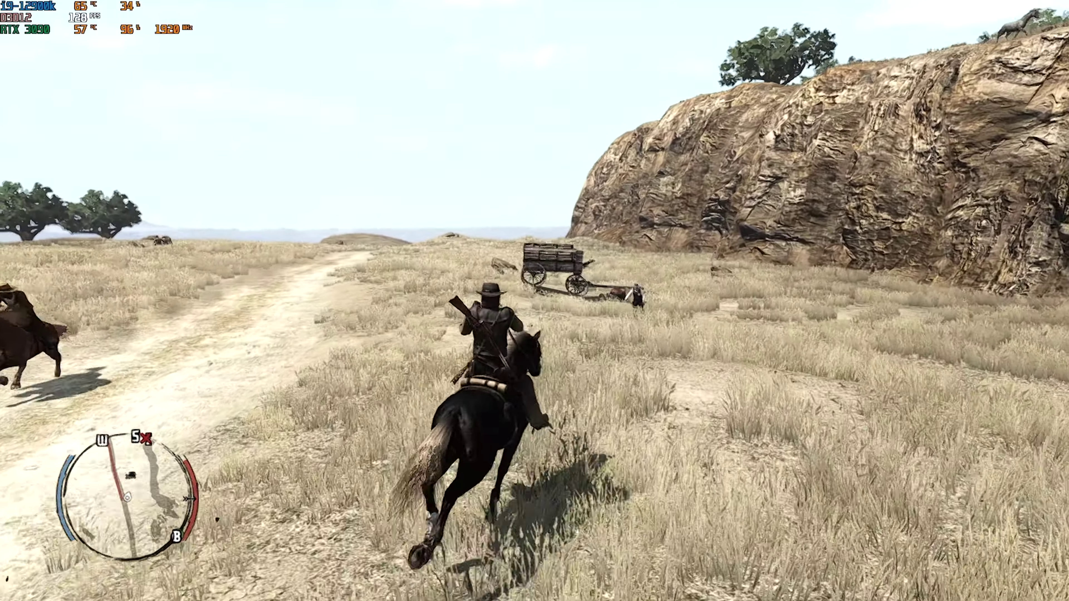
key(w)
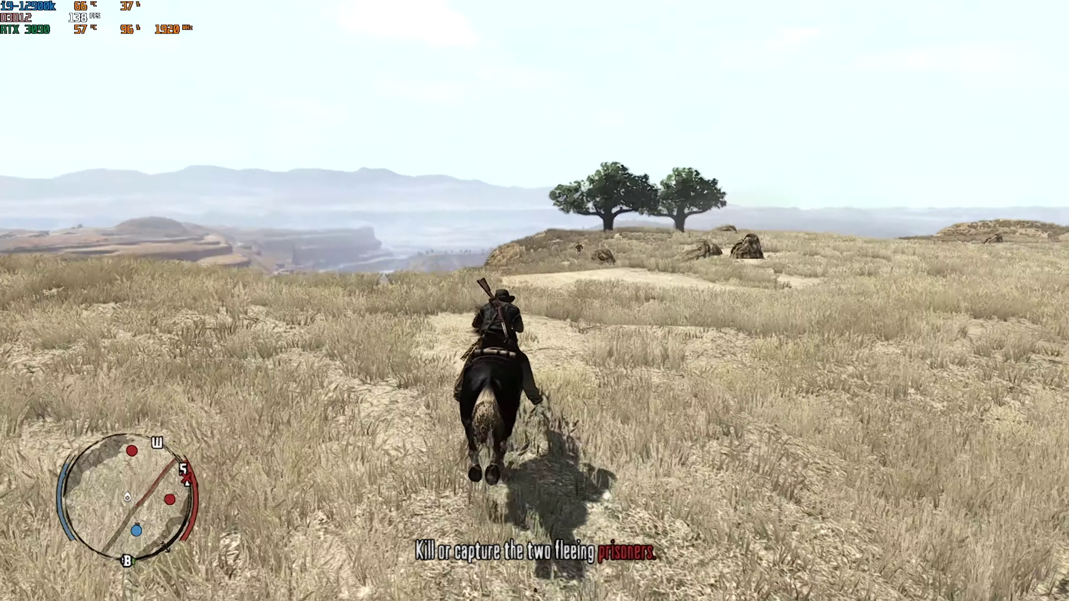
right_click(535, 300)
key(Caps_Lock)
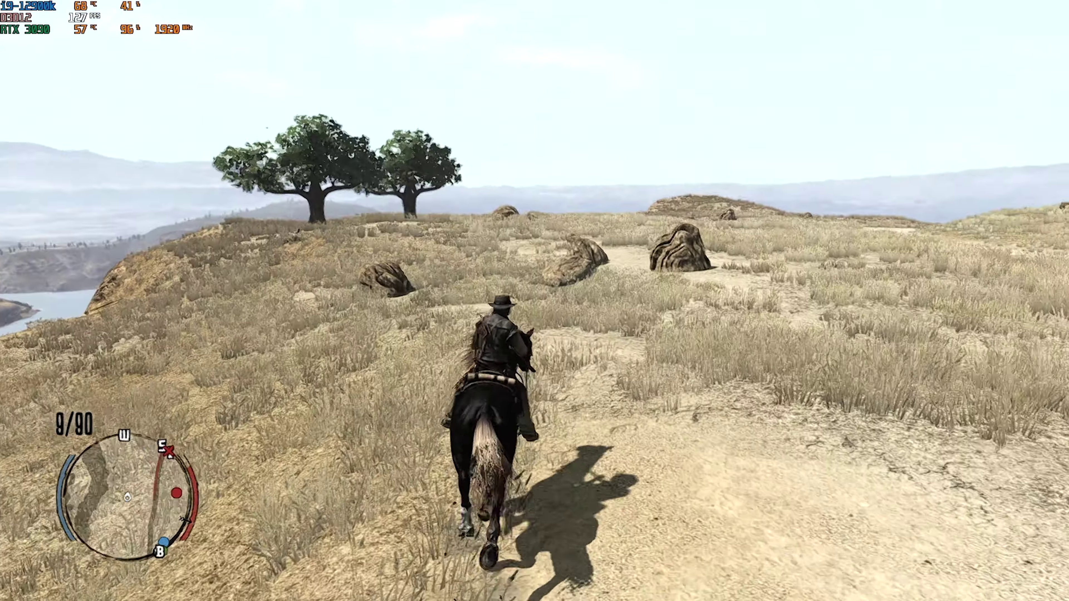
key(w)
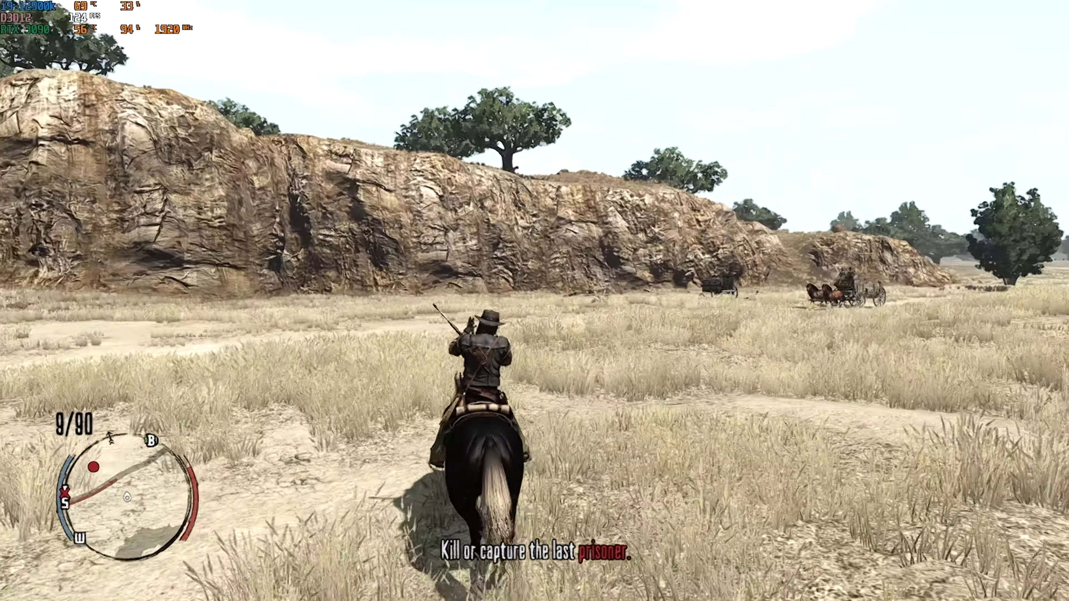
right_click(535, 301)
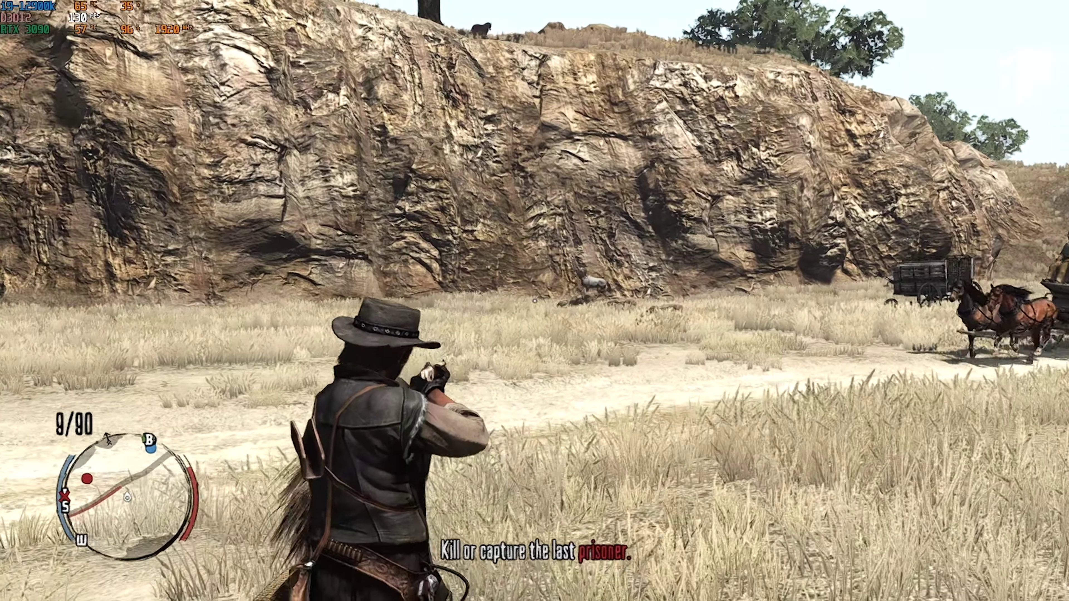
key(w)
right_click(535, 301)
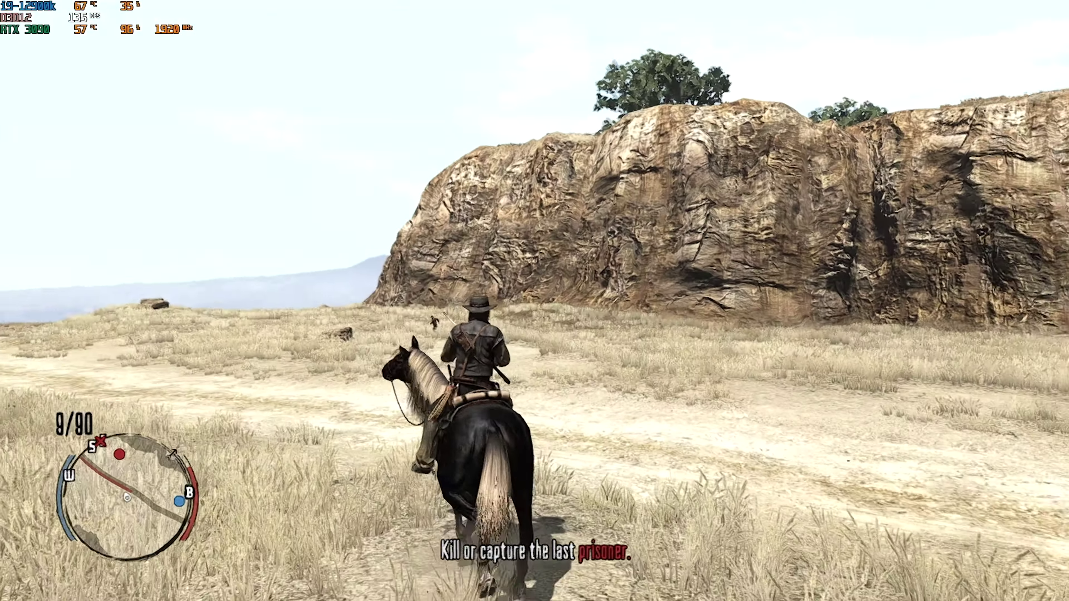
right_click(534, 300)
click(534, 301)
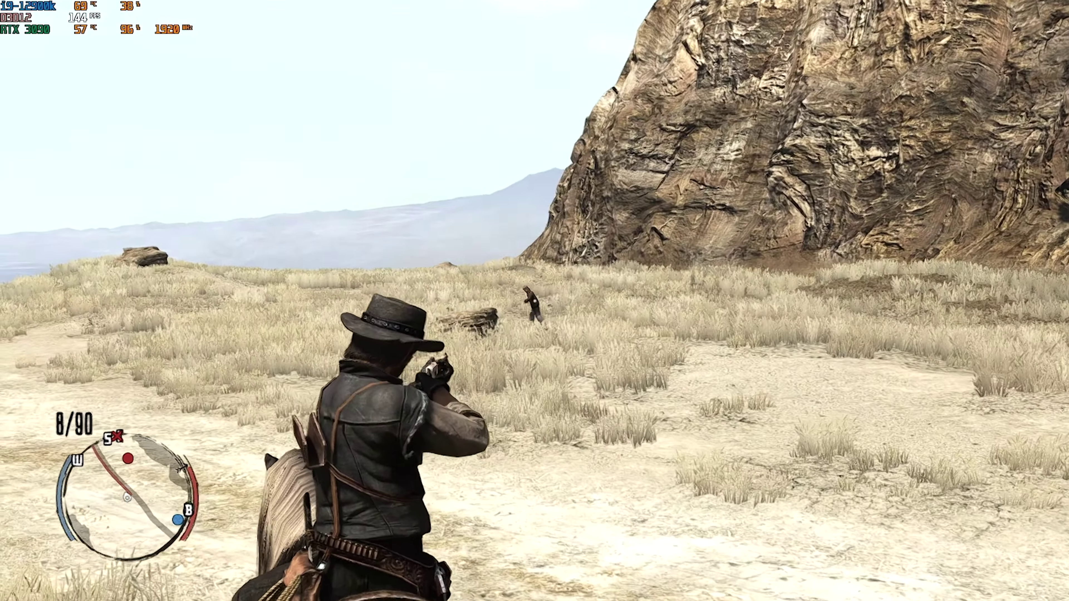
key(w)
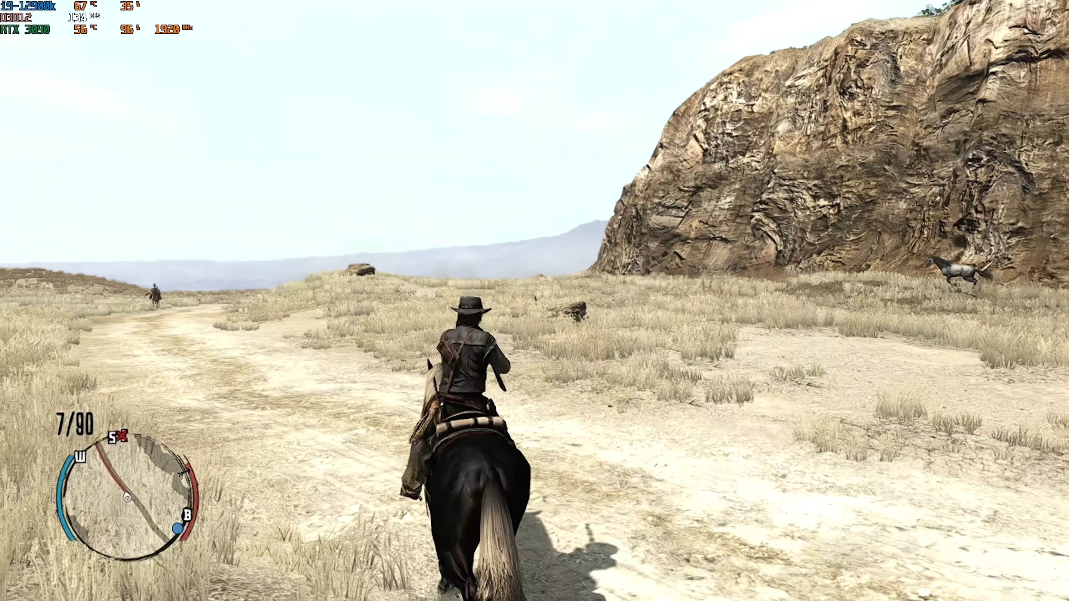
key(r)
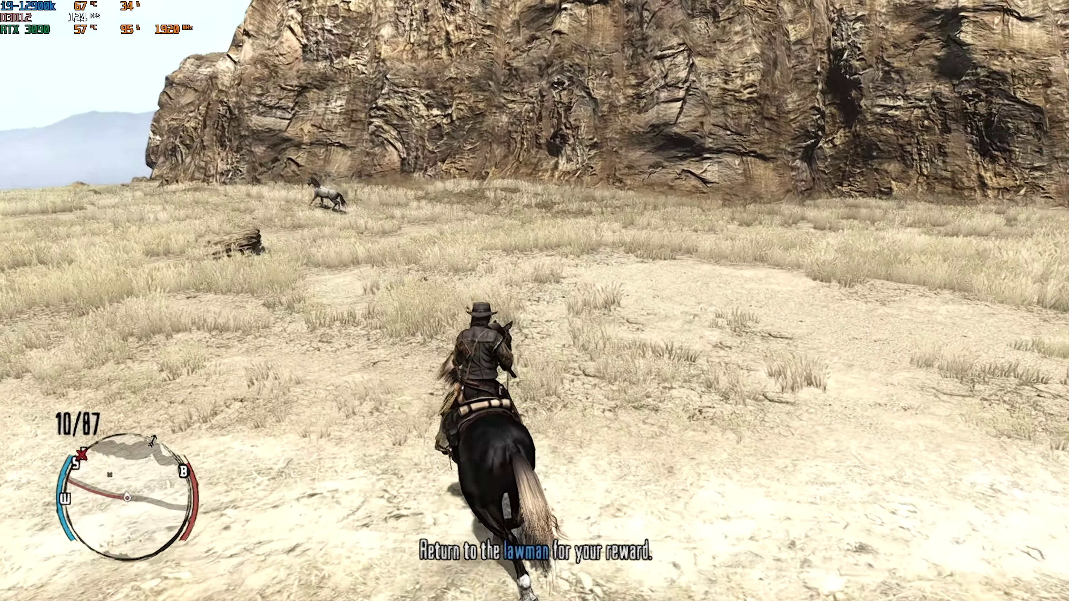
key(d)
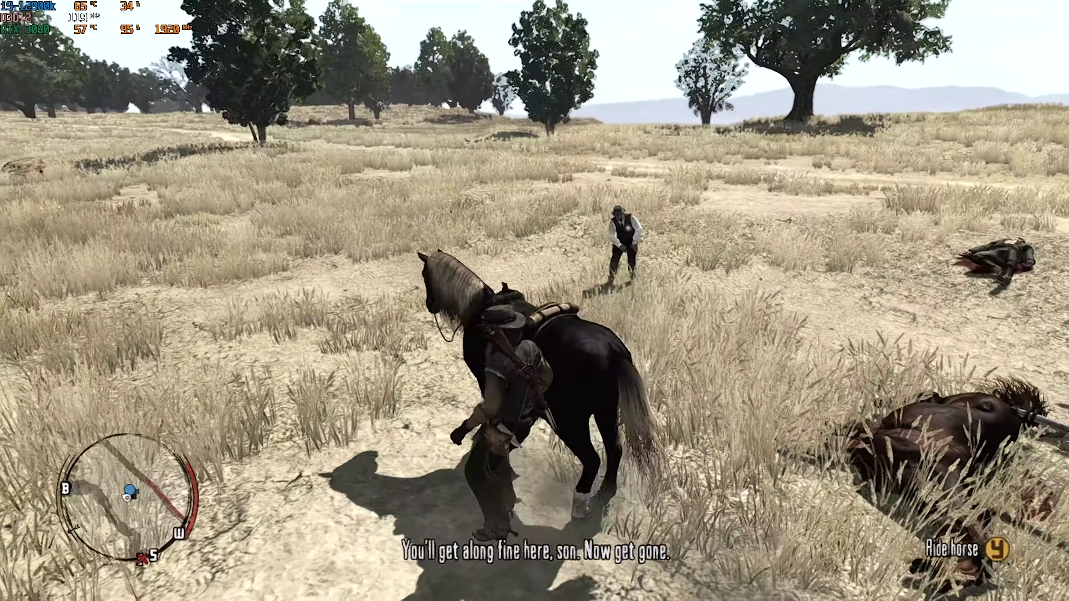
key(w)
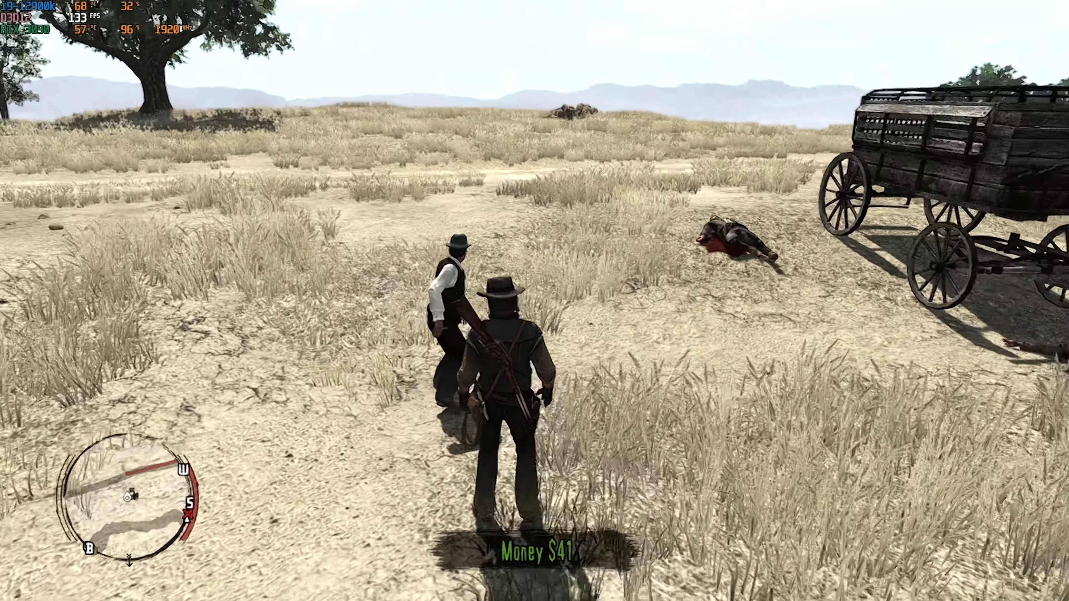
key(d)
key(w)
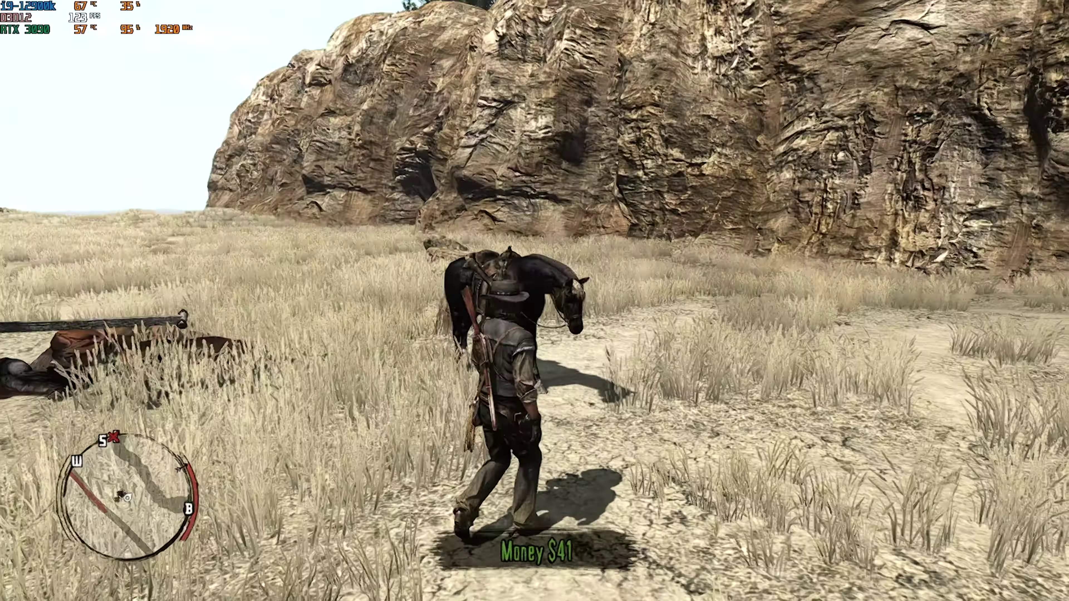
key(y)
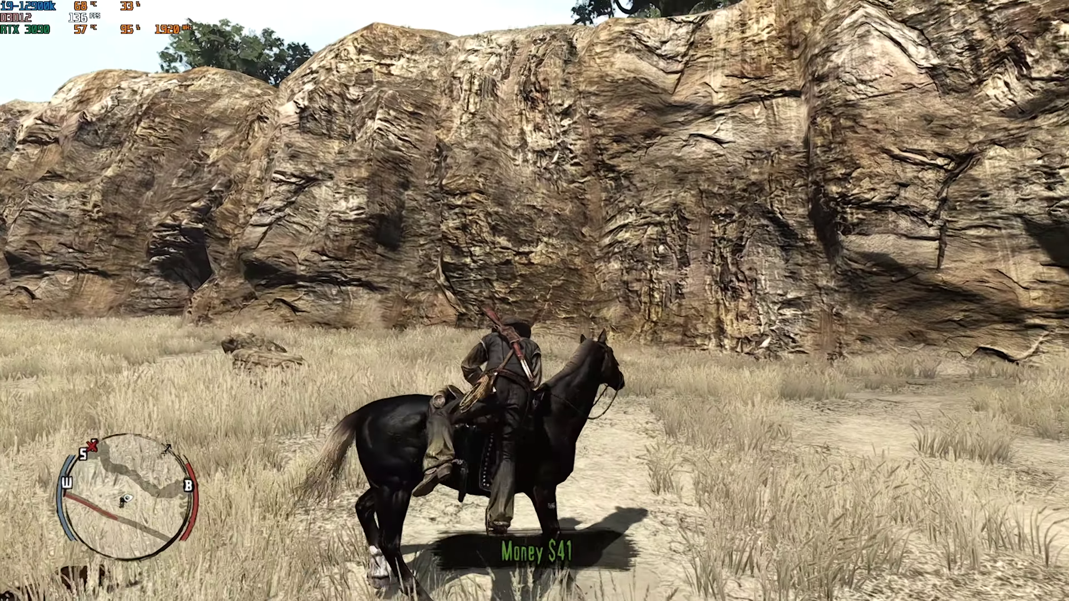
key(w)
key(w)
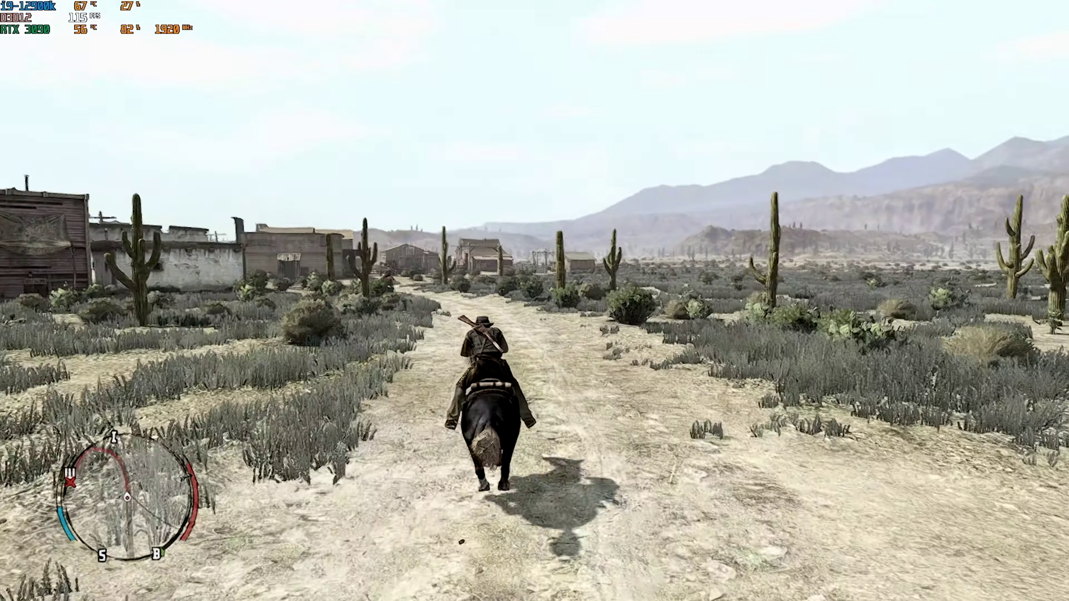
key(w)
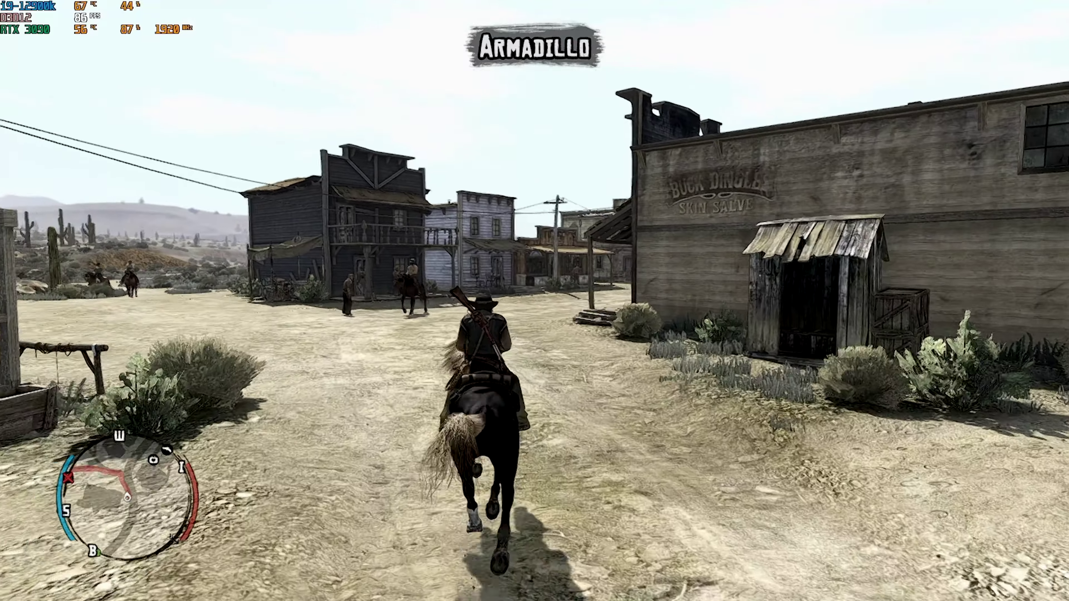
key(a)
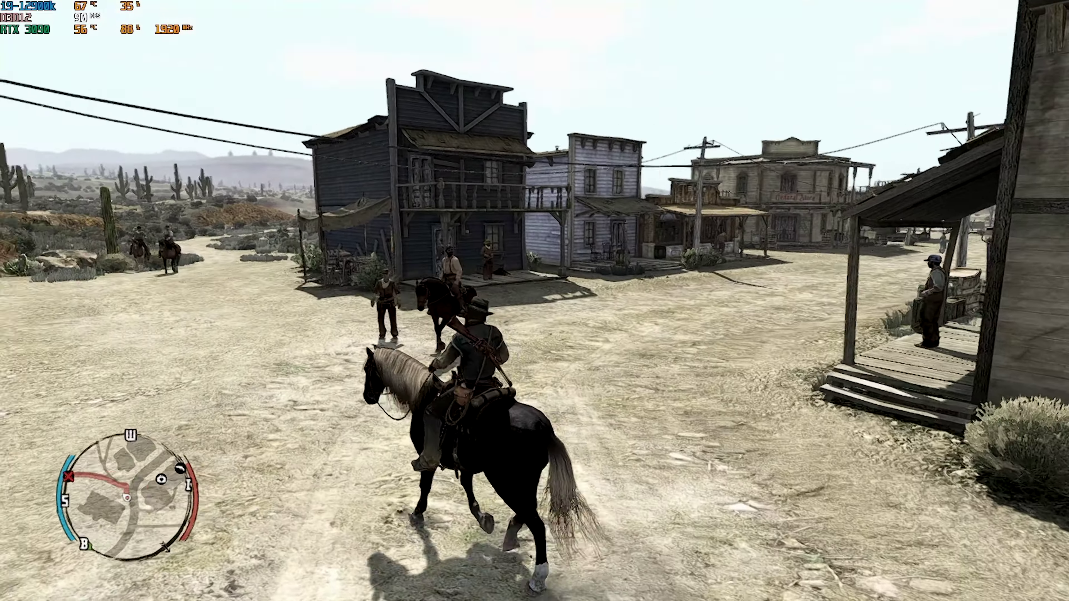
key(w)
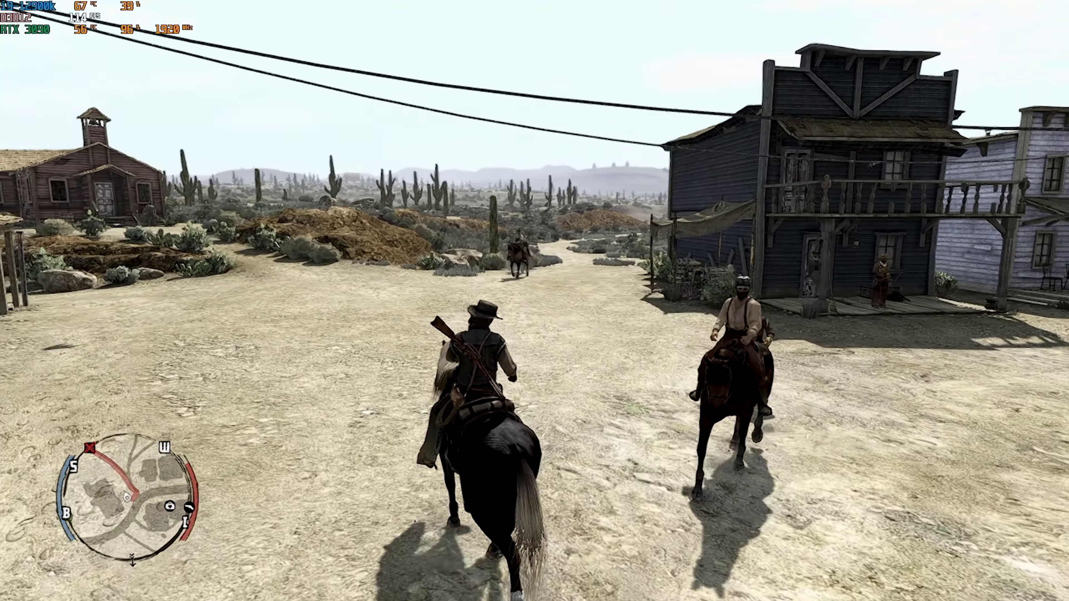
key(w)
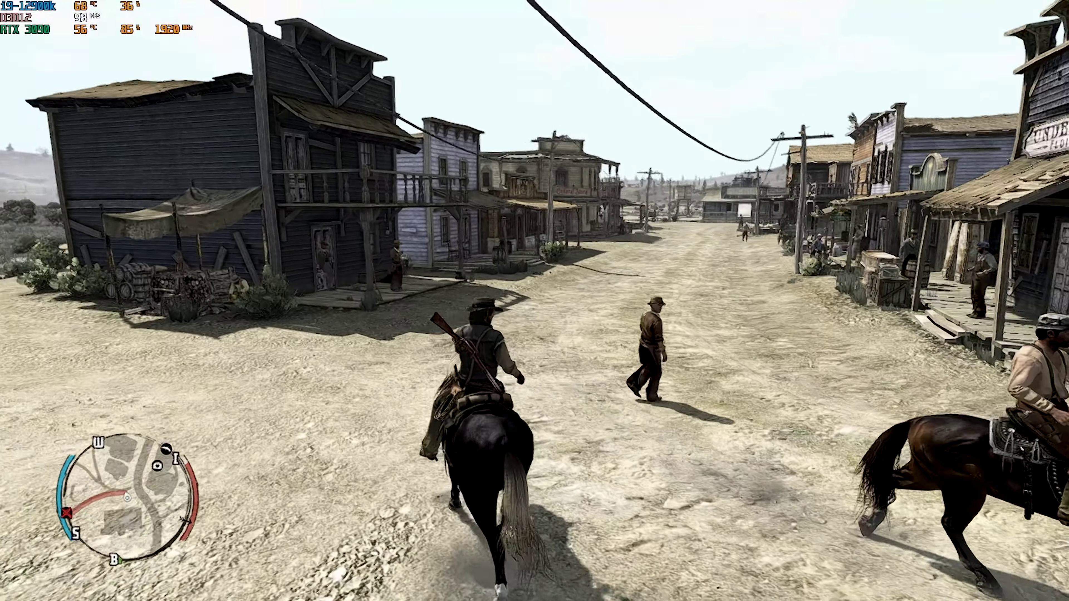
key(w)
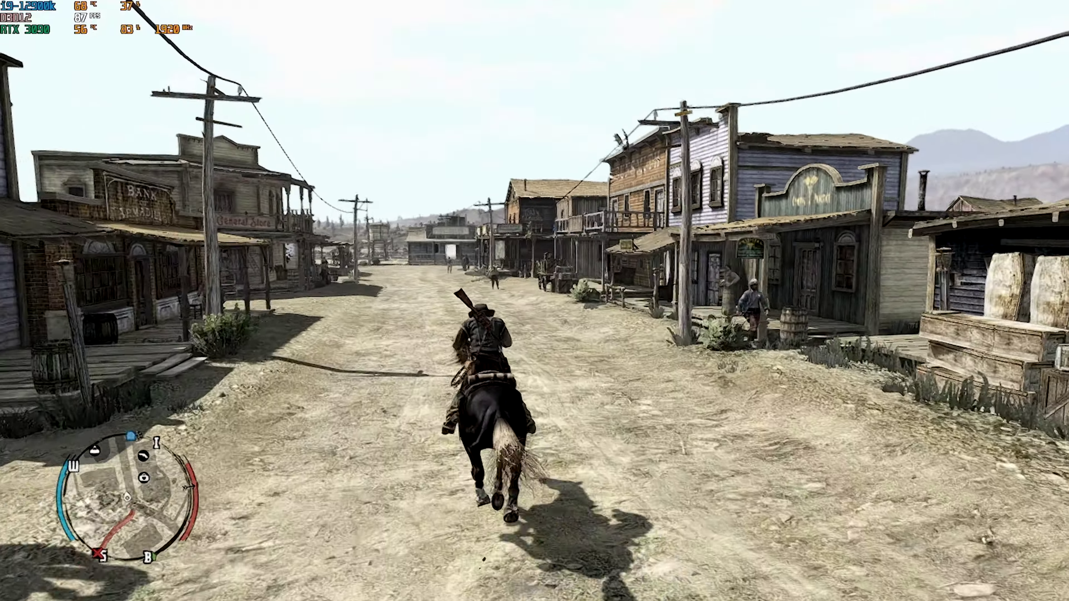
key(w)
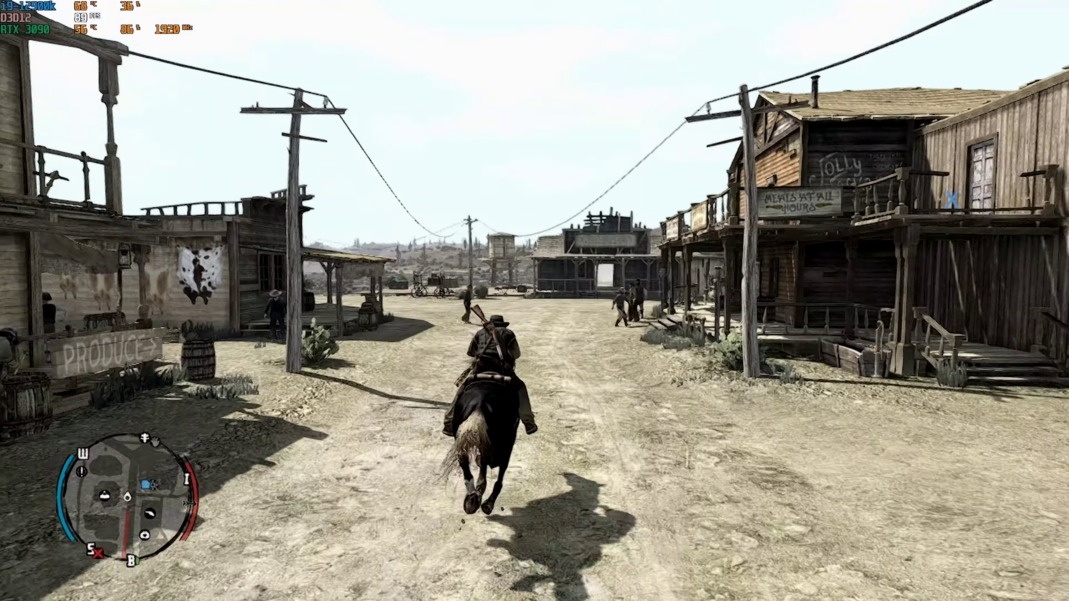
key(w)
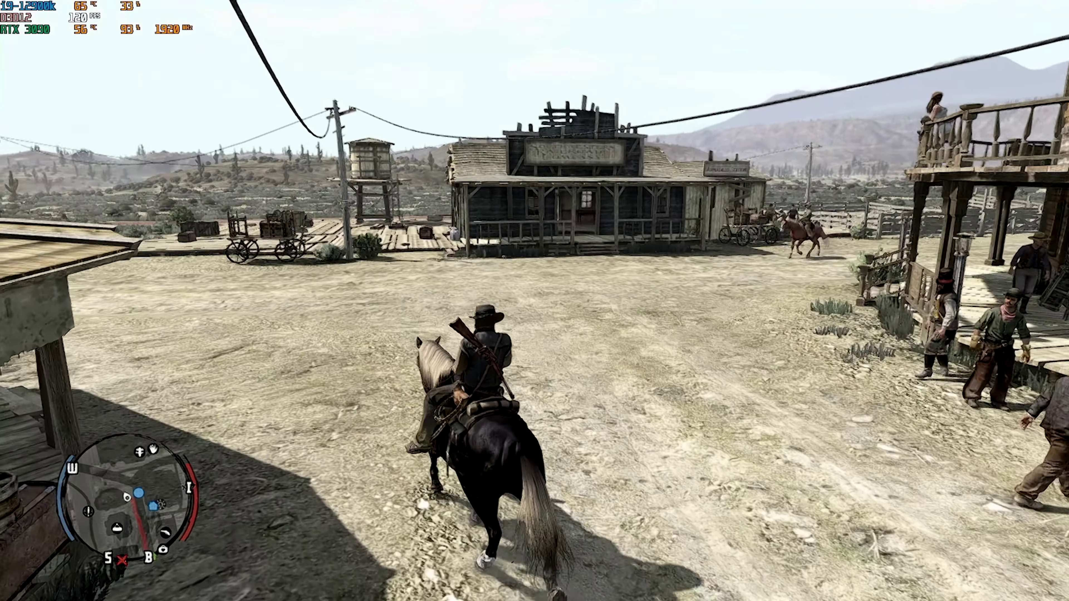
key(w)
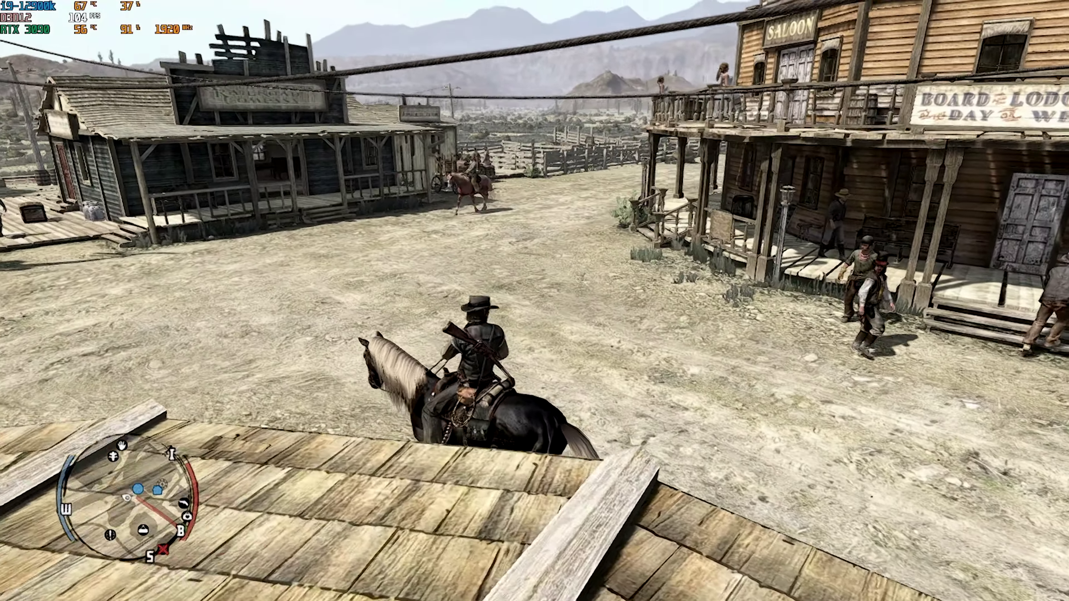
key(w)
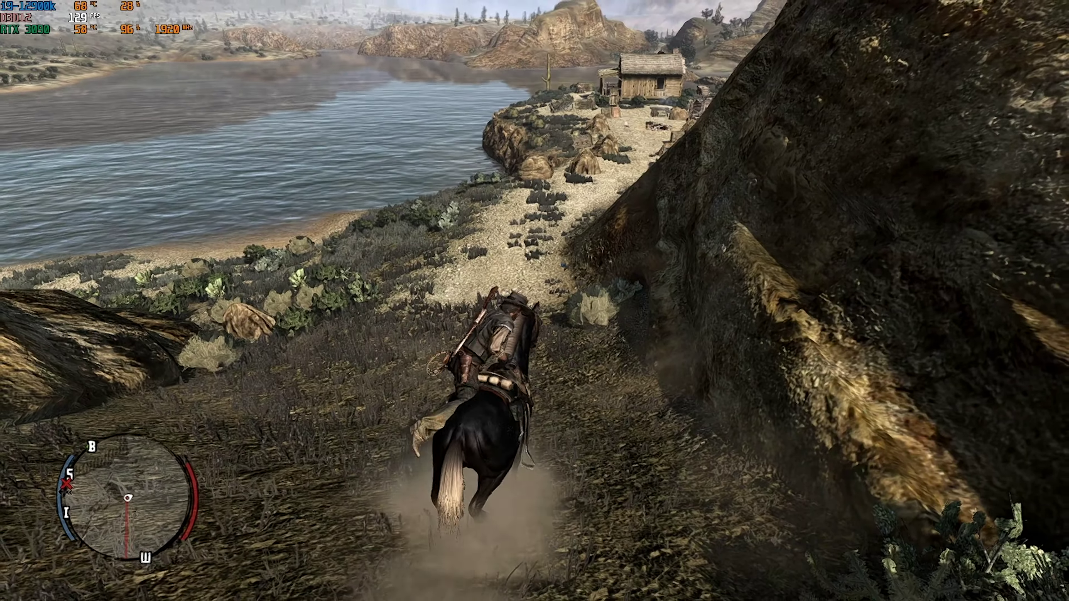
key(f)
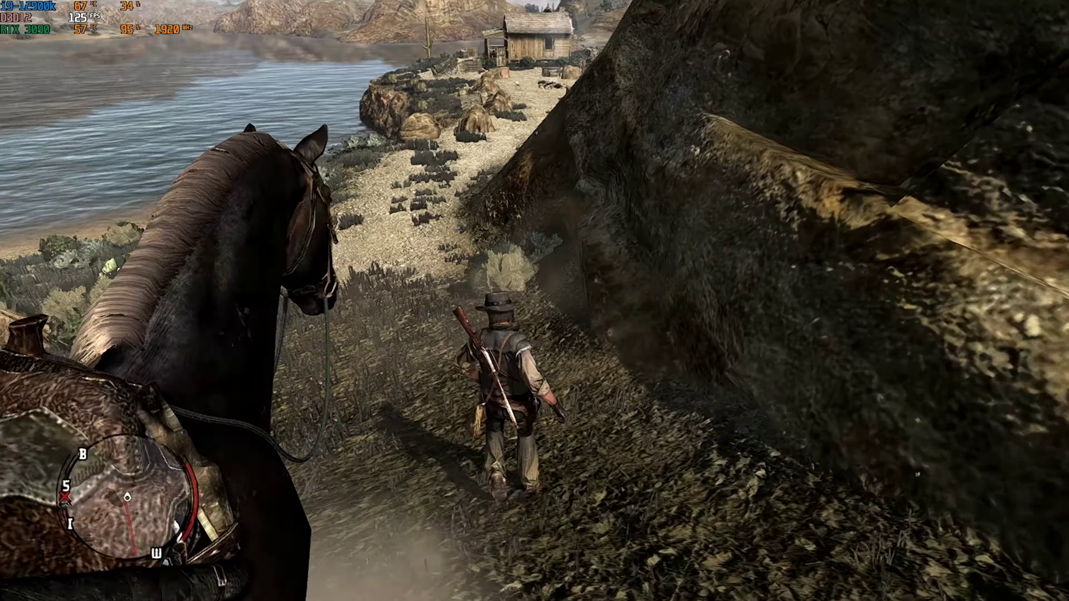
key(w)
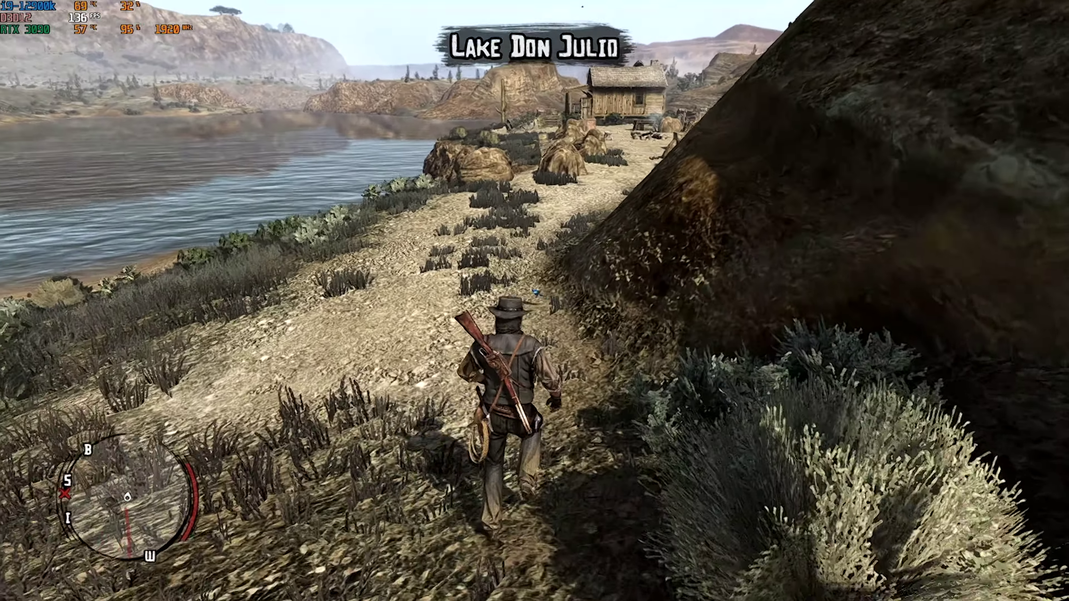
key(w)
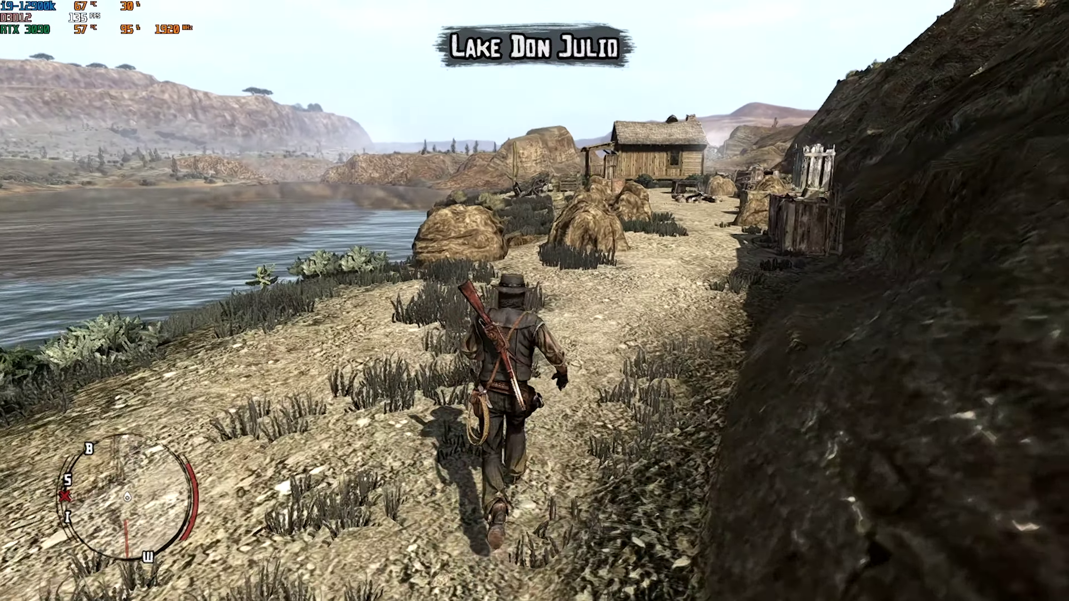
key(w)
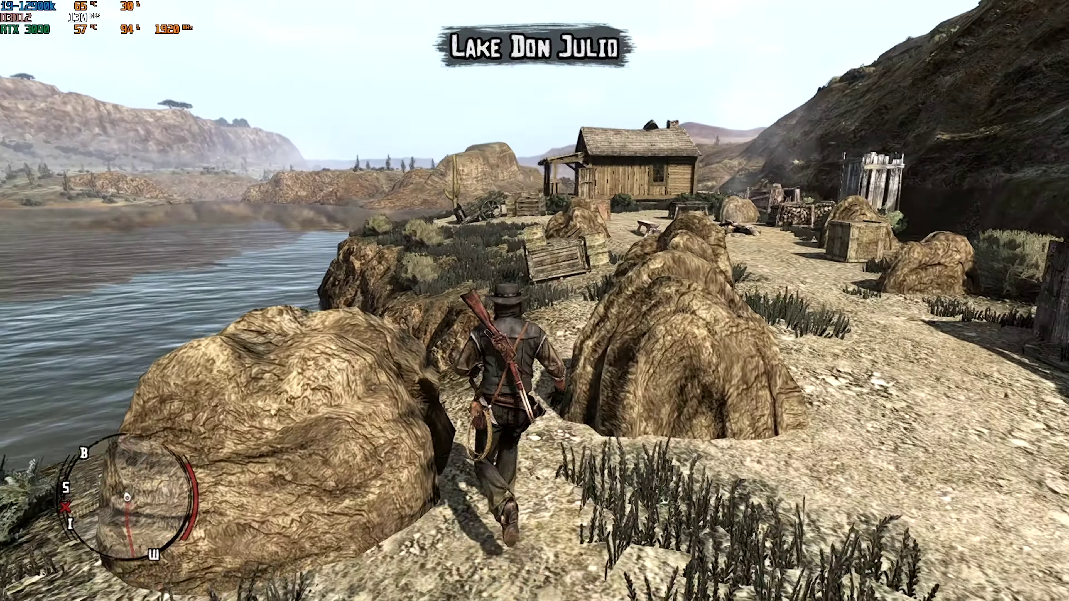
key(w)
key(w)
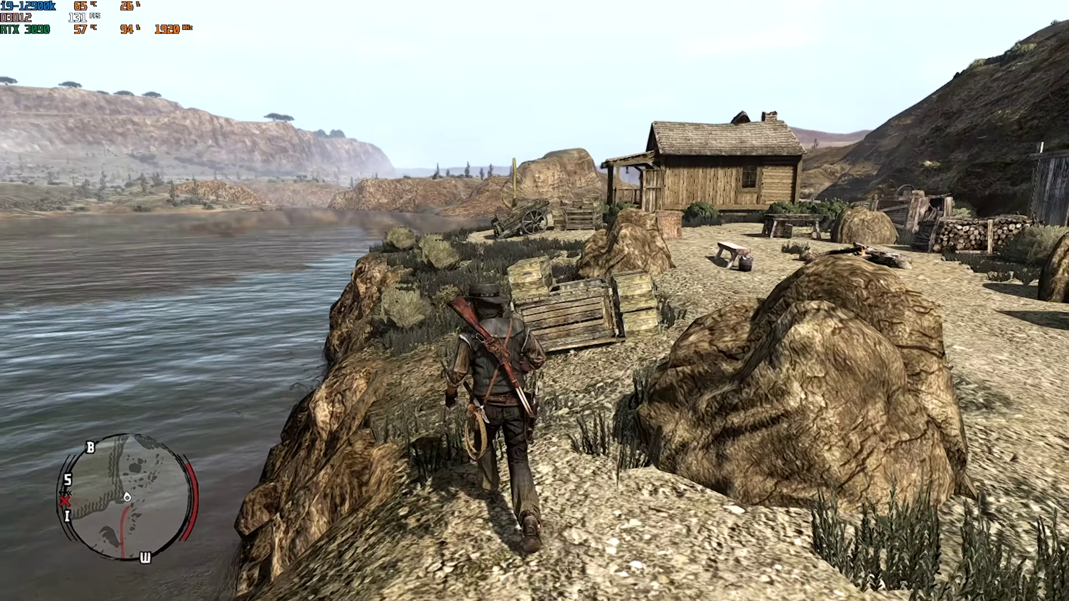
key(w)
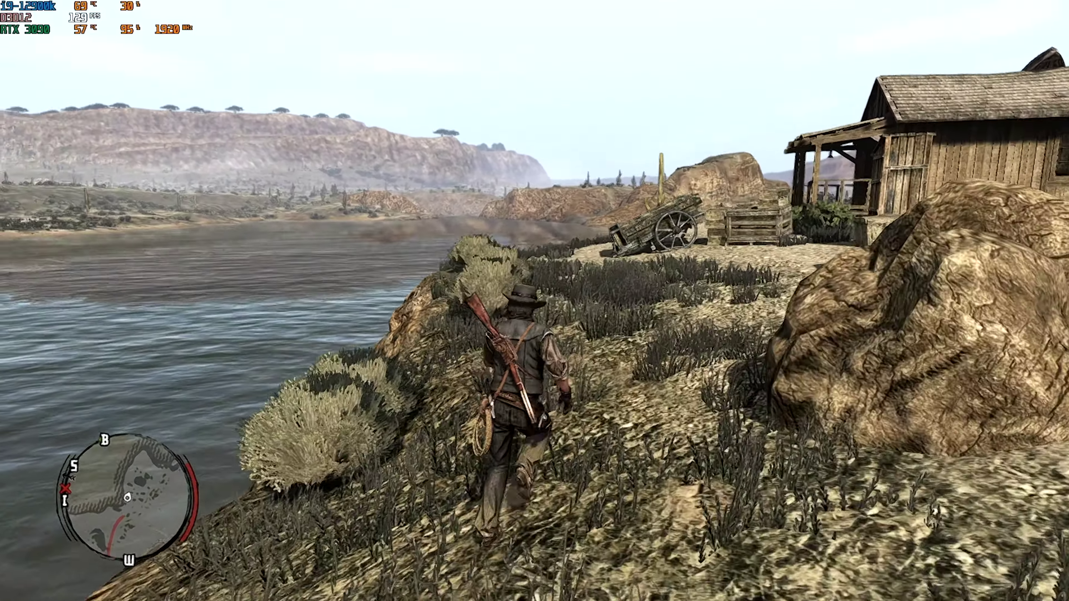